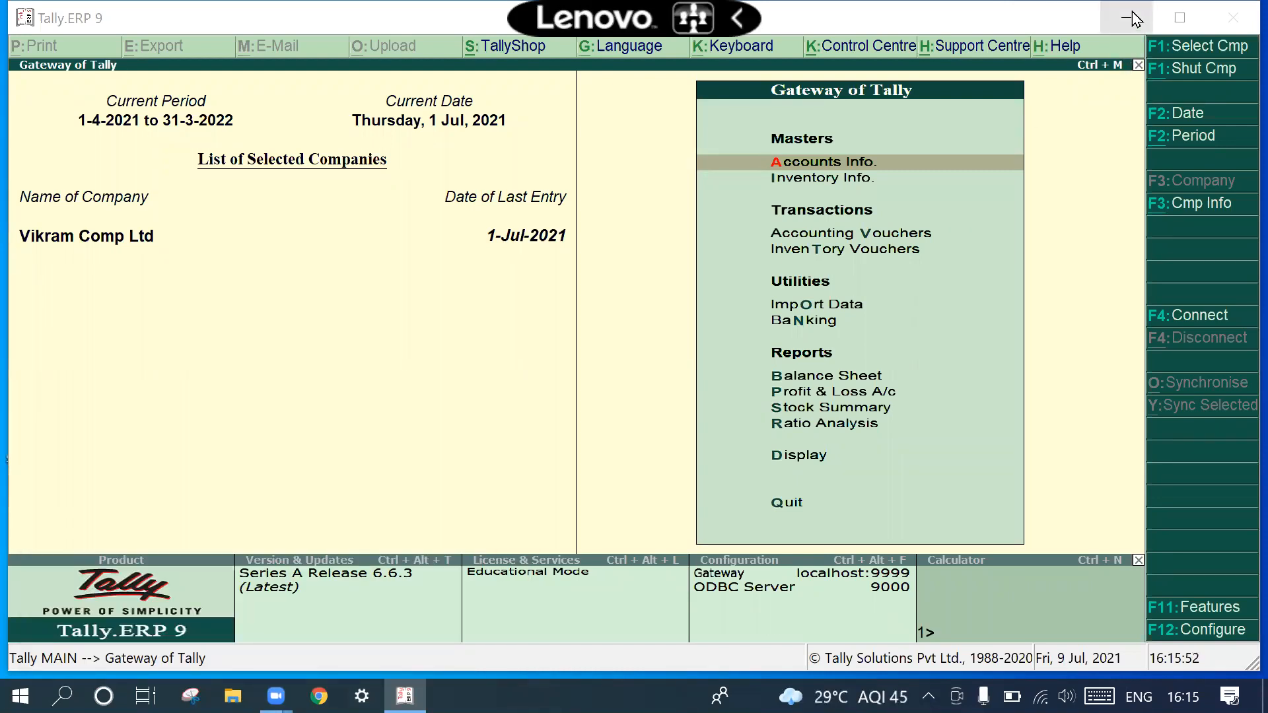
- Switch to Word by opening the articlcle document from the desktop, and go to the blank area below the cash withdrawal entry
click(1130, 14)
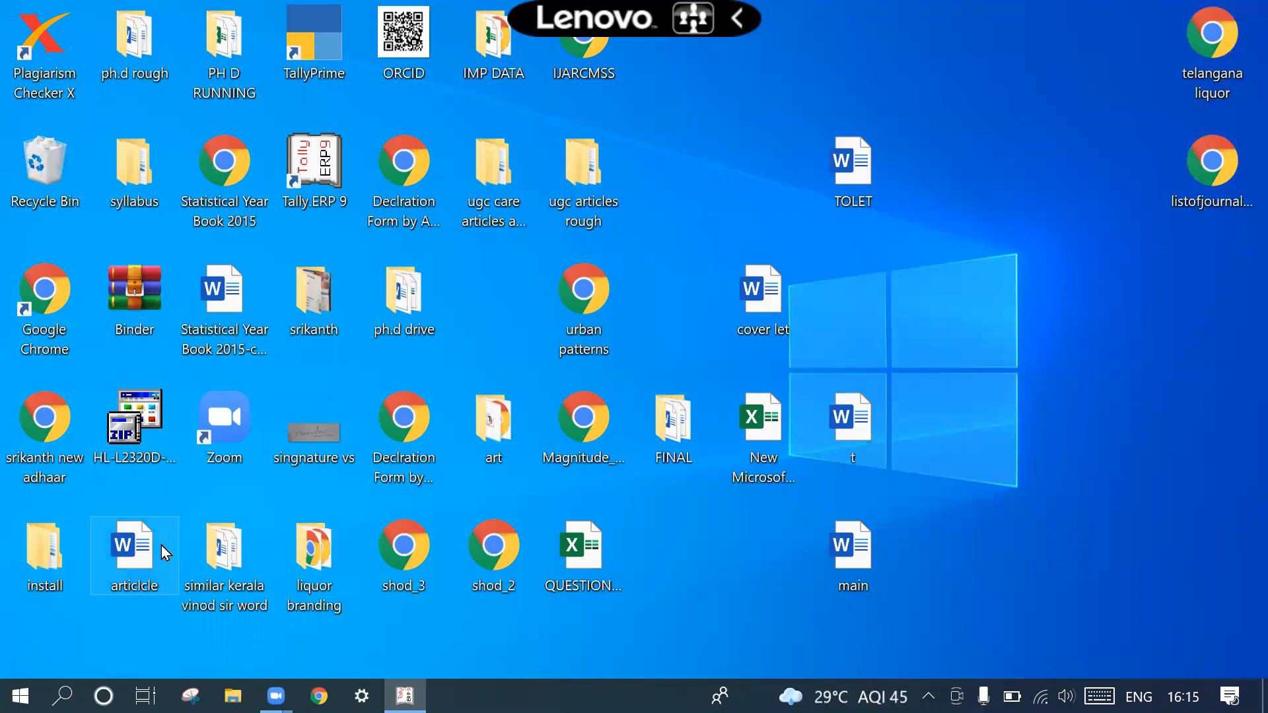
double_click(129, 568)
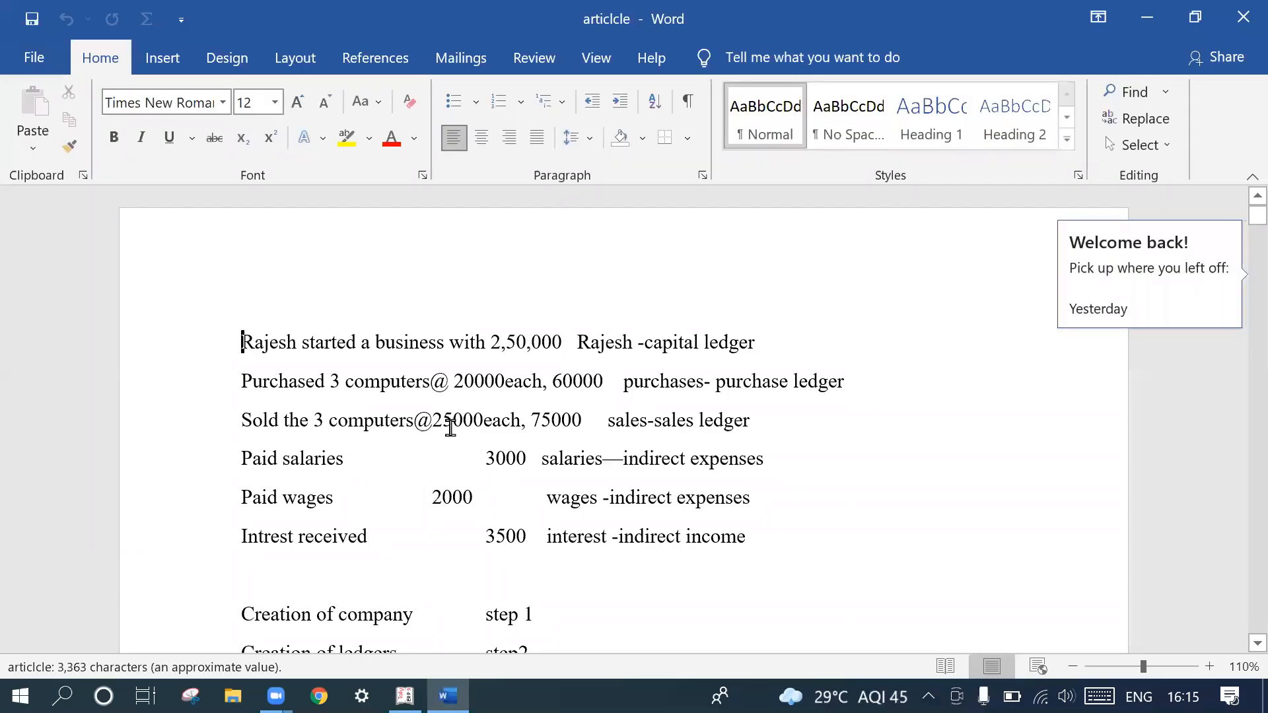
scroll(449, 426, down, 10)
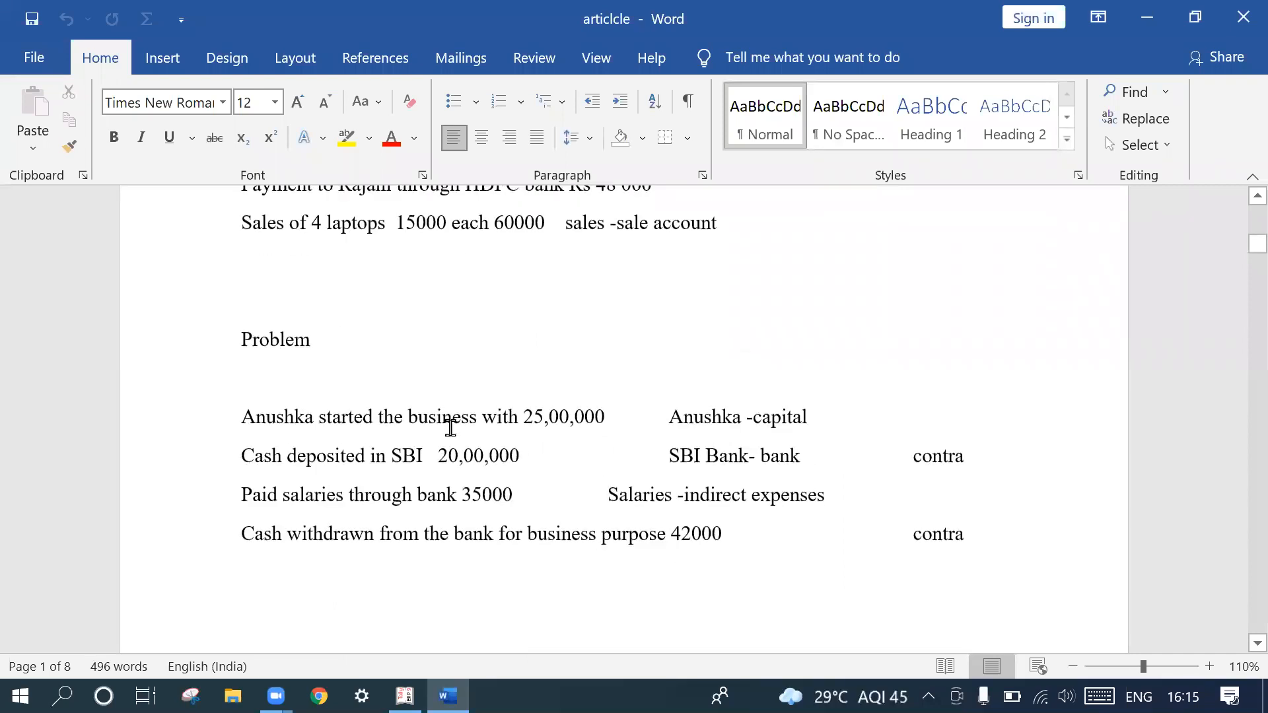
scroll(489, 560, down, 4)
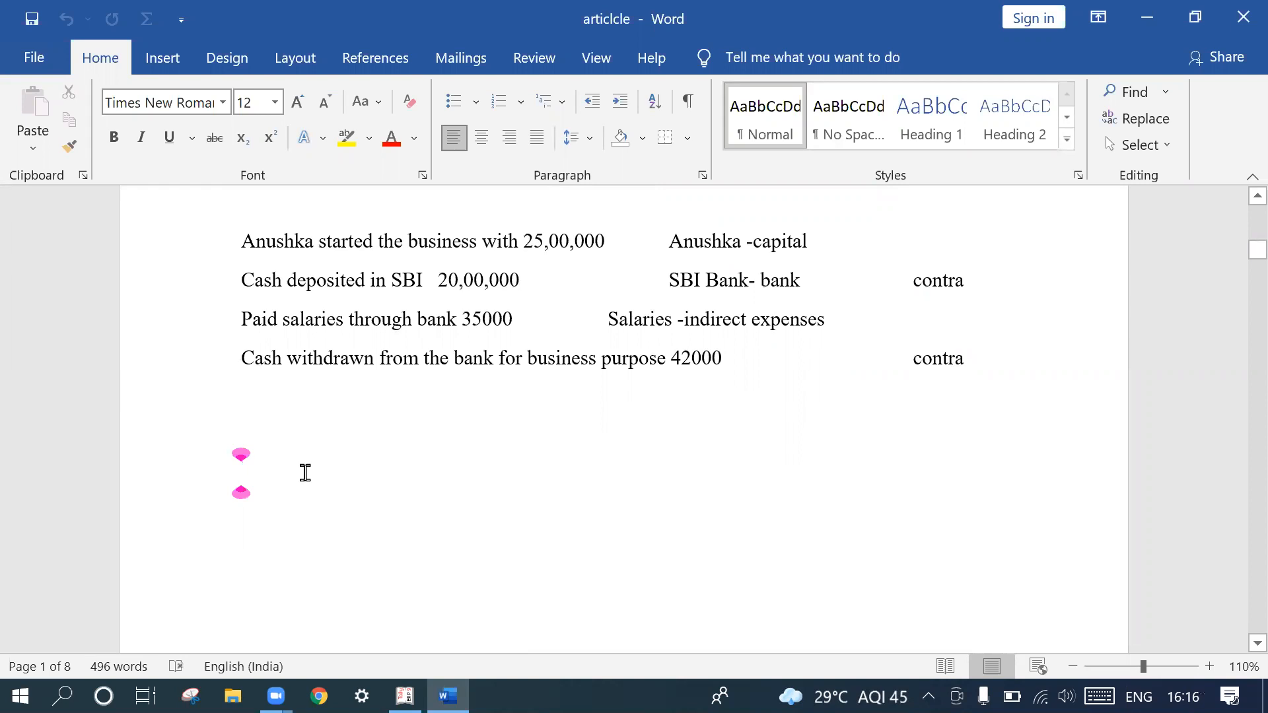
- Begin a new problem below the existing one with the owner's name followed by "has started abusiness with Rs 250000", and end the line
text(Rm)
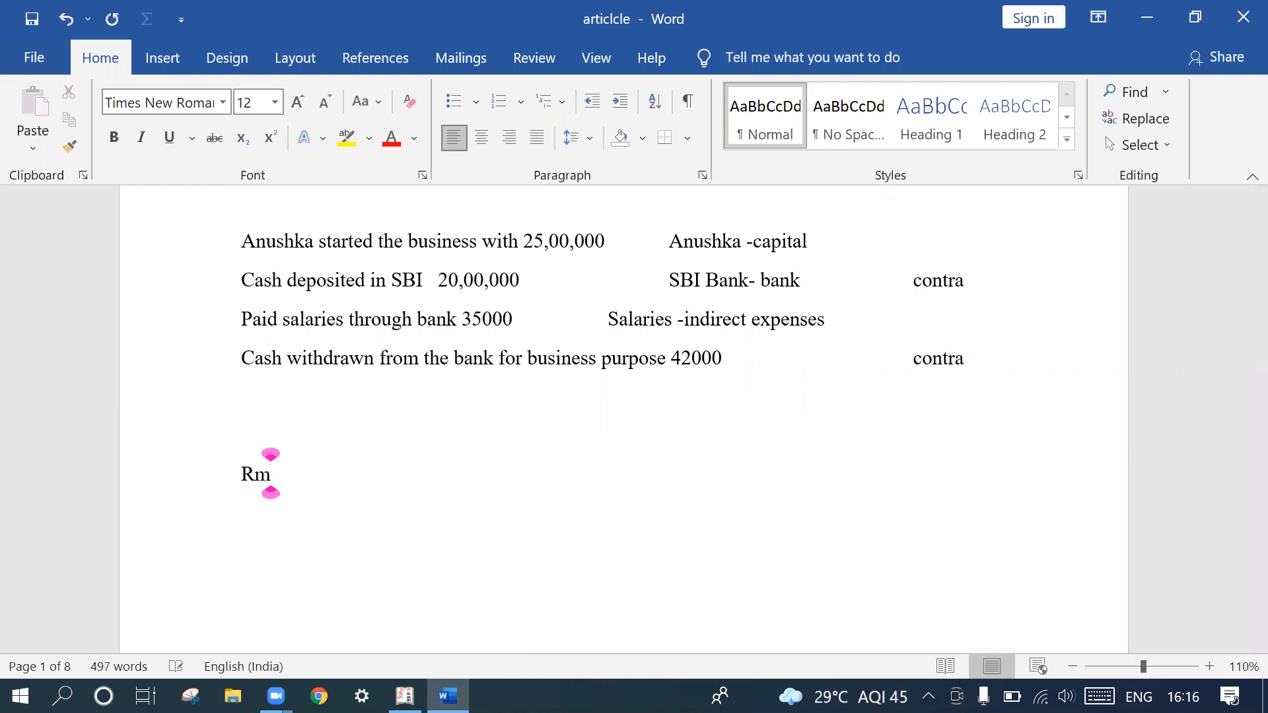
key(BackSpace)
text(a)
text(mana has starteda a)
key(BackSpace)
key(BackSpace)
key(BackSpace)
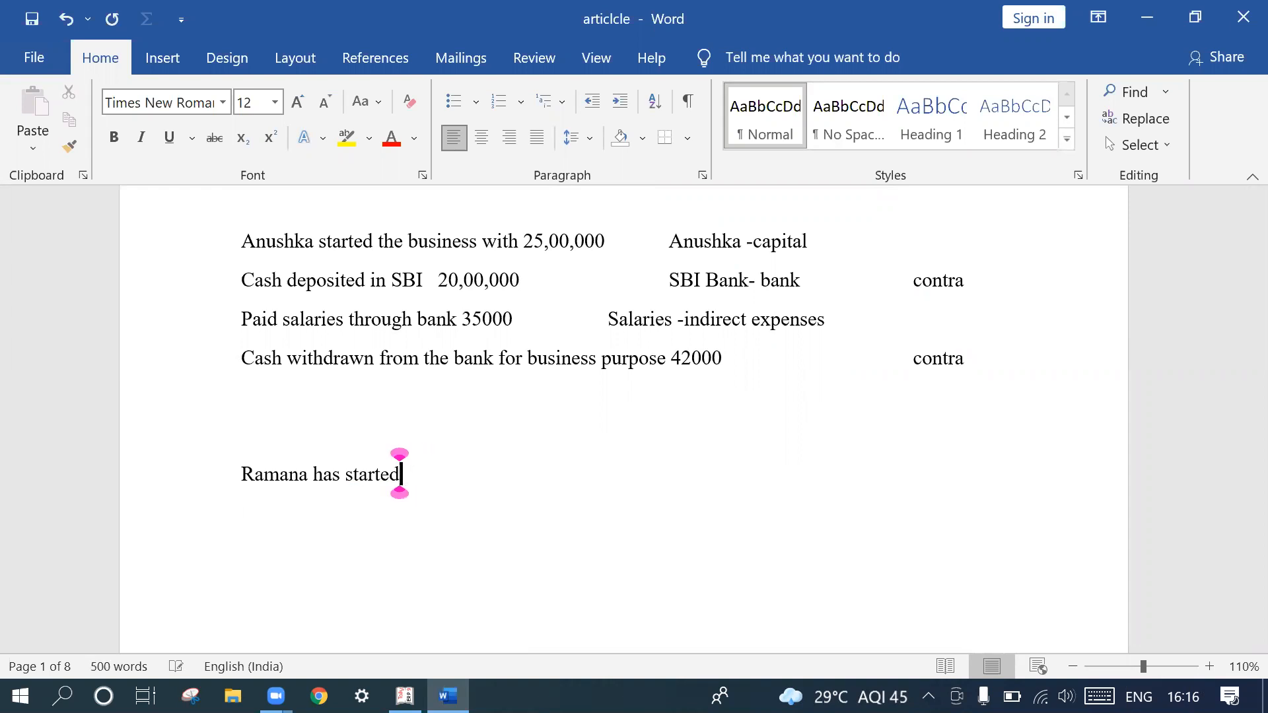
text(abusi)
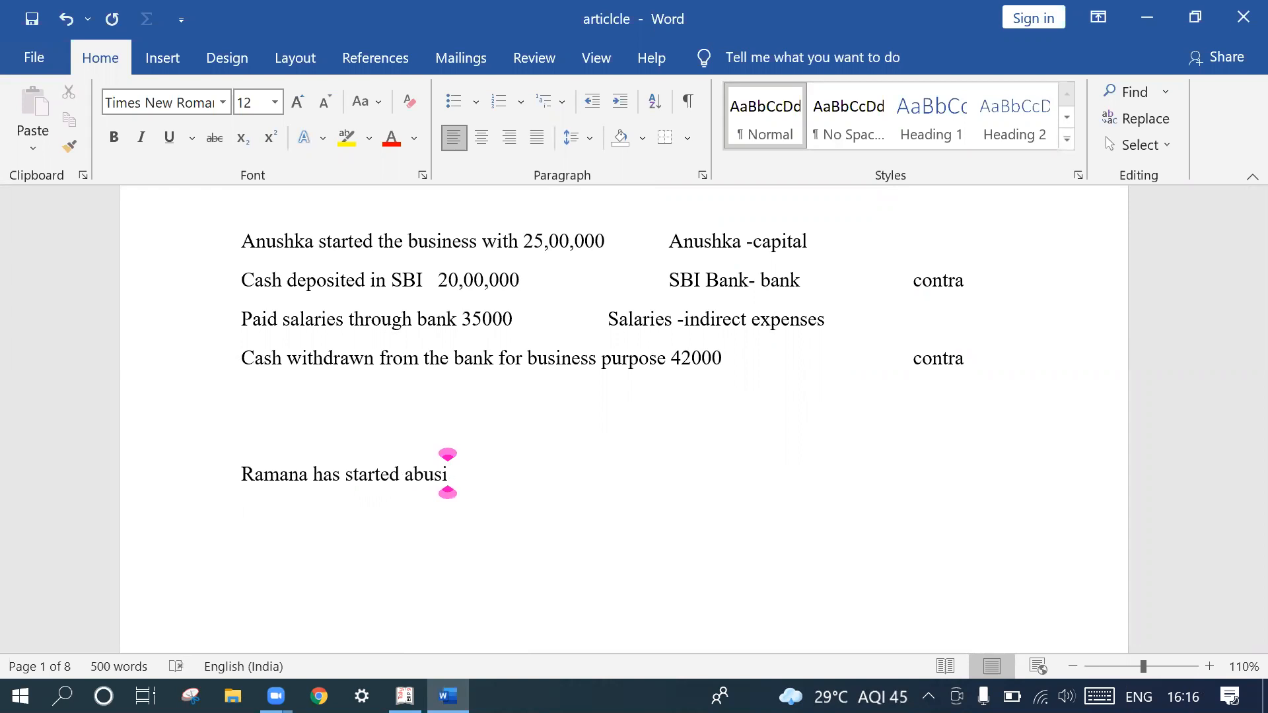
text(ness wit )
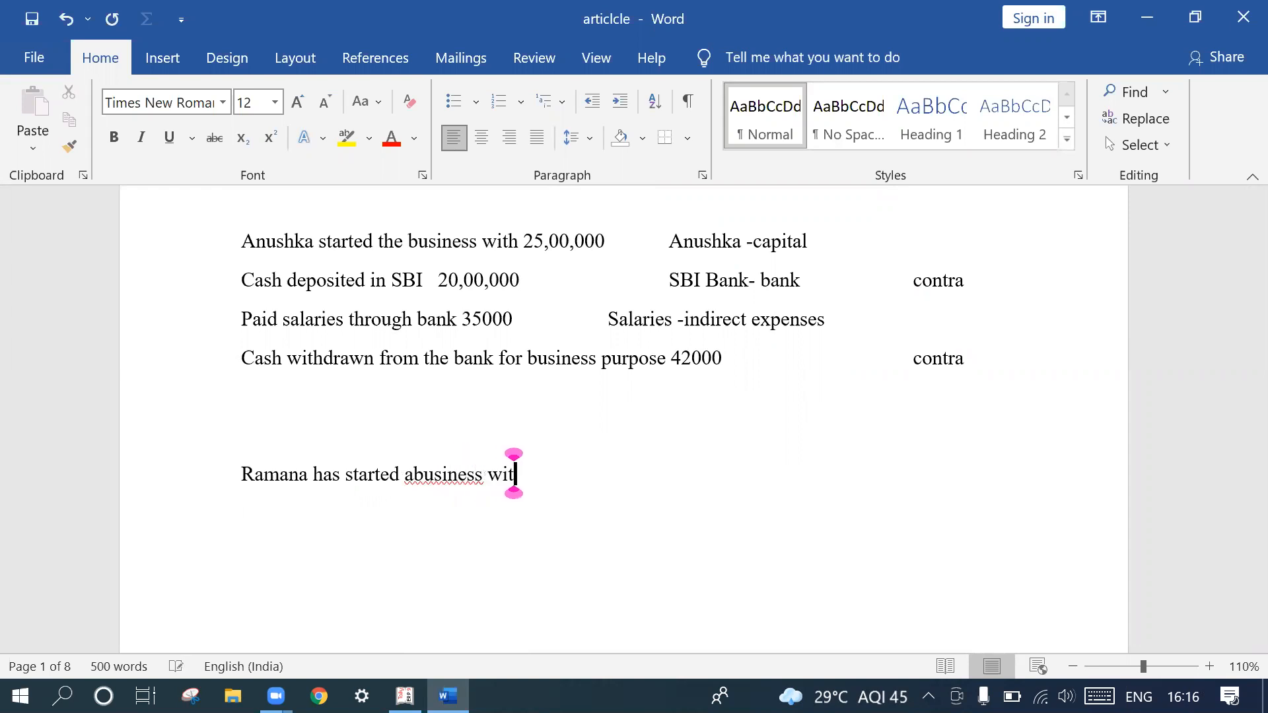
text(h)
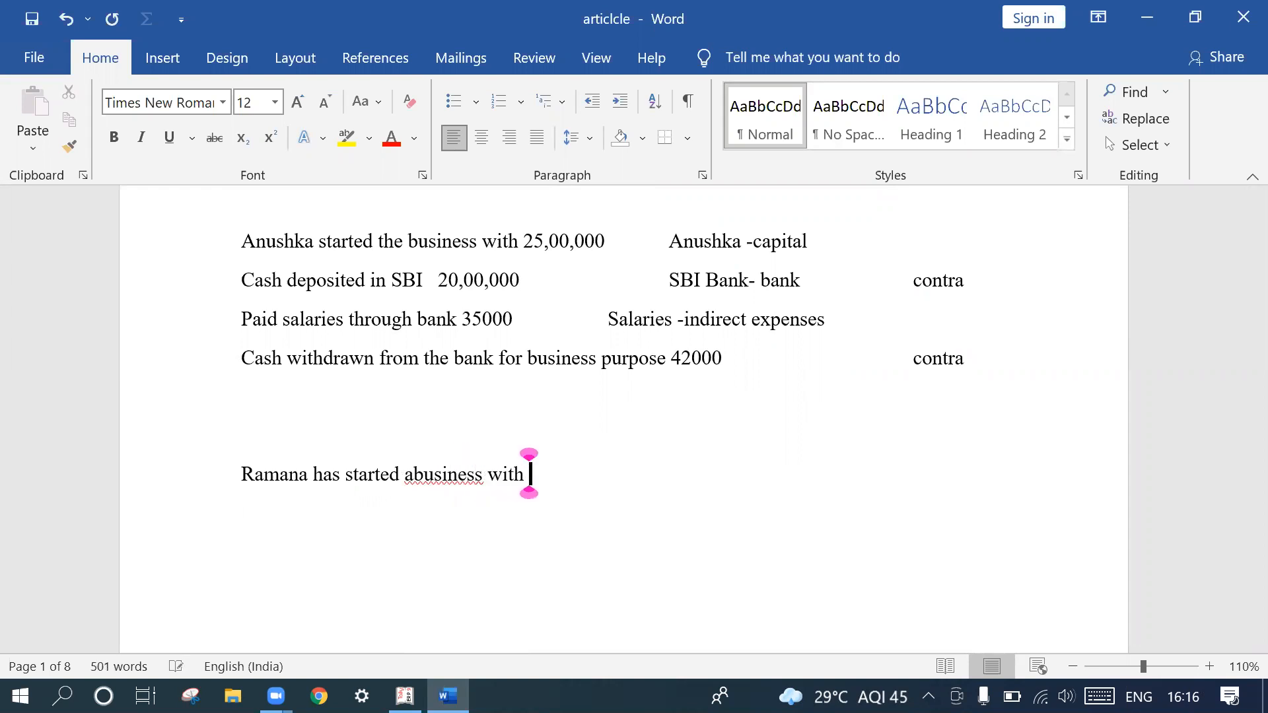
text(Rs)
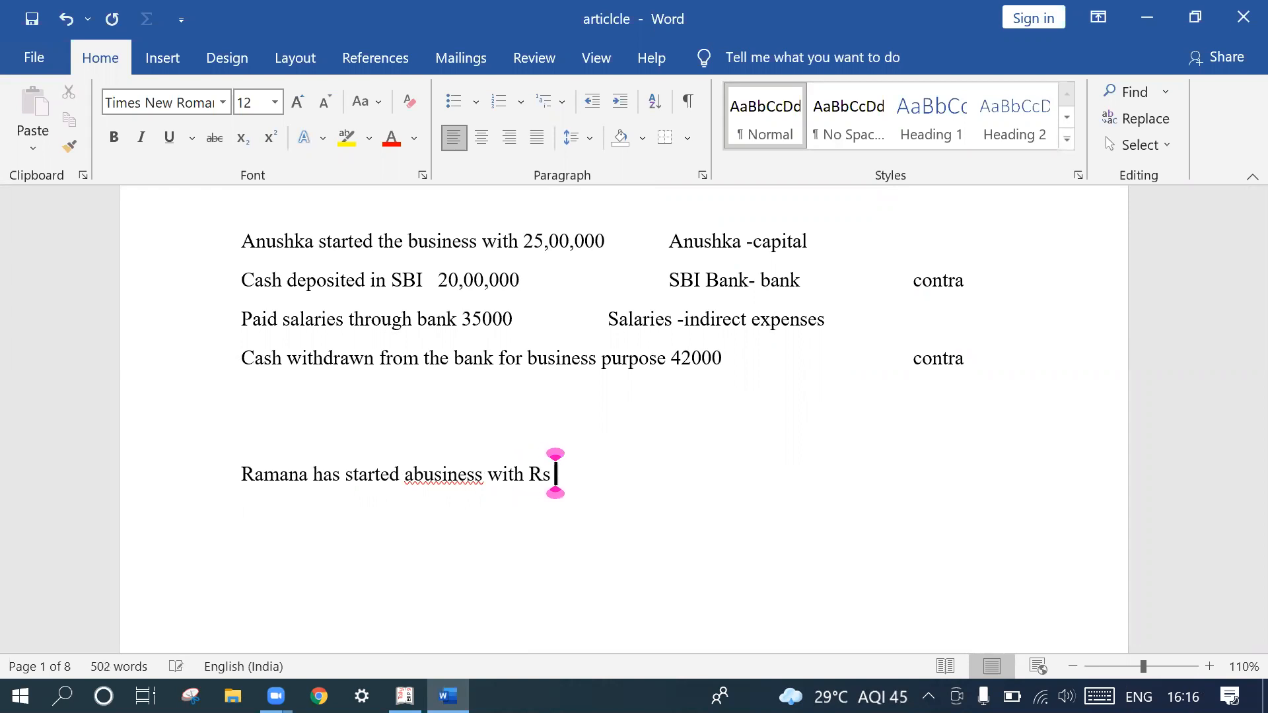
text( 250000)
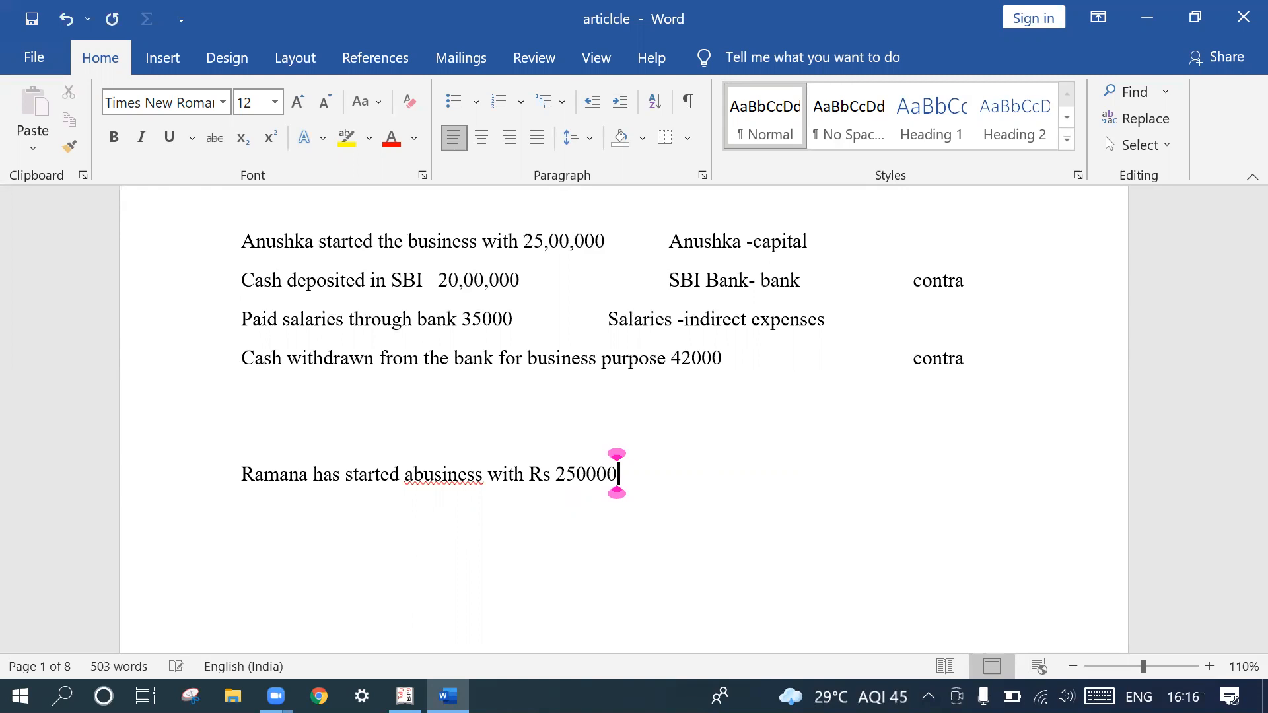
key(Return)
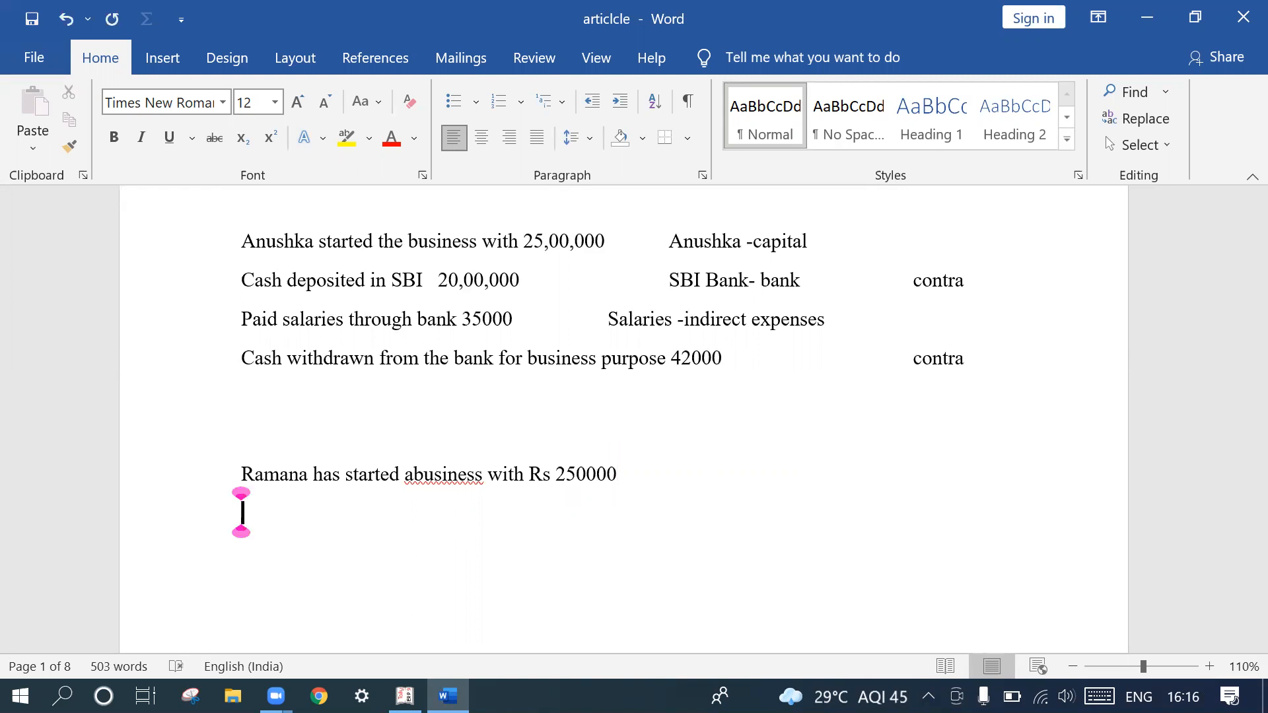
- Add the second transaction line, "Cash deposited in ICICI bank 23000", and start a new line
text(ca)
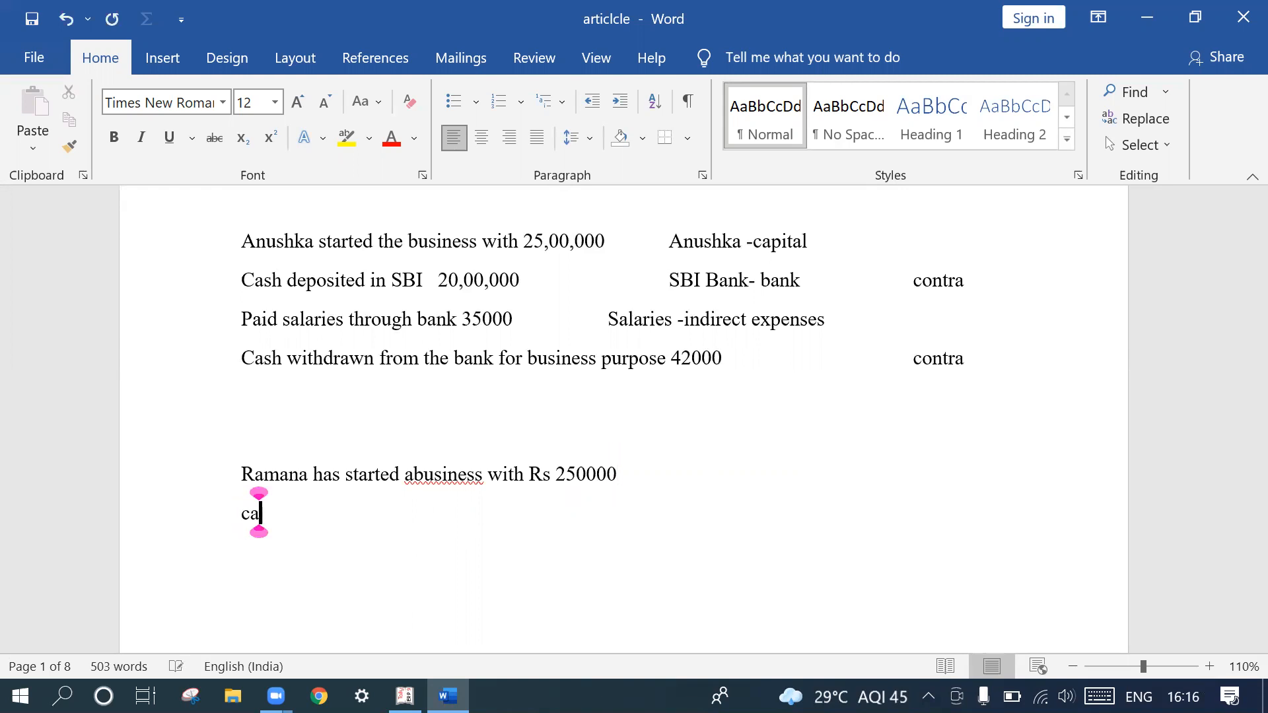
text(sh depo)
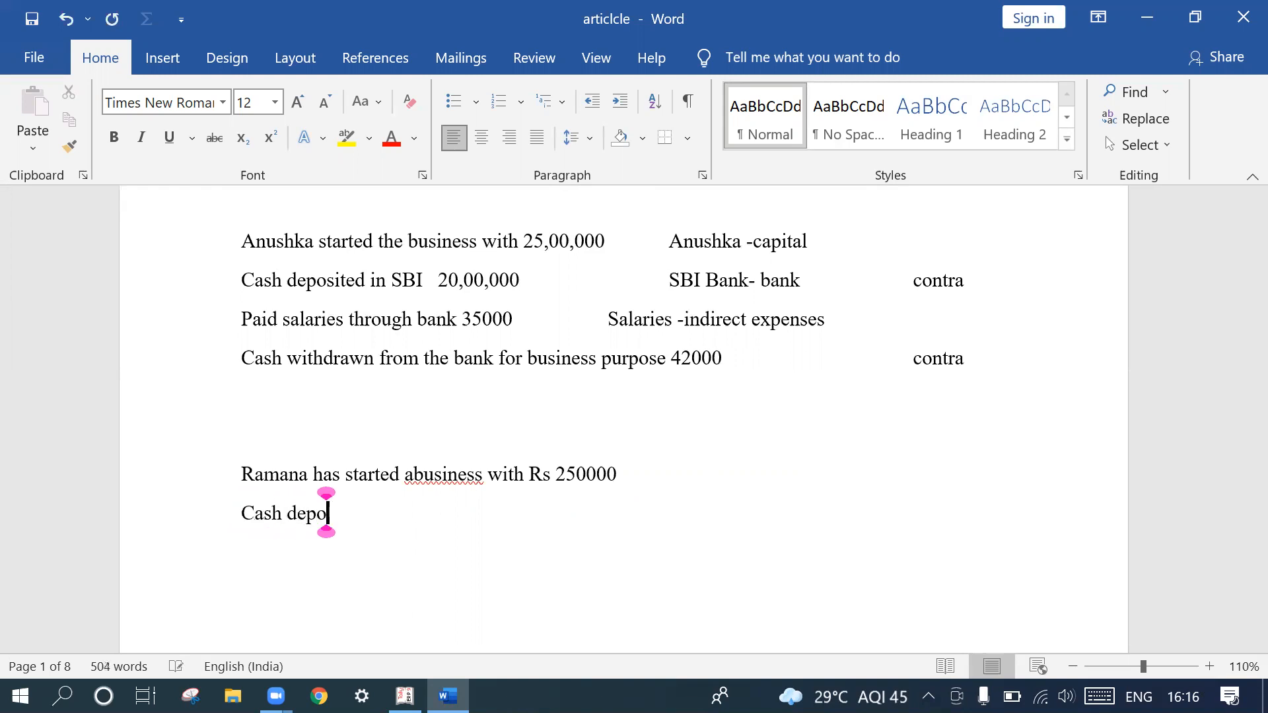
text(isede)
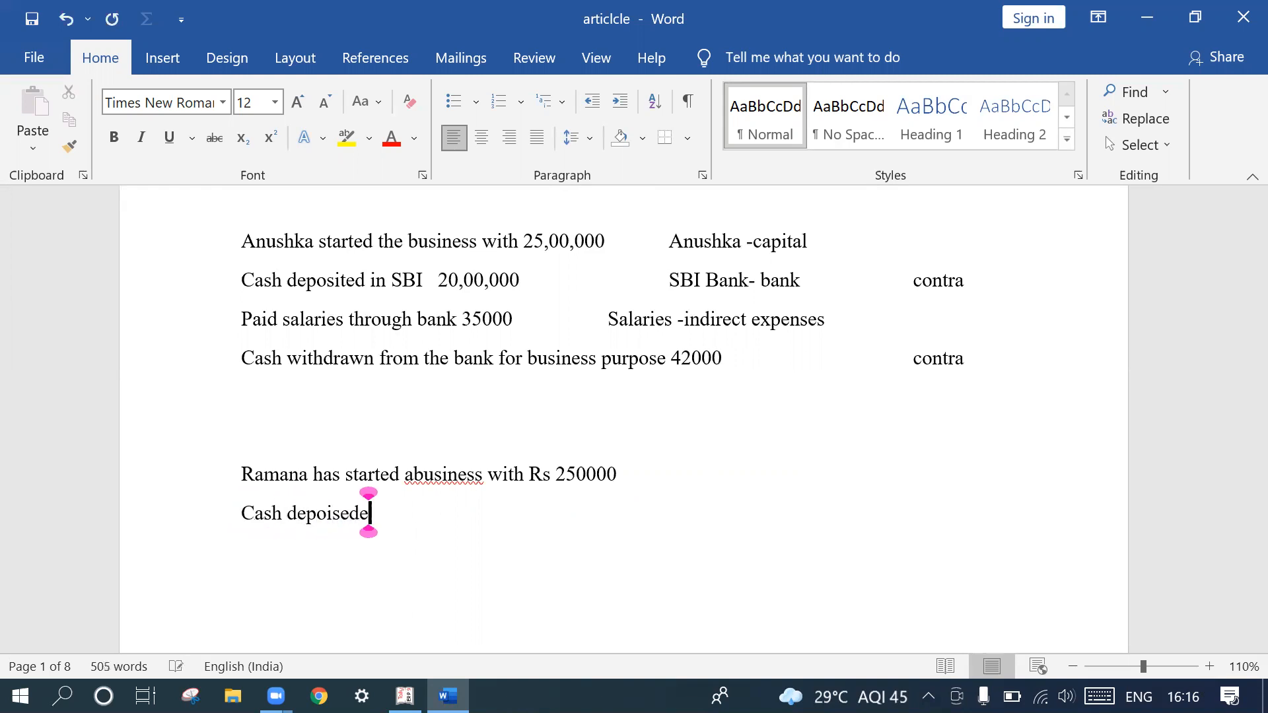
key(BackSpace)
key(BackSpace)
key(BackSpace)
key(BackSpace)
key(BackSpace)
text(s)
text(ite)
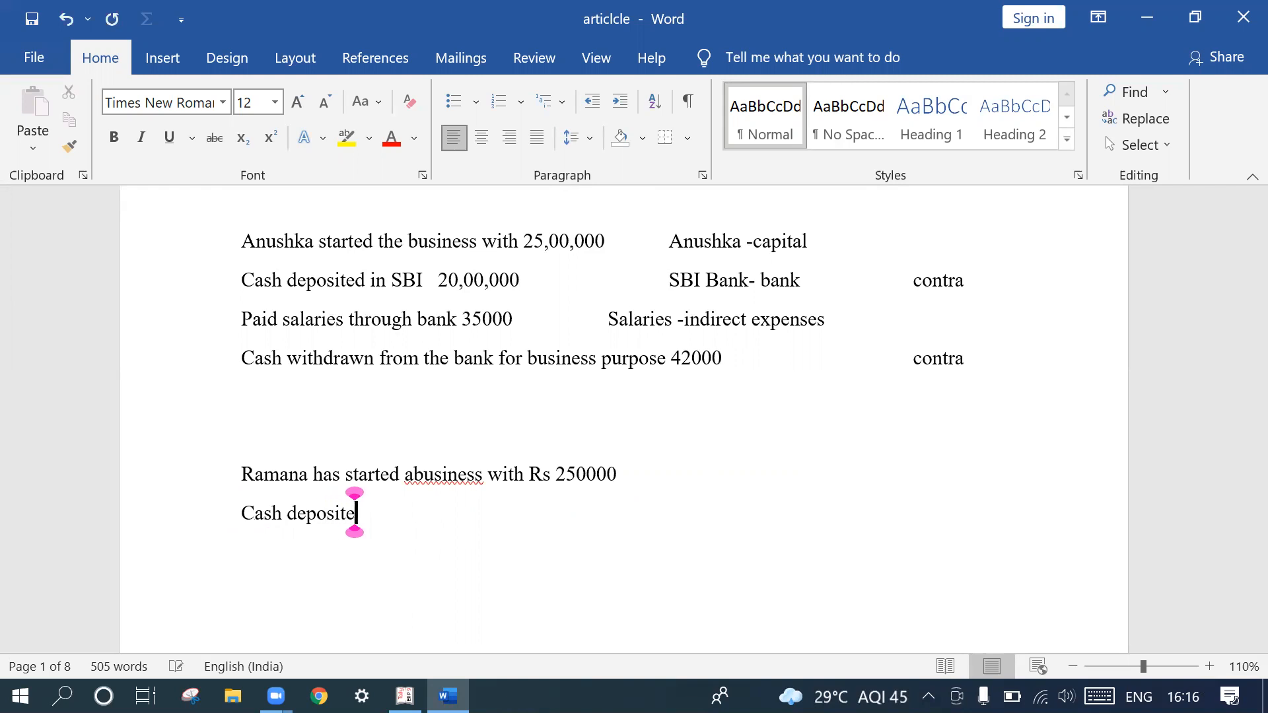
text(d in)
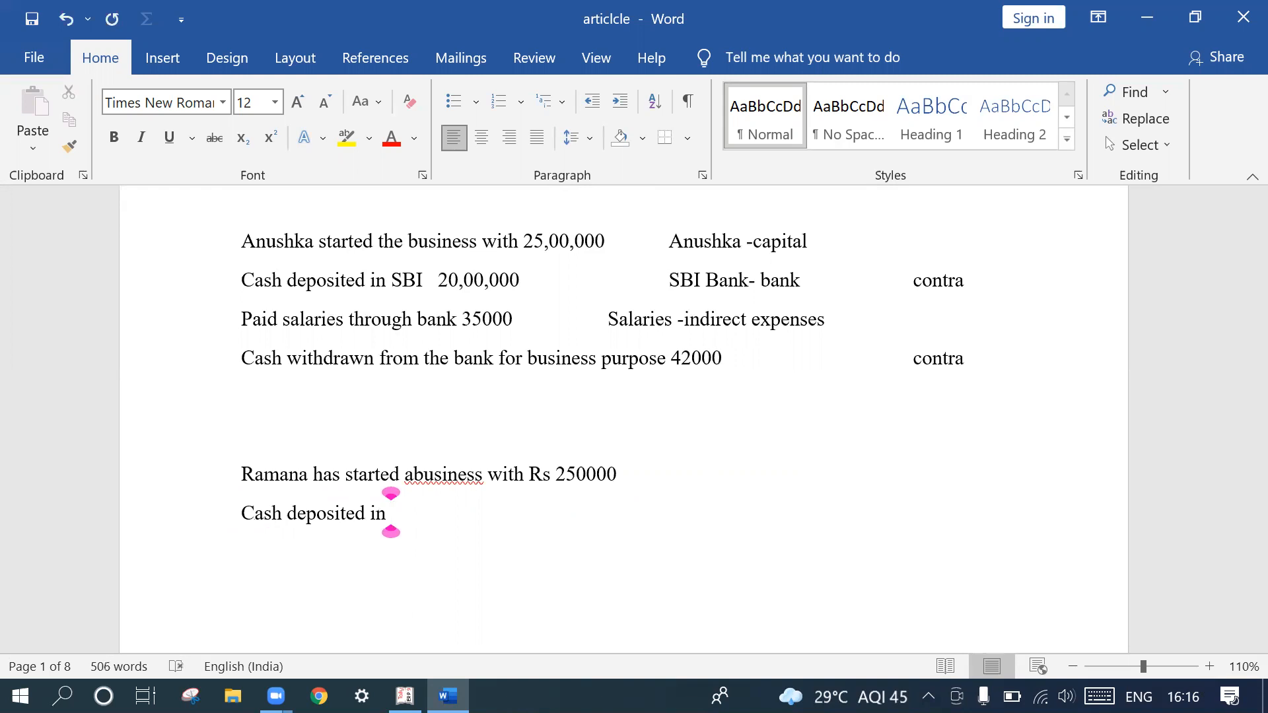
text( I)
text(CICI )
text(bal)
key(BackSpace)
text(nk )
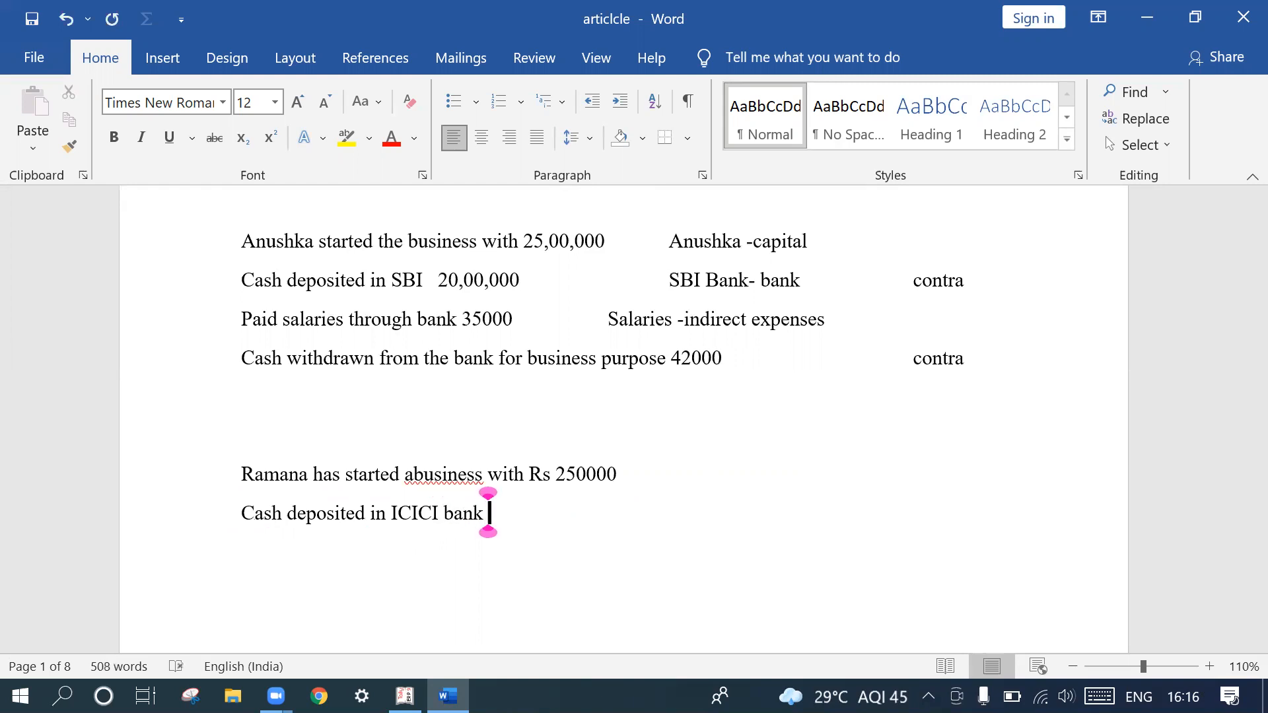
text(23000)
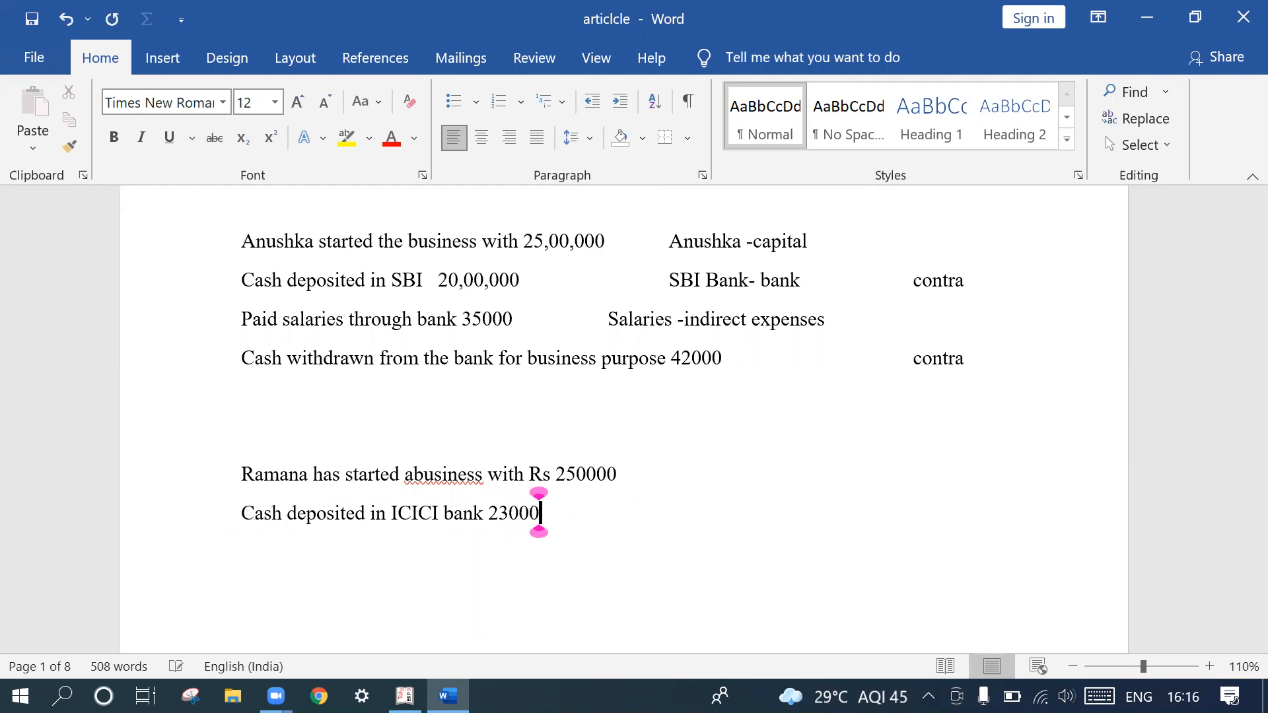
key(Return)
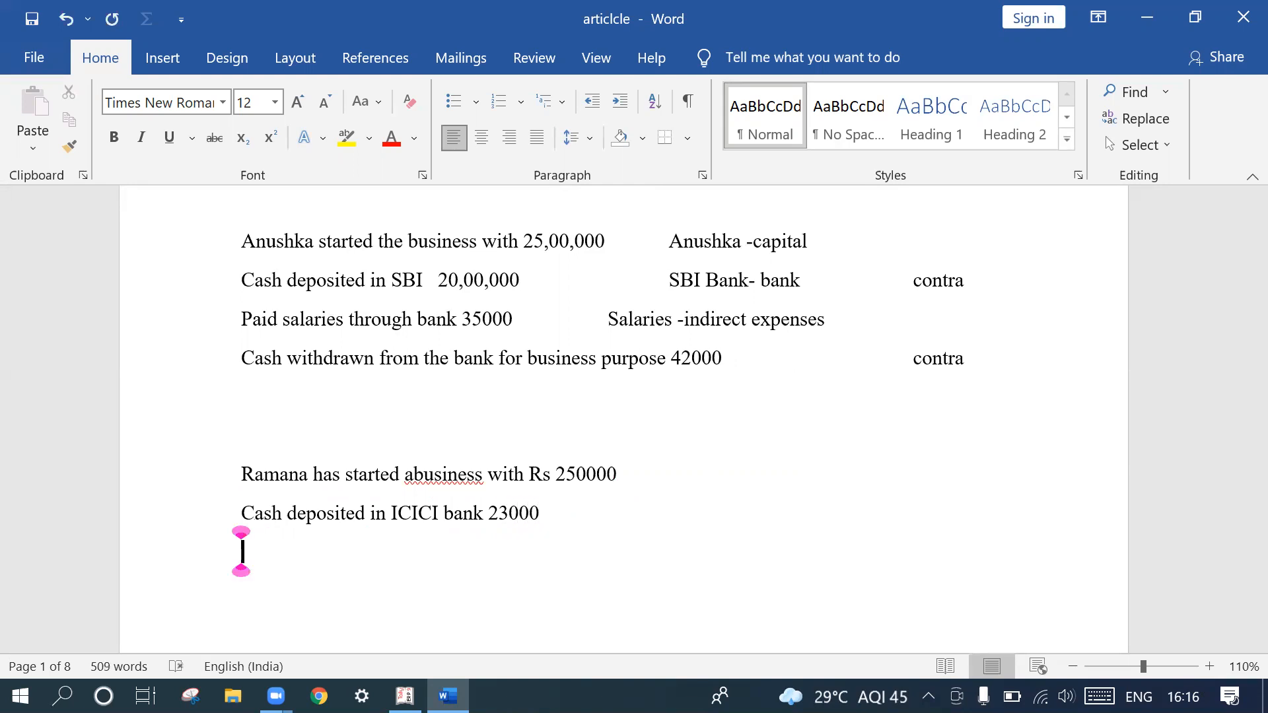
- Write the third transaction line as "Salaried paid Rs 12000"
text(Pay)
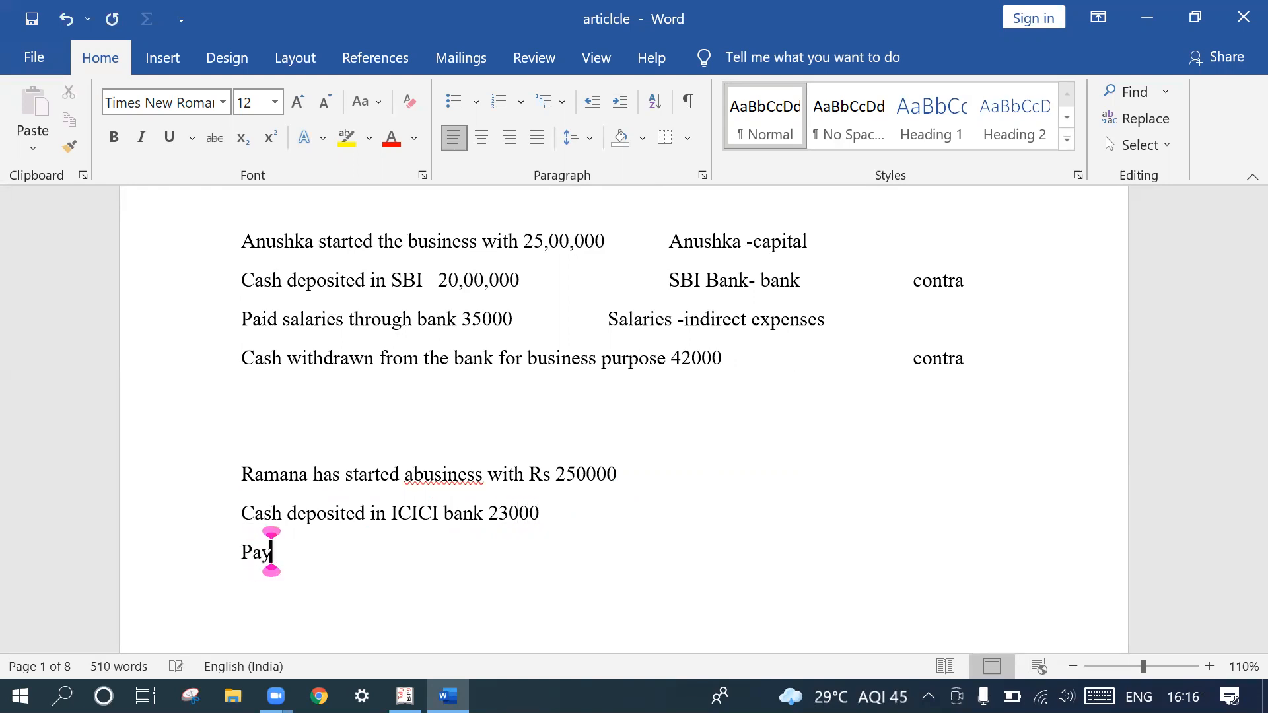
key(BackSpace)
key(BackSpace)
key(BackSpace)
text(s)
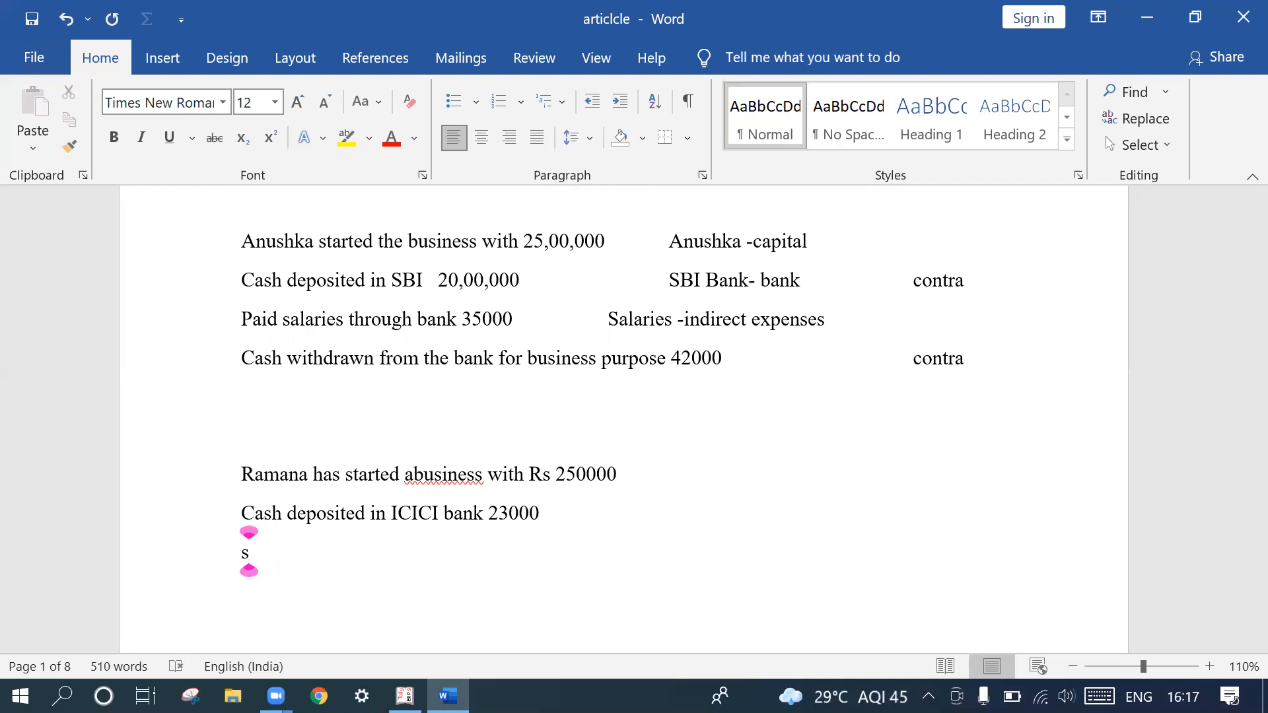
text(alarie)
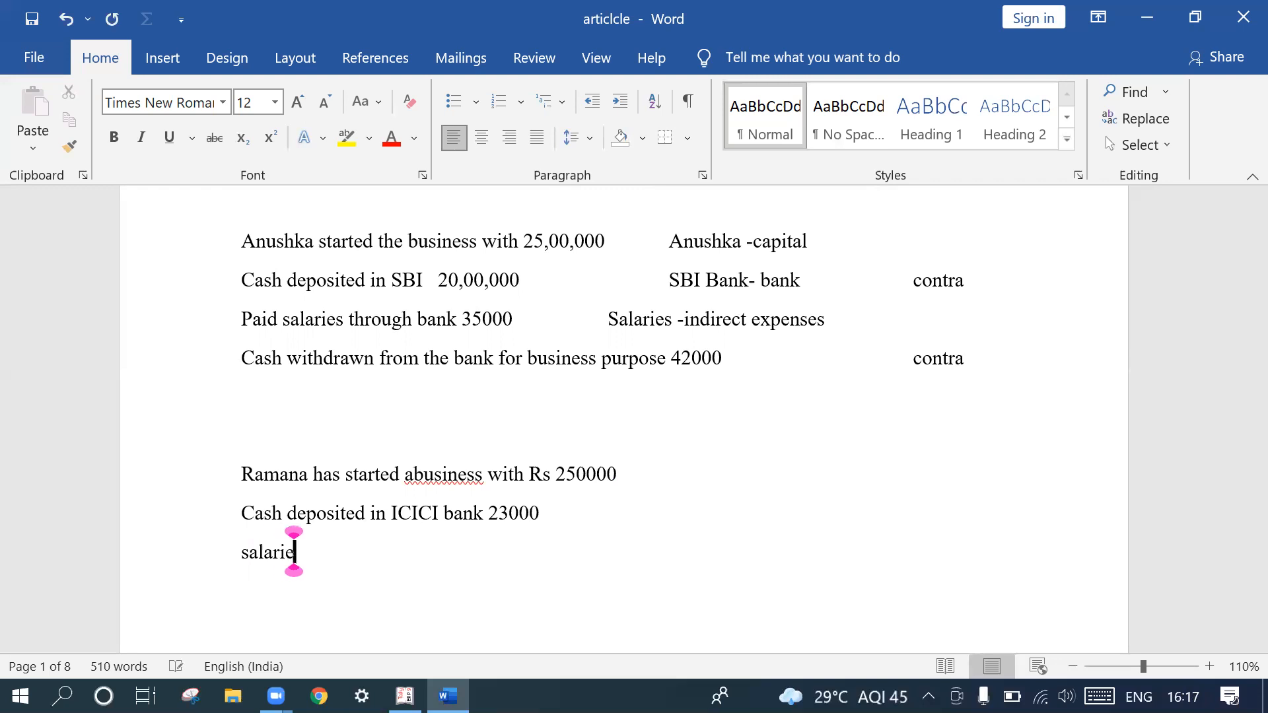
text(d paid )
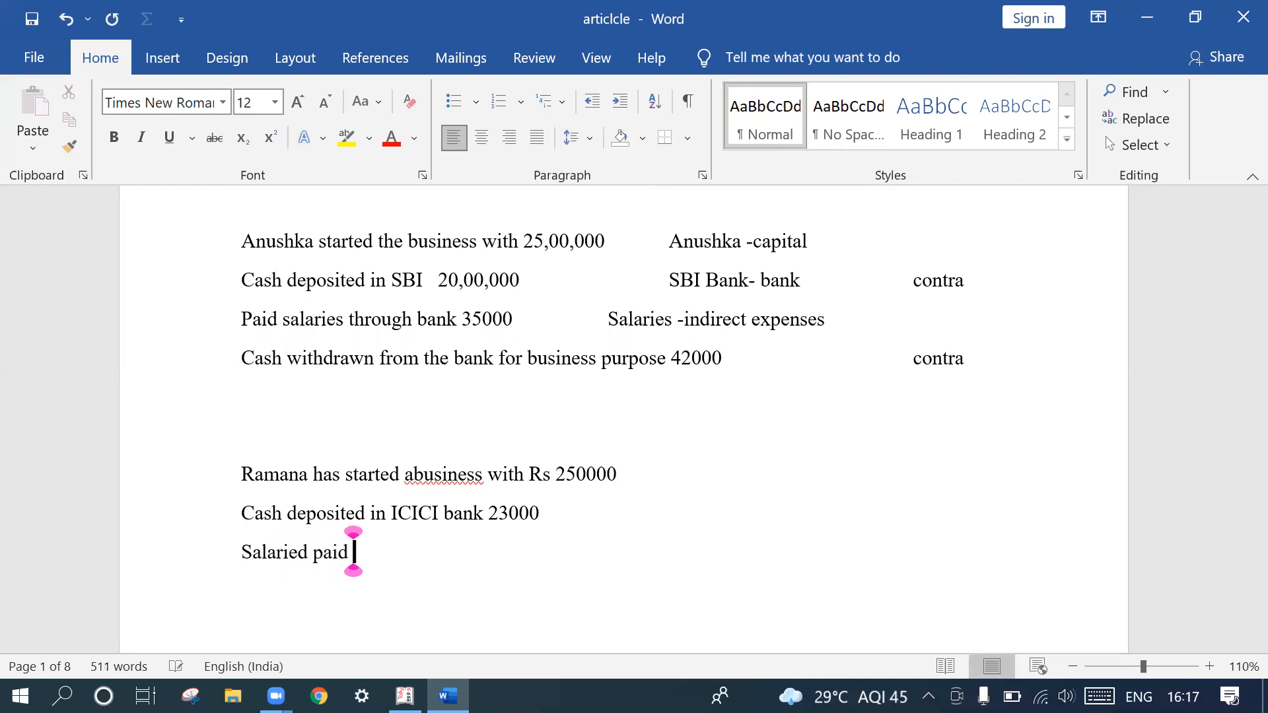
text(Rs )
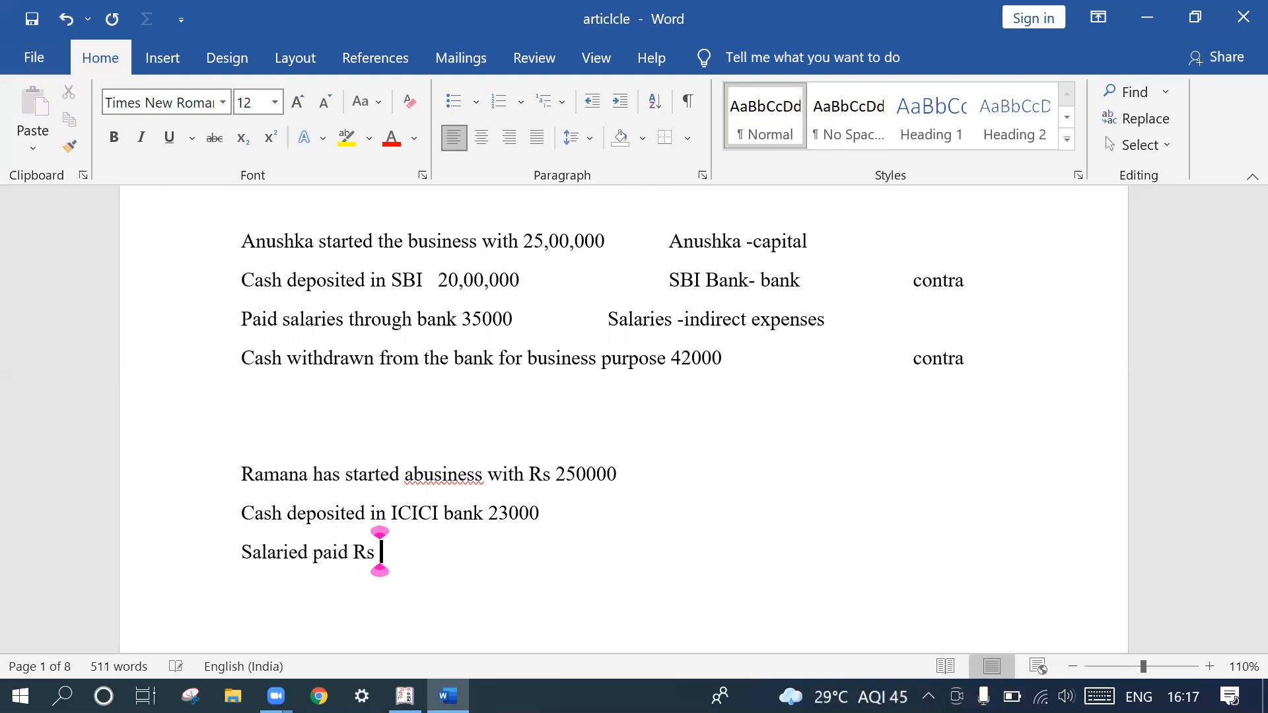
text(12-)
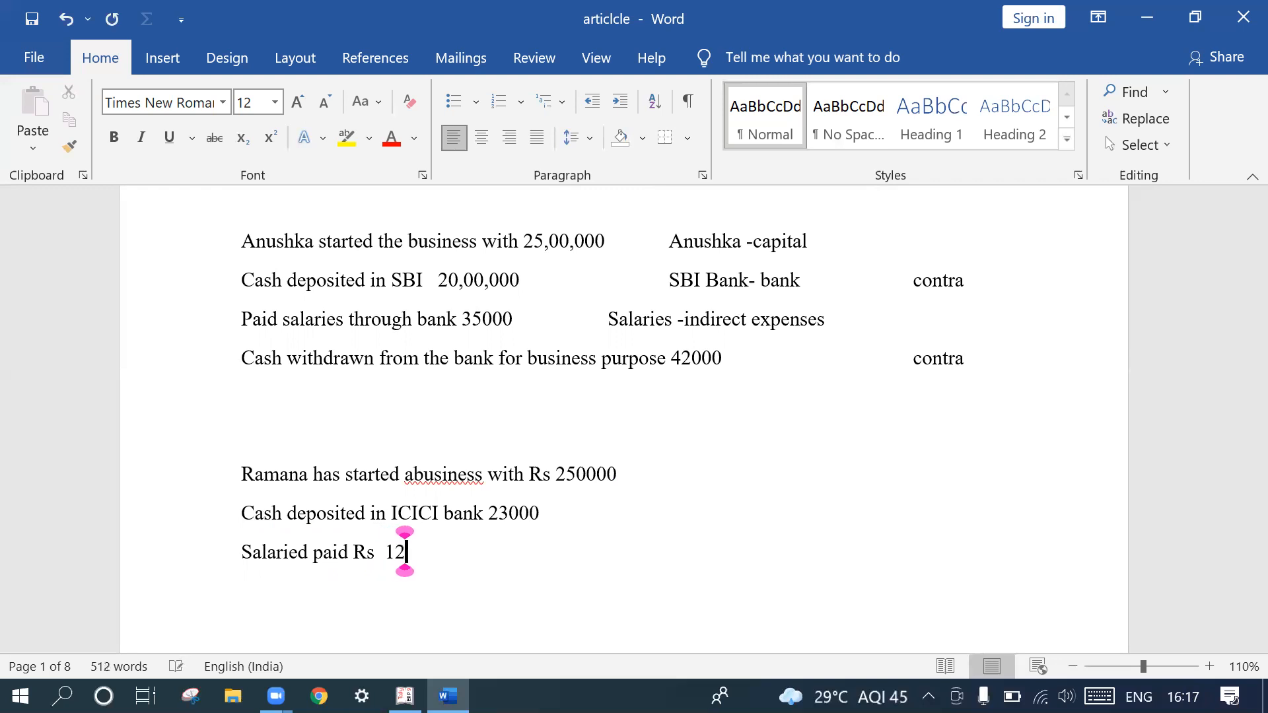
click(305, 474)
key(BackSpace)
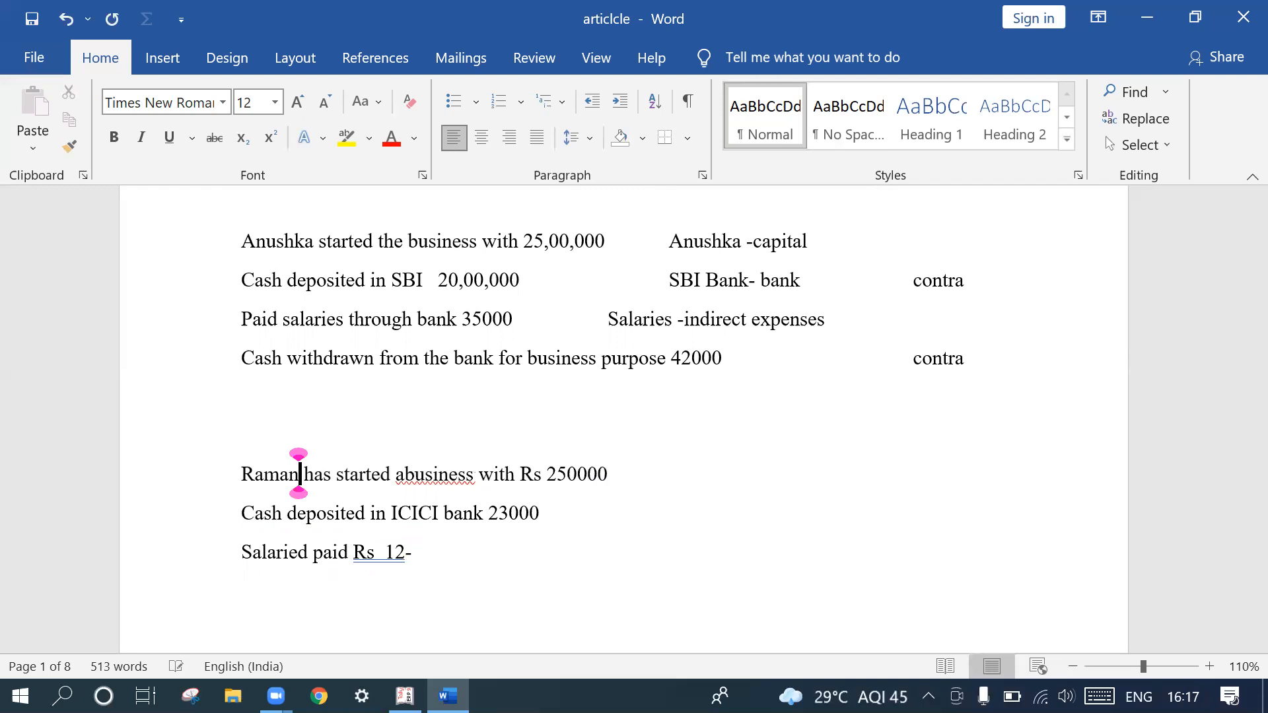
text(a)
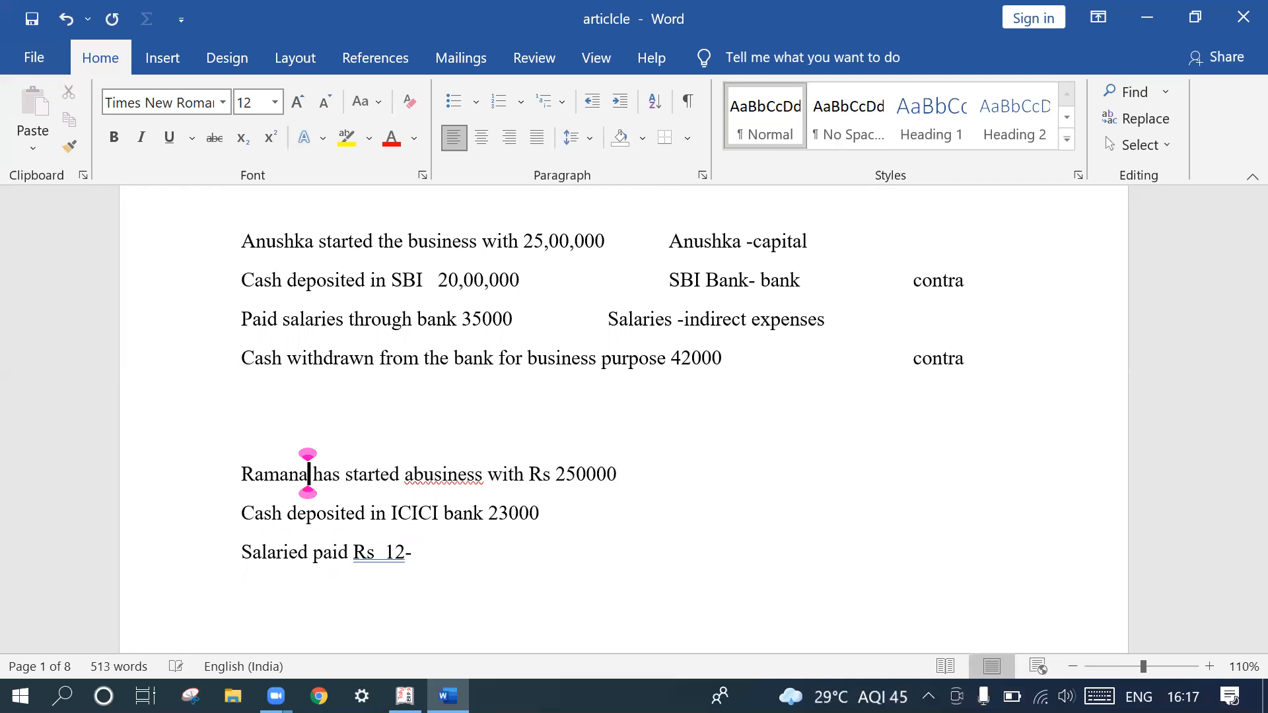
click(418, 558)
key(BackSpace)
text(000)
- Insert blank lines after and before the three new transactions so that they start on the next page
key(Return)
key(Return)
key(Return)
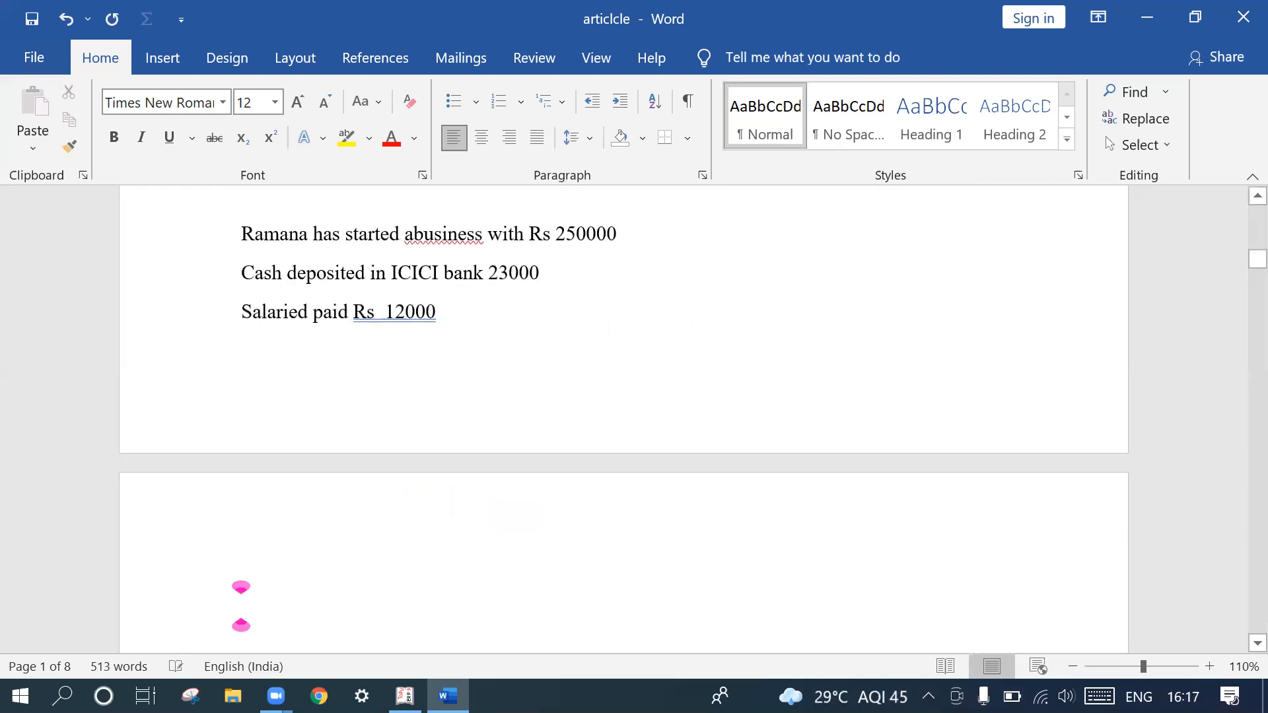
click(242, 234)
key(Return)
key(Return)
key(Return)
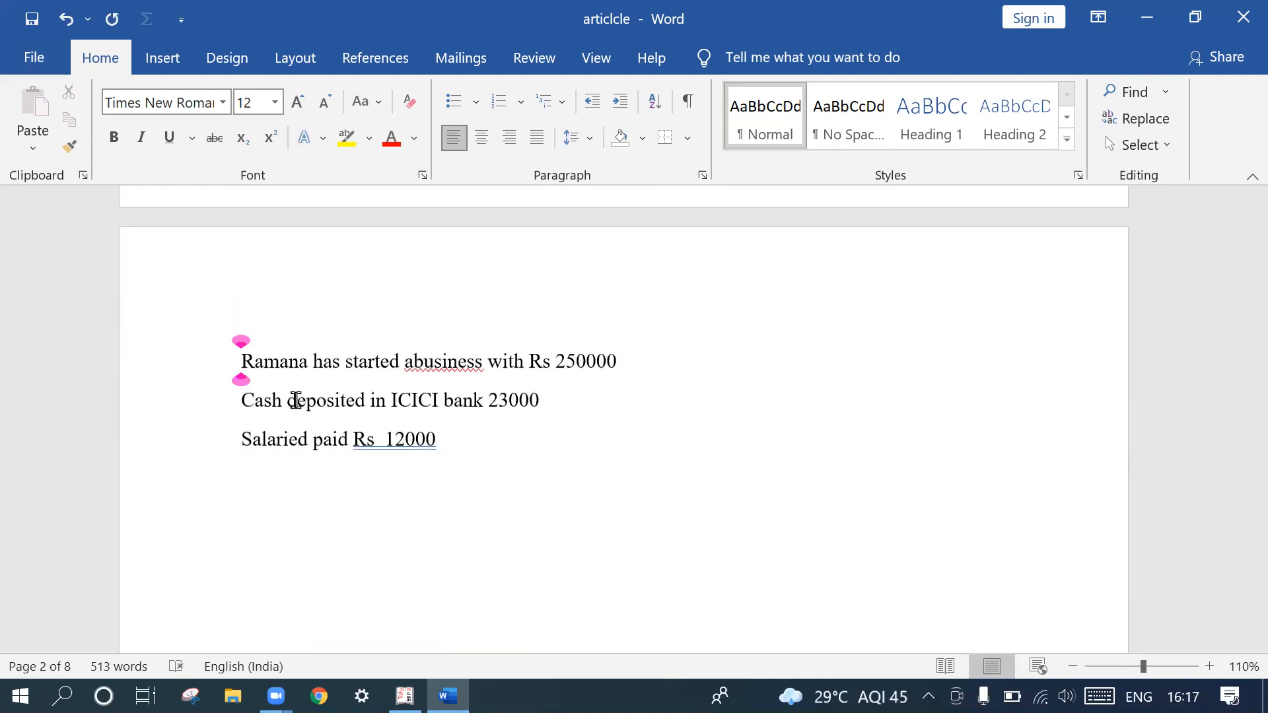
- Begin the fourth transaction line below the salary line with the words "Intrest received"
click(256, 466)
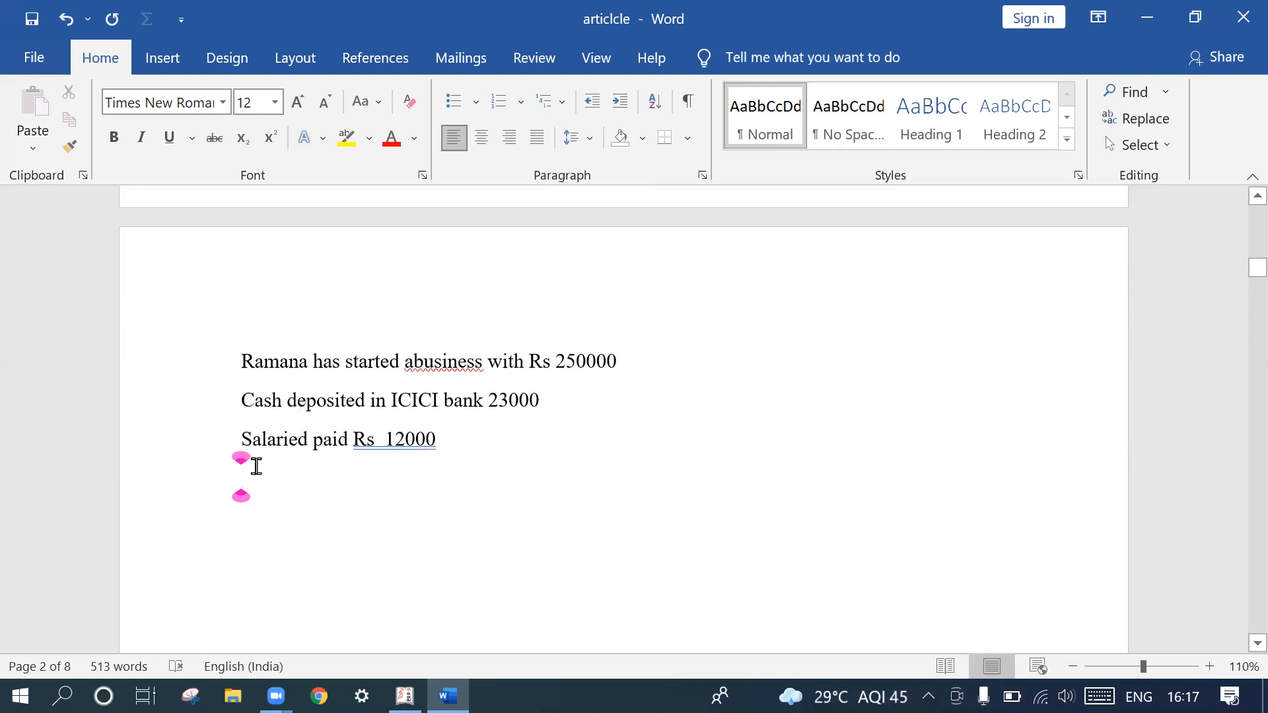
text(int)
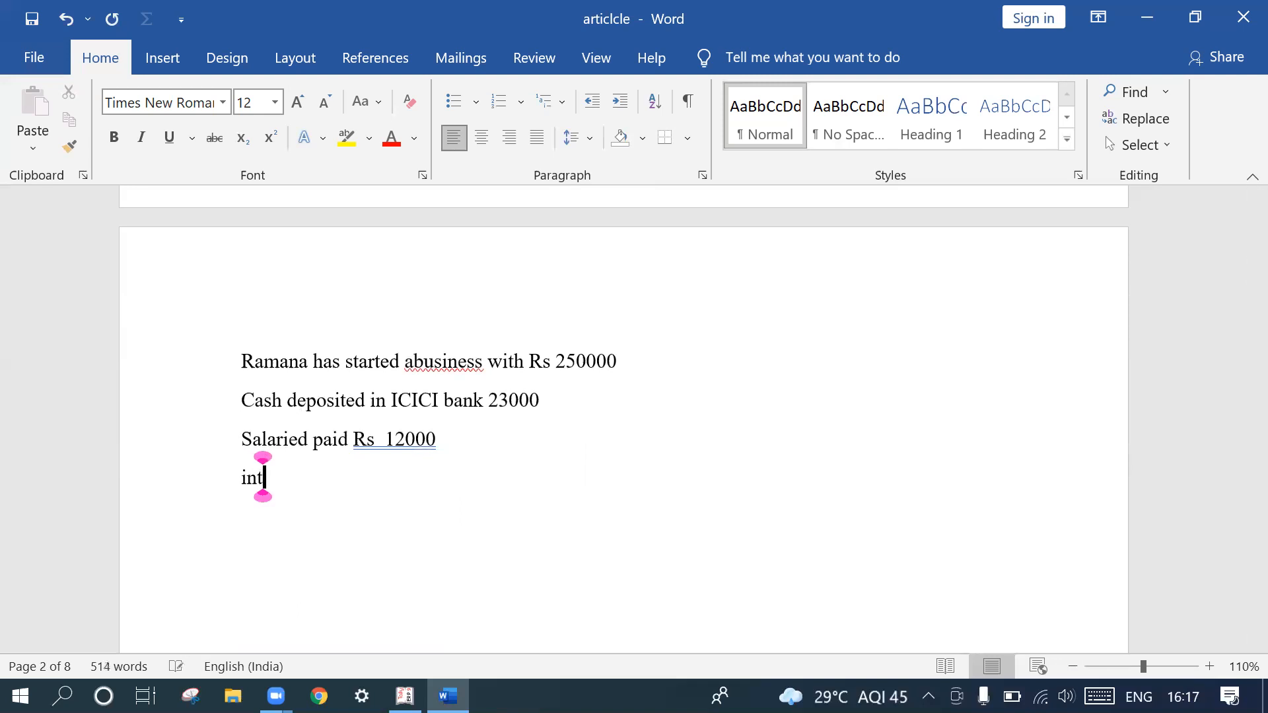
text(rese)
key(BackSpace)
key(BackSpace)
key(BackSpace)
text(est recei)
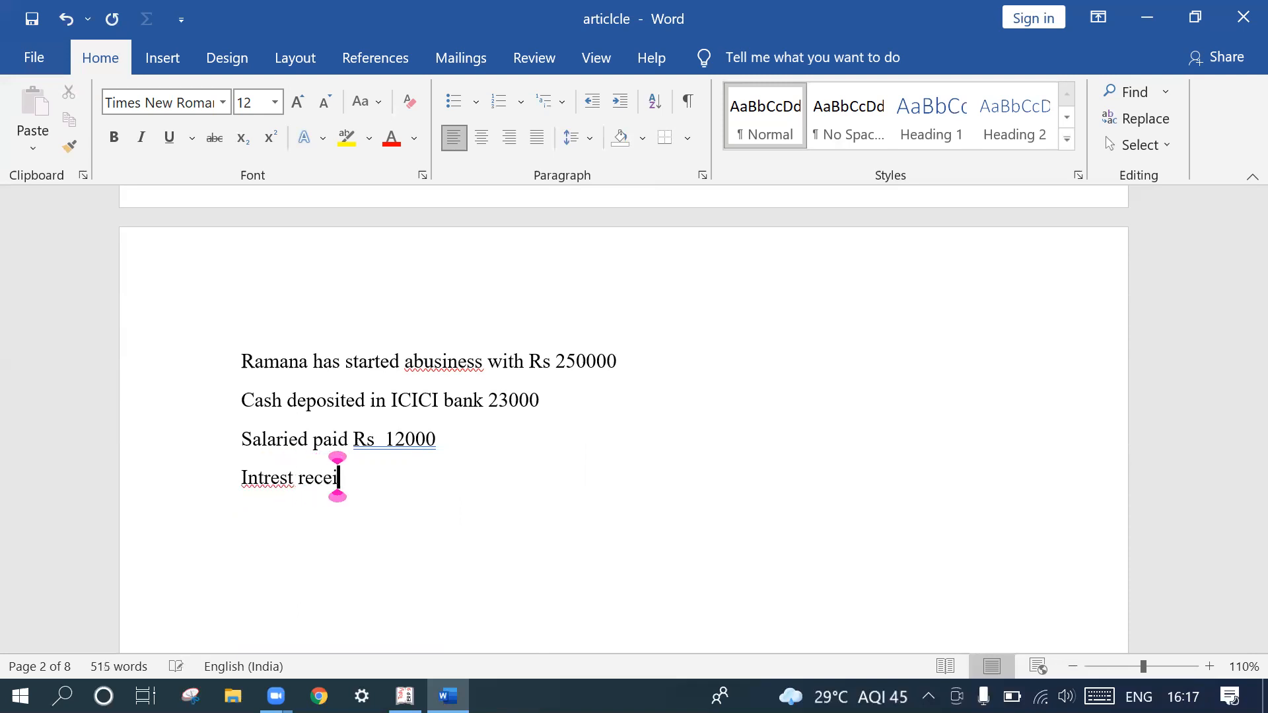
text(ved )
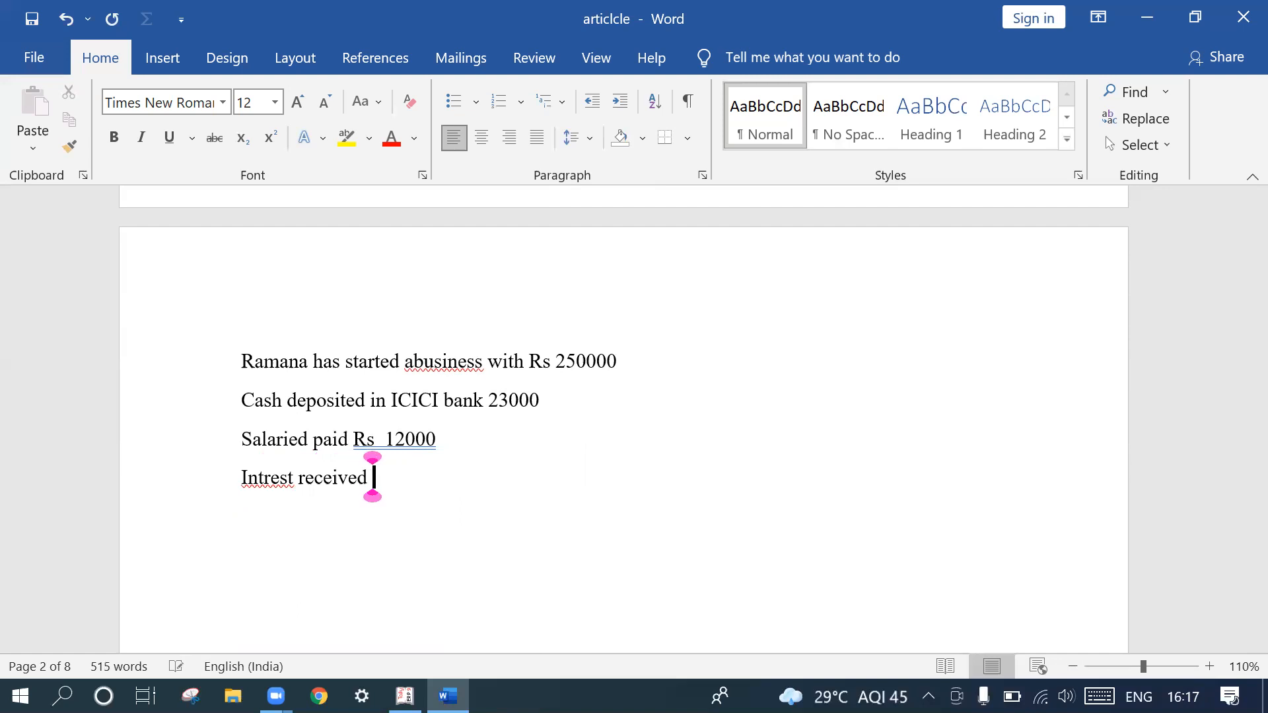
text(res)
key(BackSpace)
key(BackSpace)
key(BackSpace)
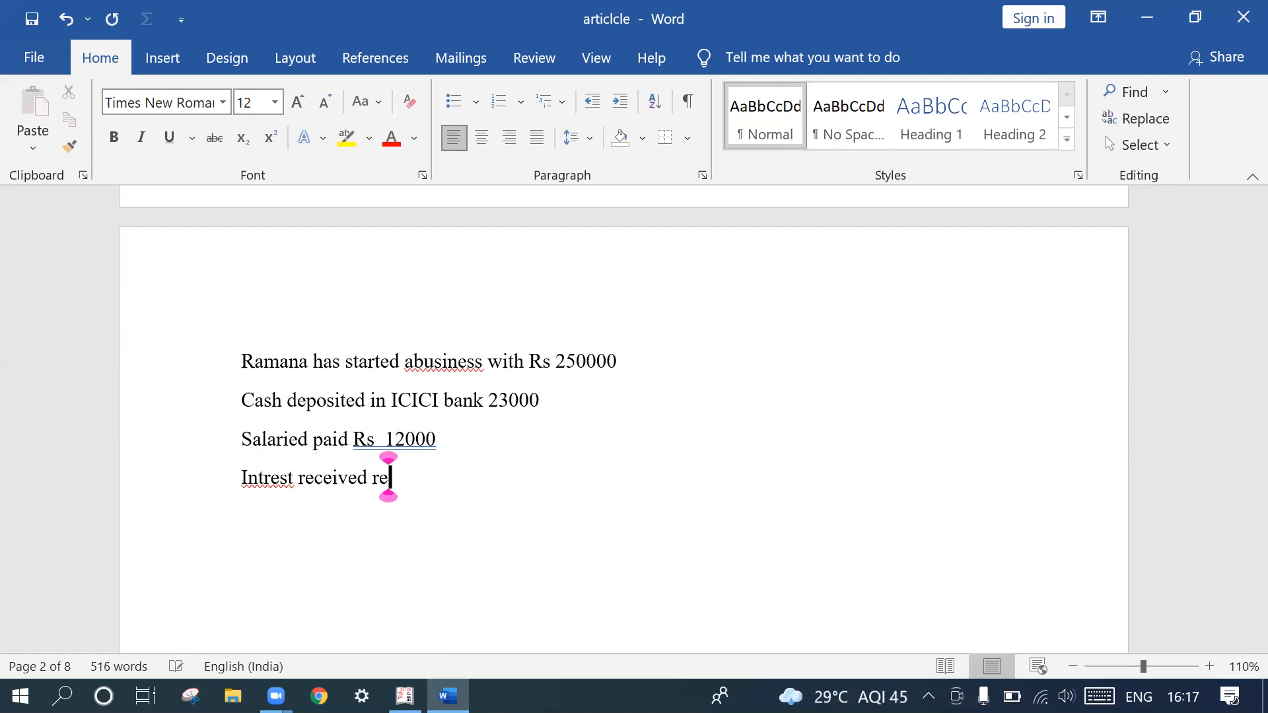
- Complete the interest line with the amount "Rs 1500" and start a new line
text(Rs 2300)
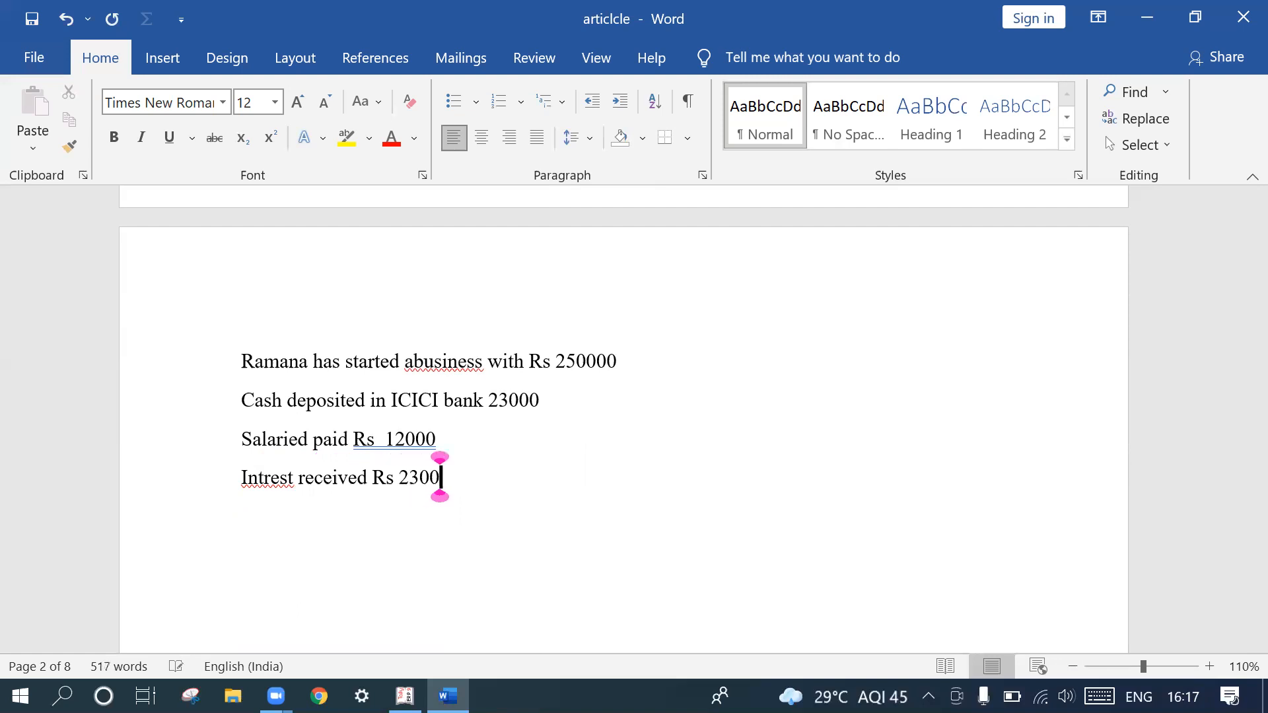
key(BackSpace)
key(BackSpace)
key(BackSpace)
key(BackSpace)
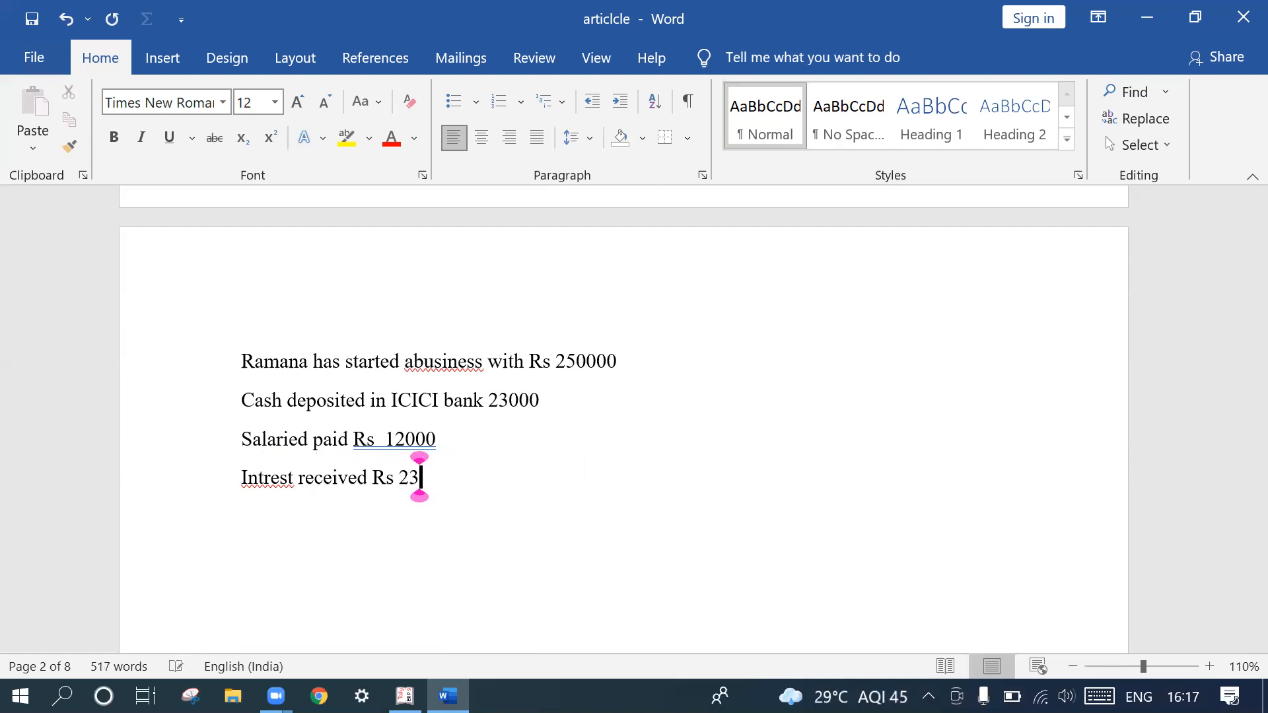
text(1200)
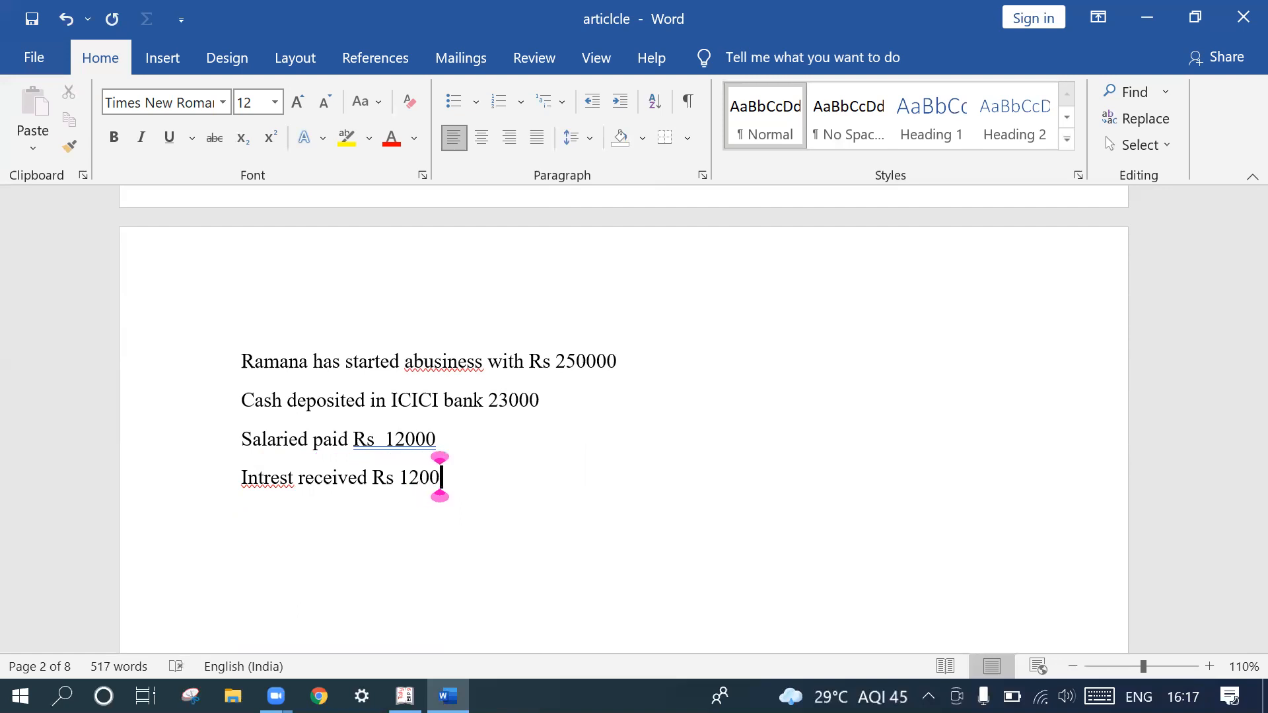
key(BackSpace)
key(BackSpace)
key(BackSpace)
text(500)
key(Return)
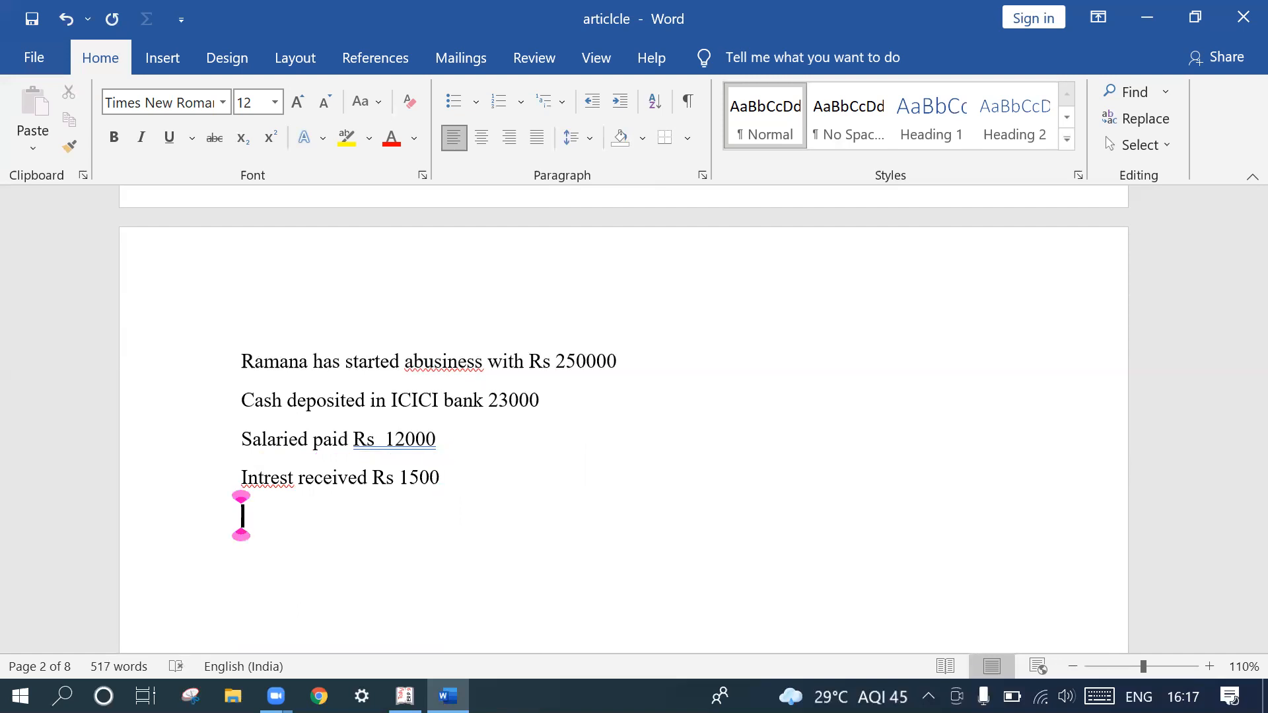
- Write the fifth transaction line as "Purchases" followed by the amount 25000
scroll(623, 416, up, 10)
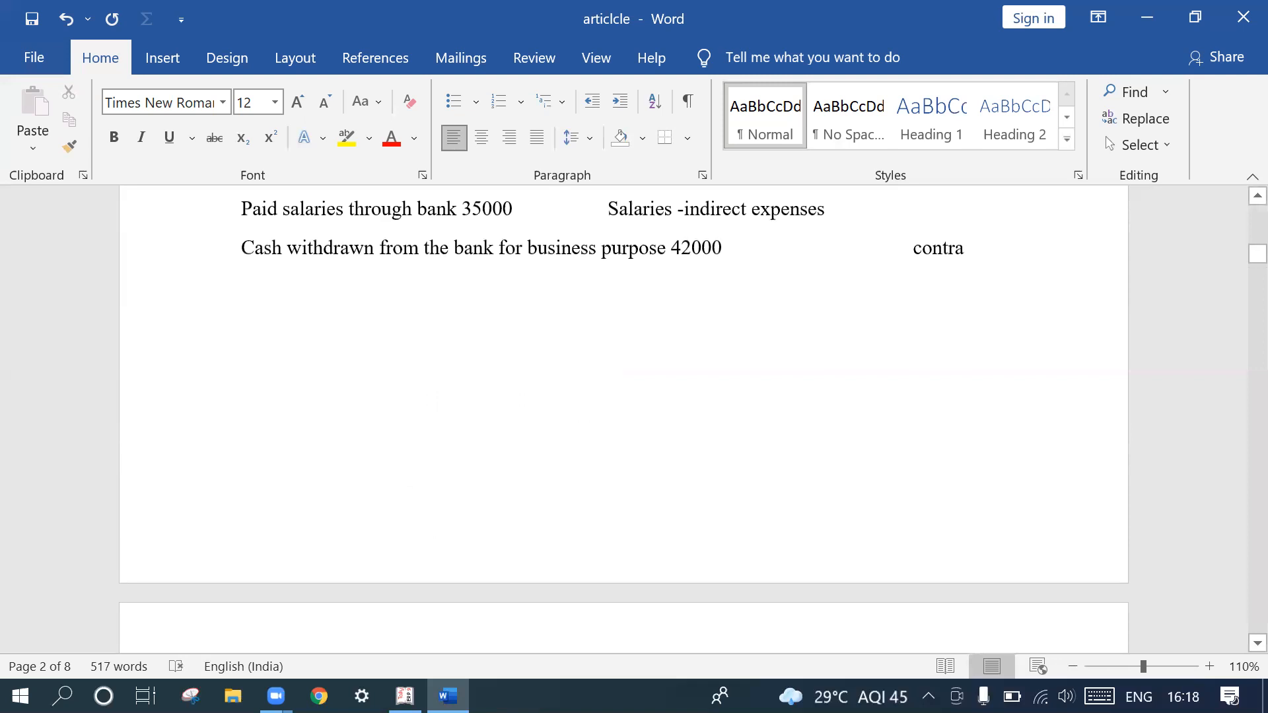
scroll(252, 576, down, 10)
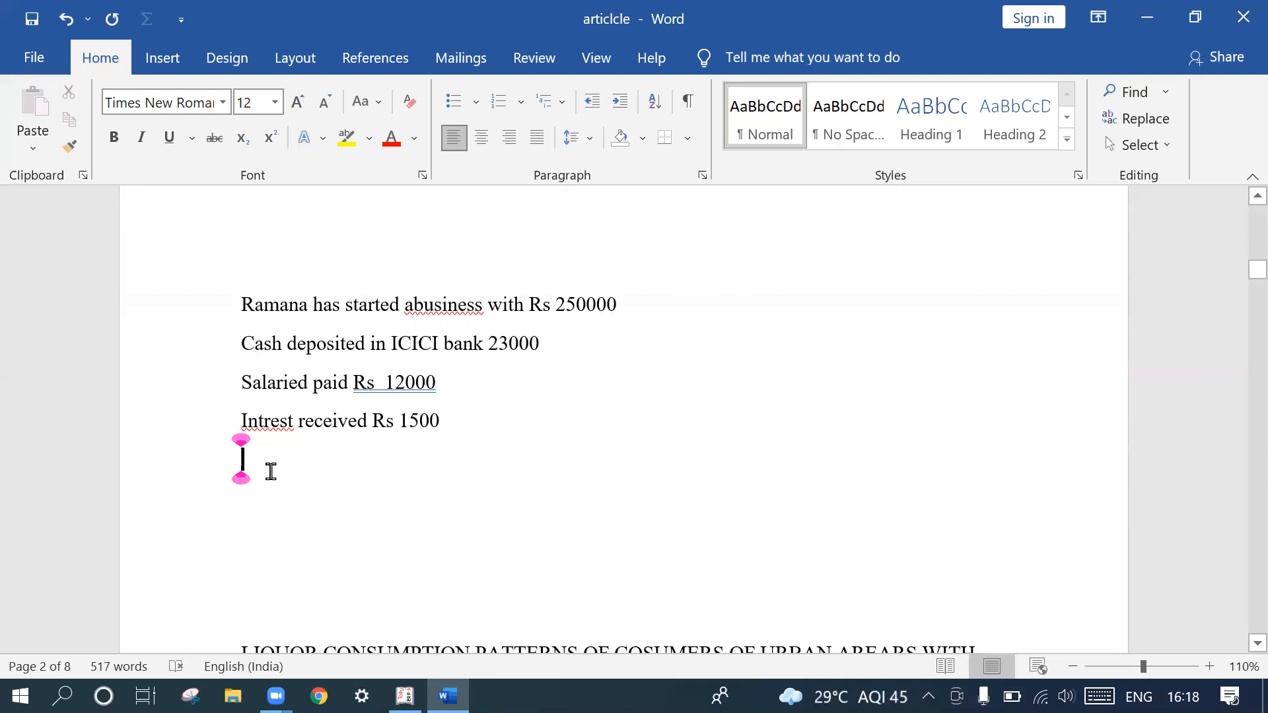
text(Pur)
key(BackSpace)
text(rchases )
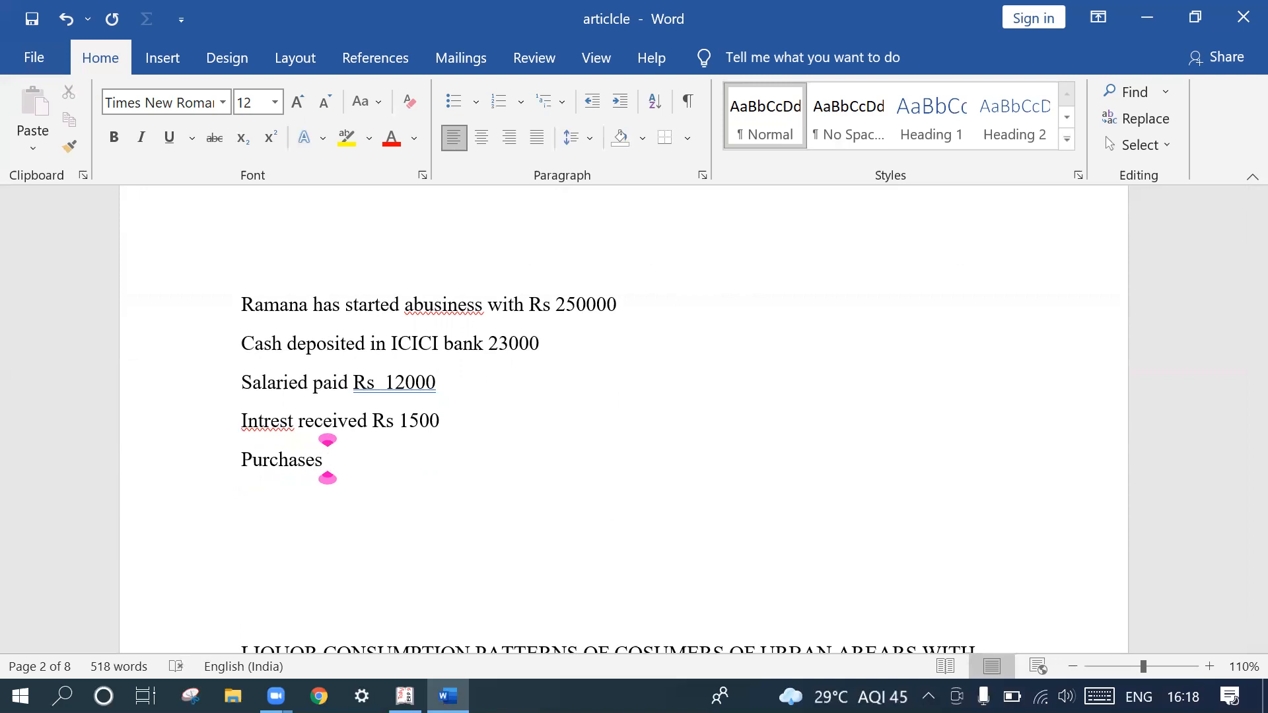
text(  25000)
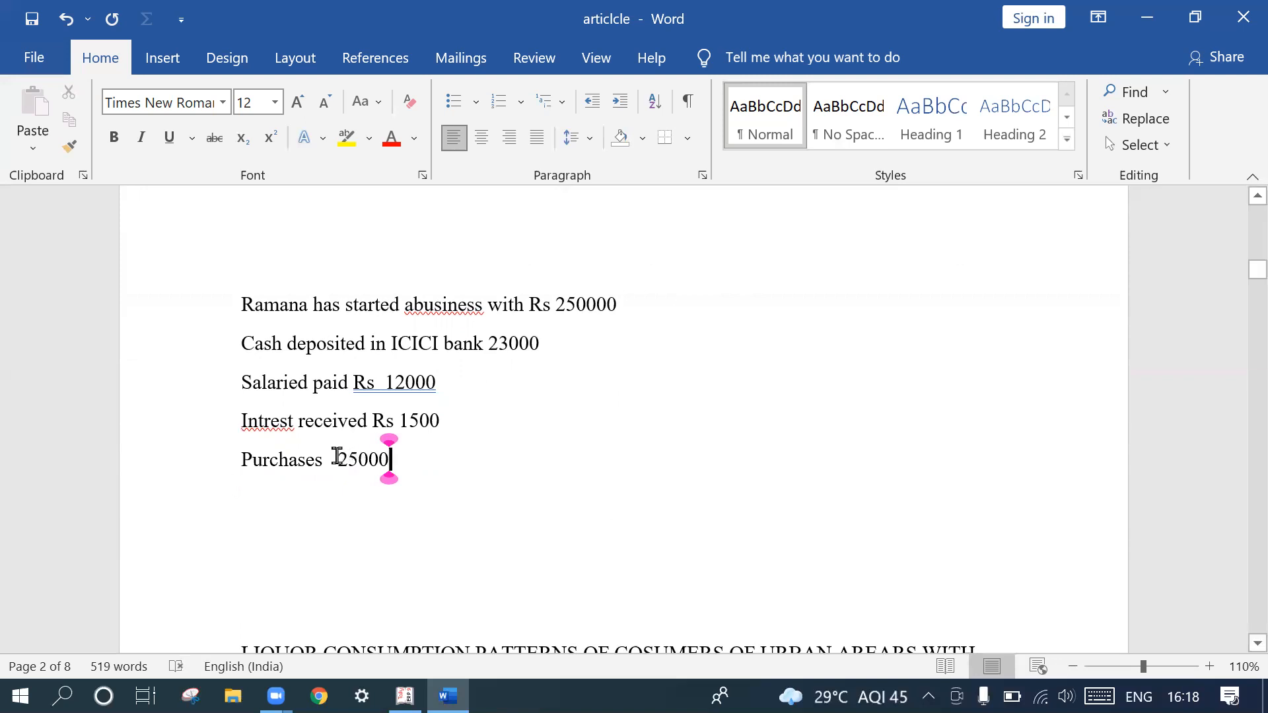
- Insert the item name "Cell Phones" between "Purchases" and the amount
click(336, 456)
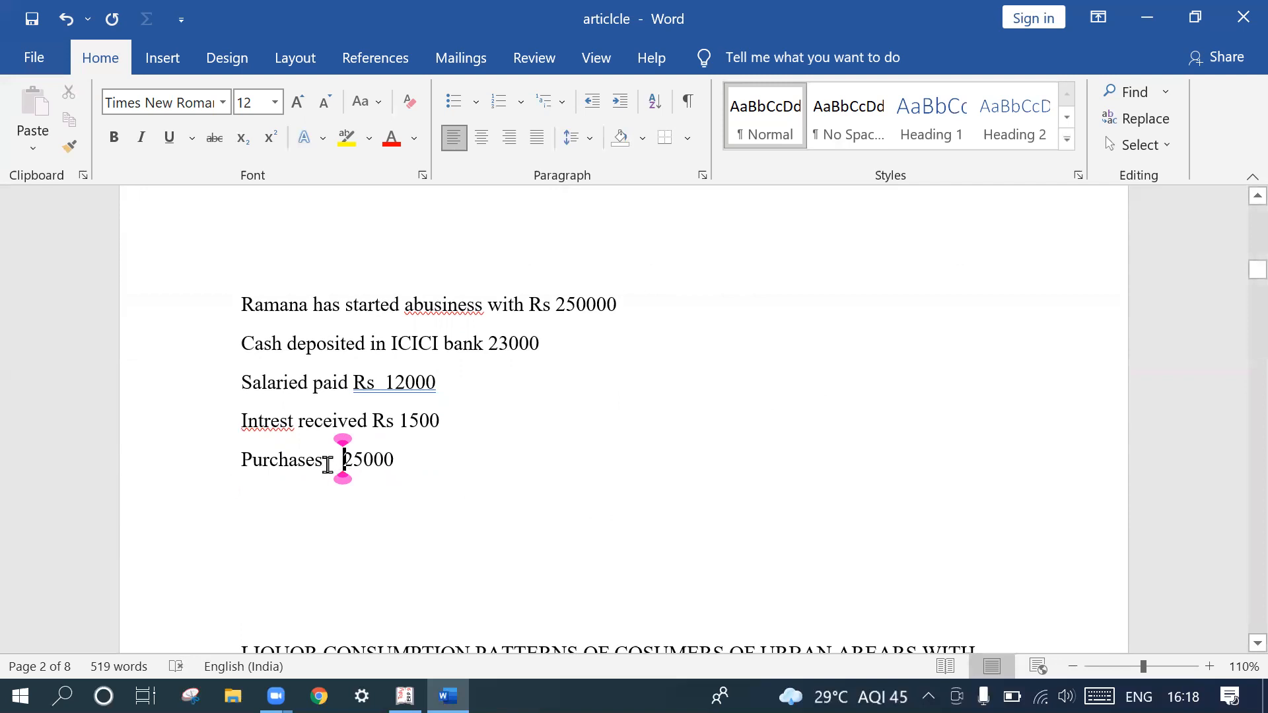
click(329, 461)
text(Cfl)
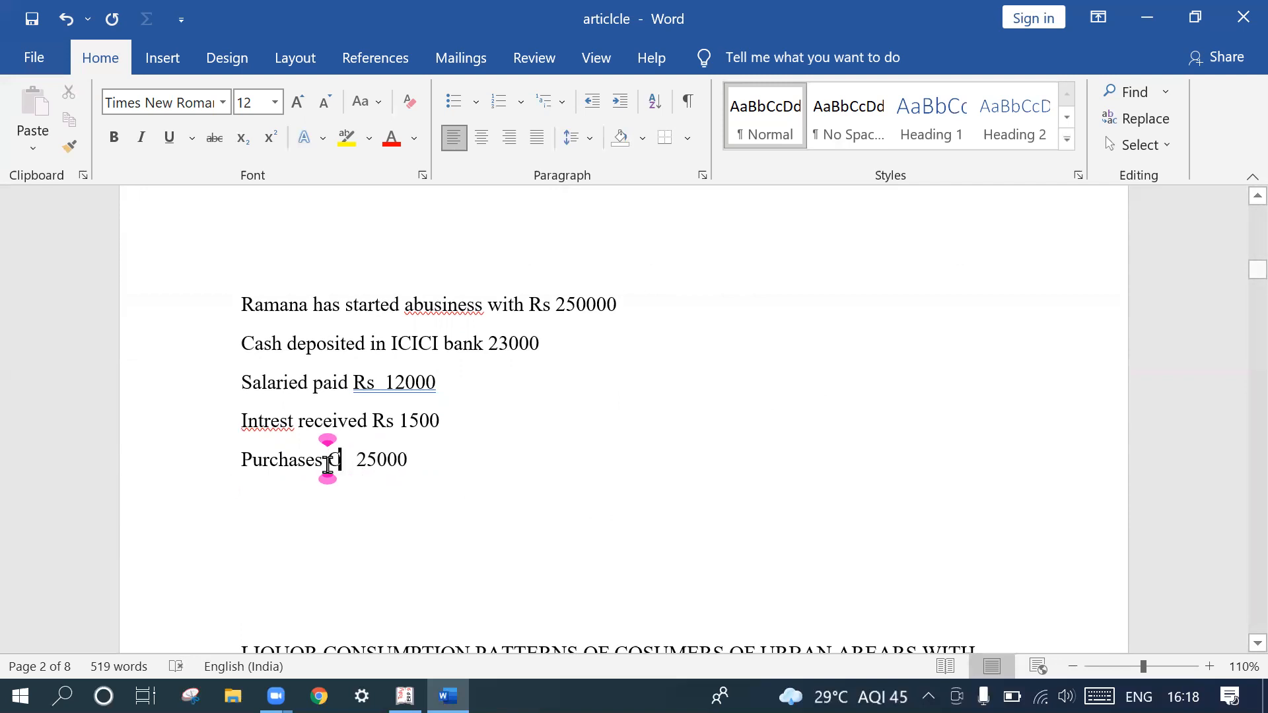
key(BackSpace)
key(BackSpace)
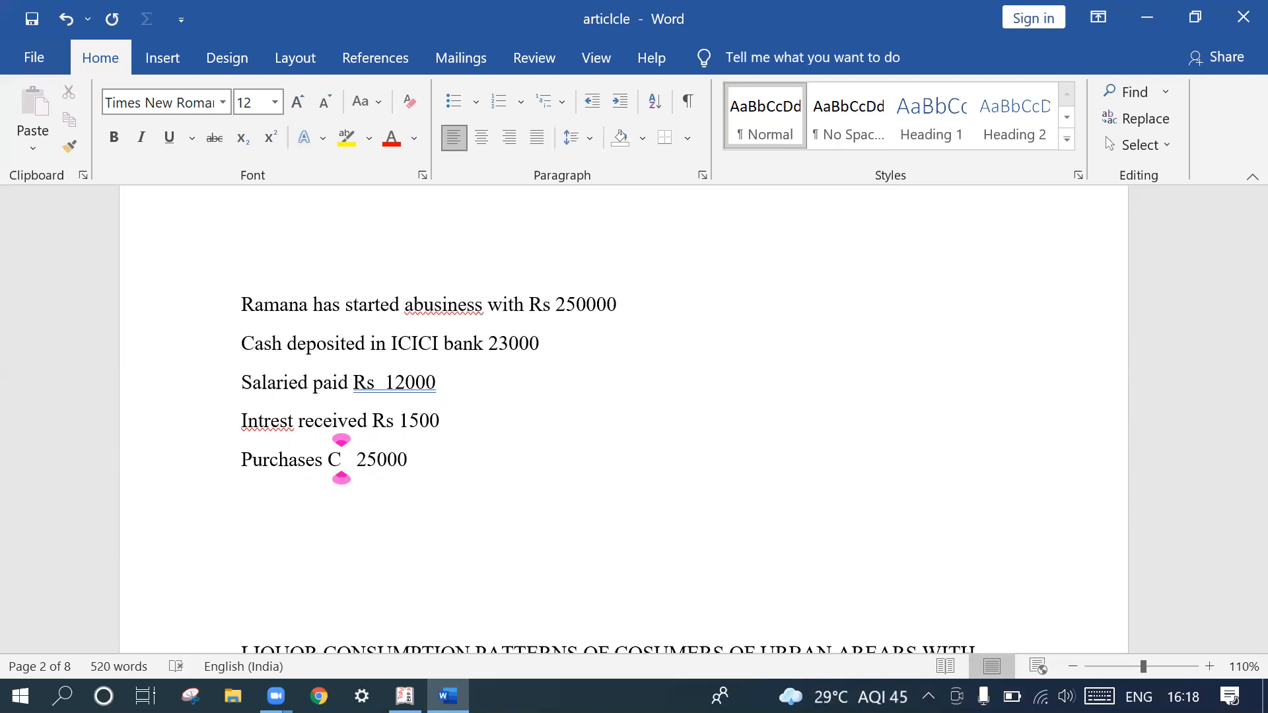
text(ee)
key(BackSpace)
text(ll Phones)
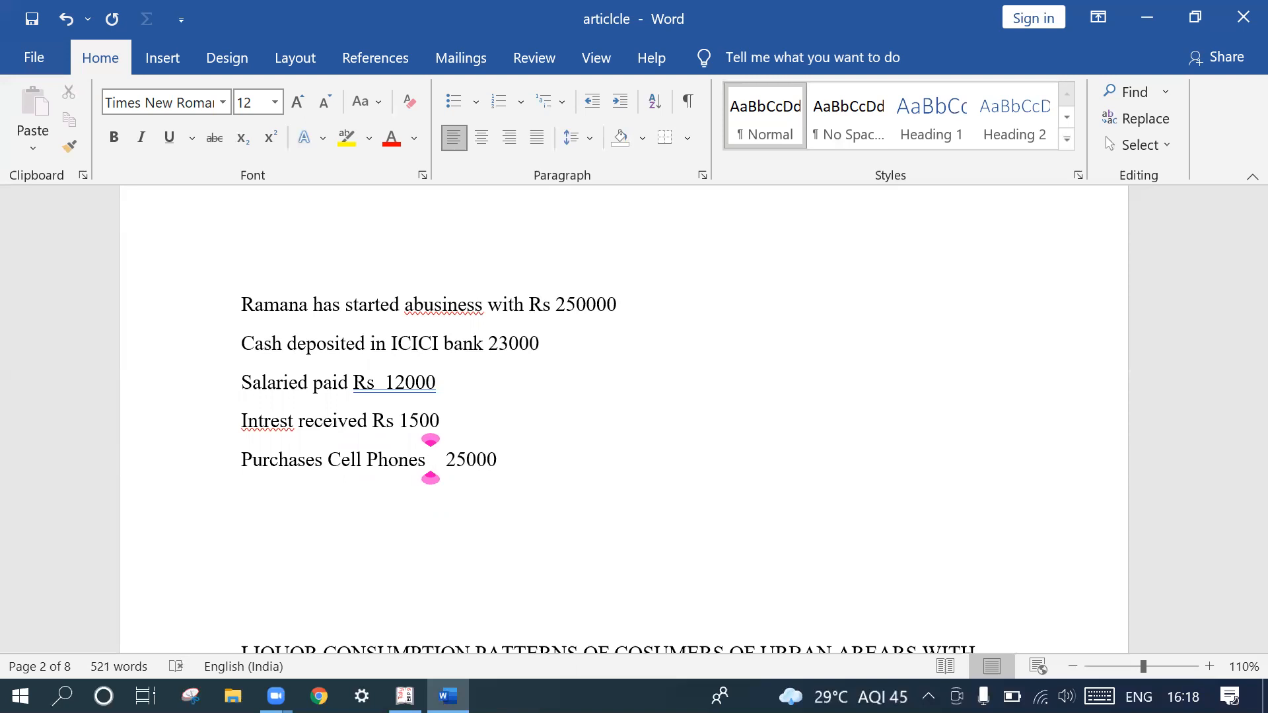
click(327, 465)
text(5)
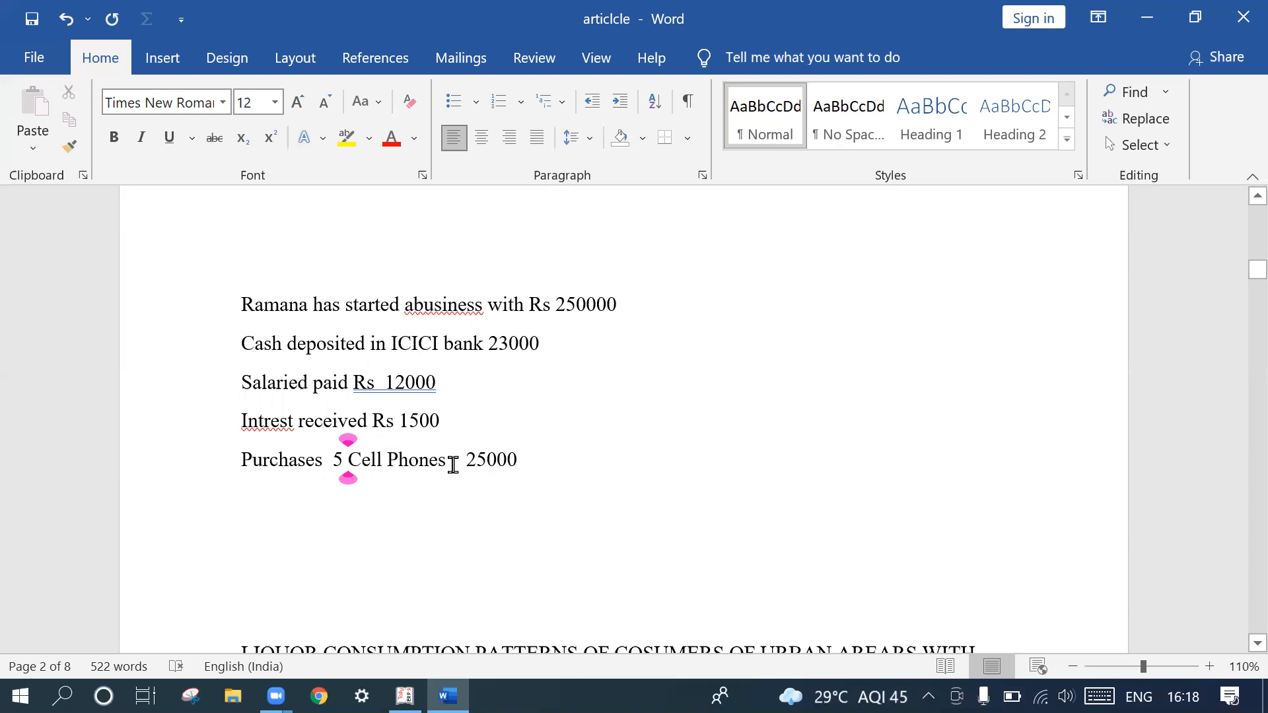
double_click(456, 469)
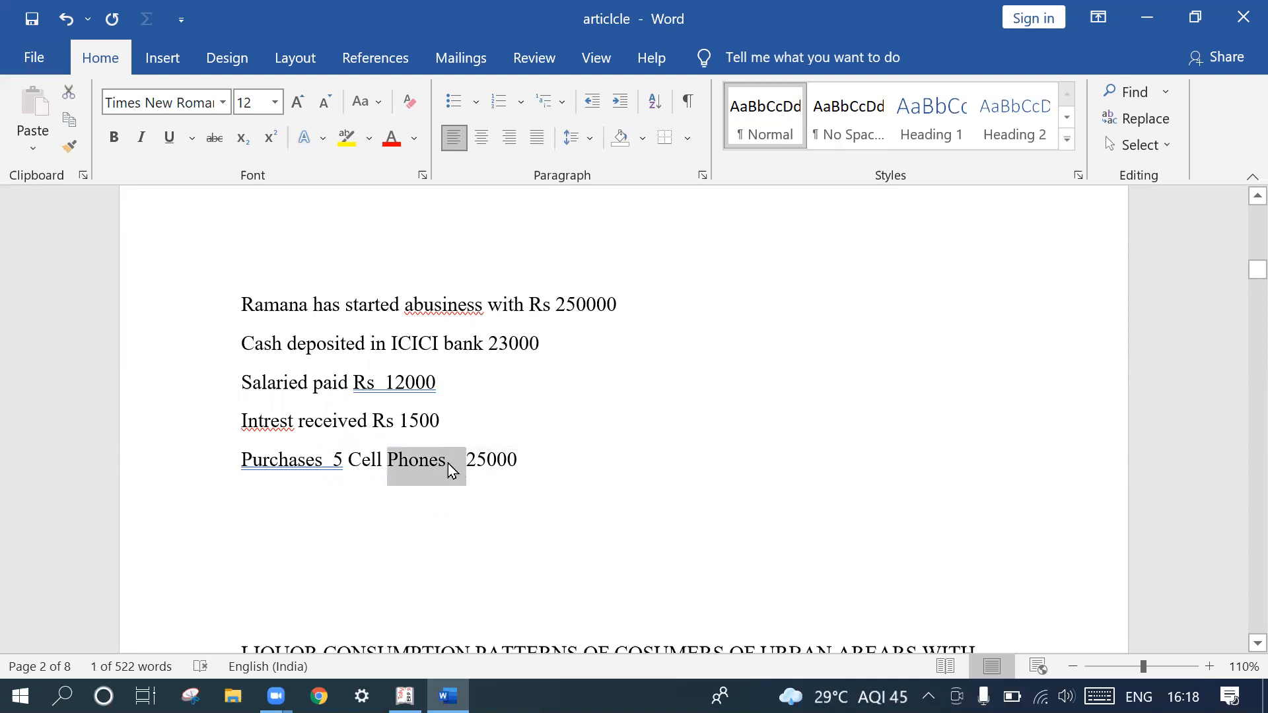
click(447, 464)
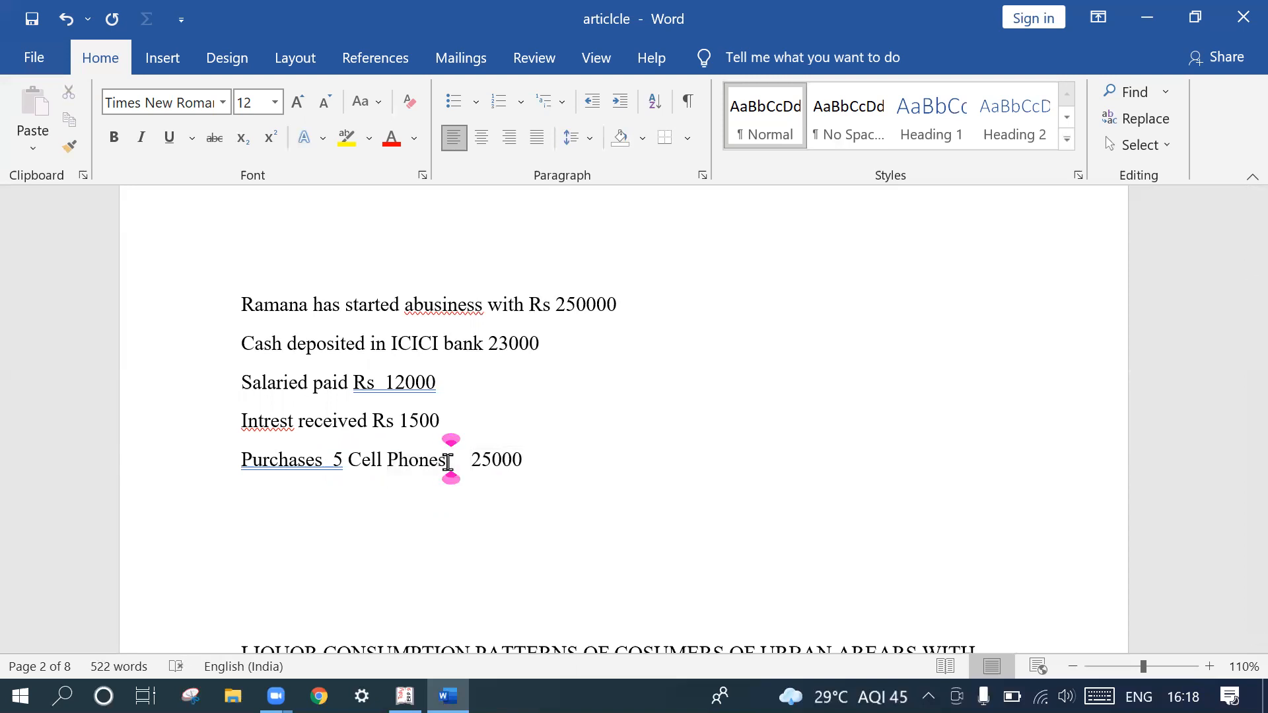
text(@)
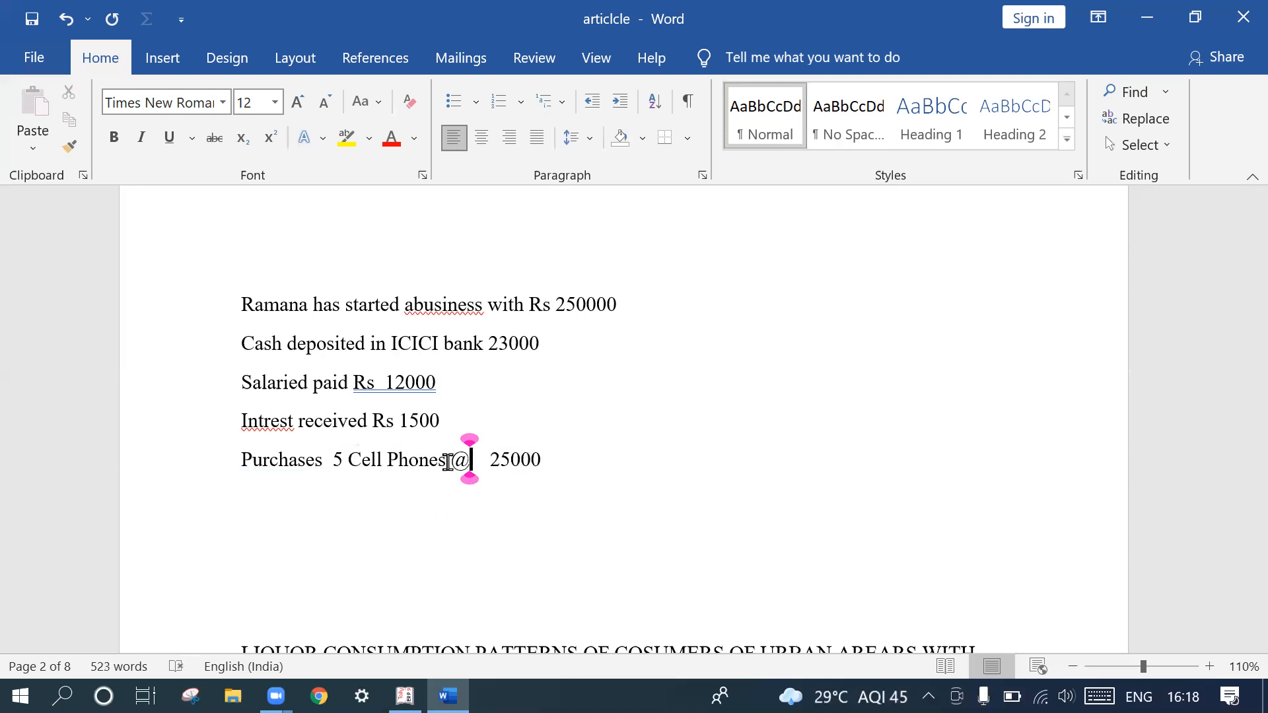
text(5000)
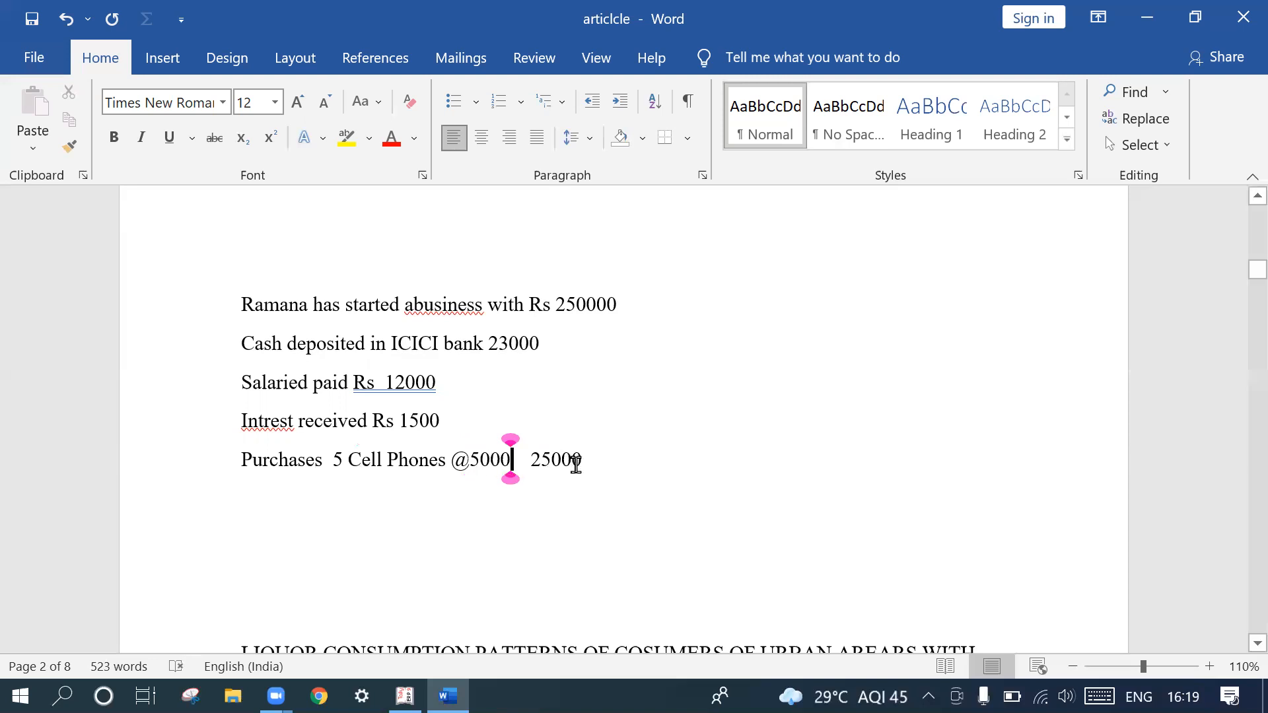
click(591, 466)
key(Return)
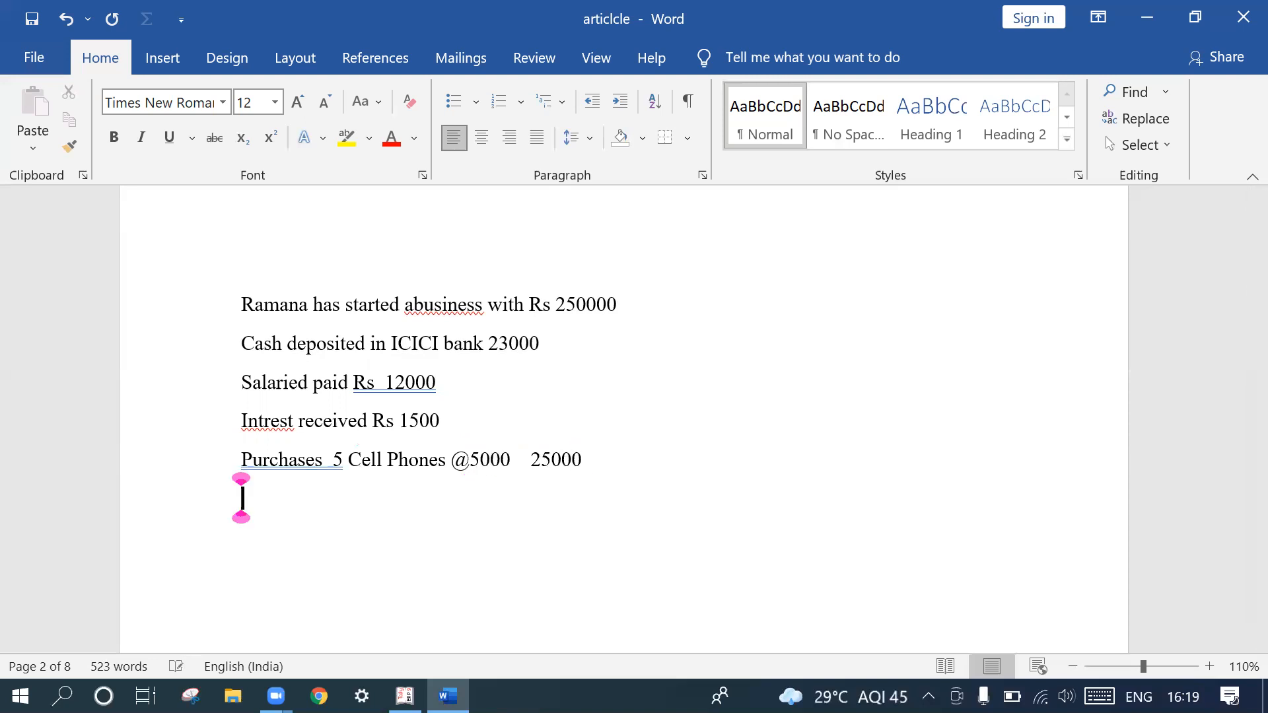
- Begin the sixth transaction line with "Sales" followed by the customer's name
text(Sales )
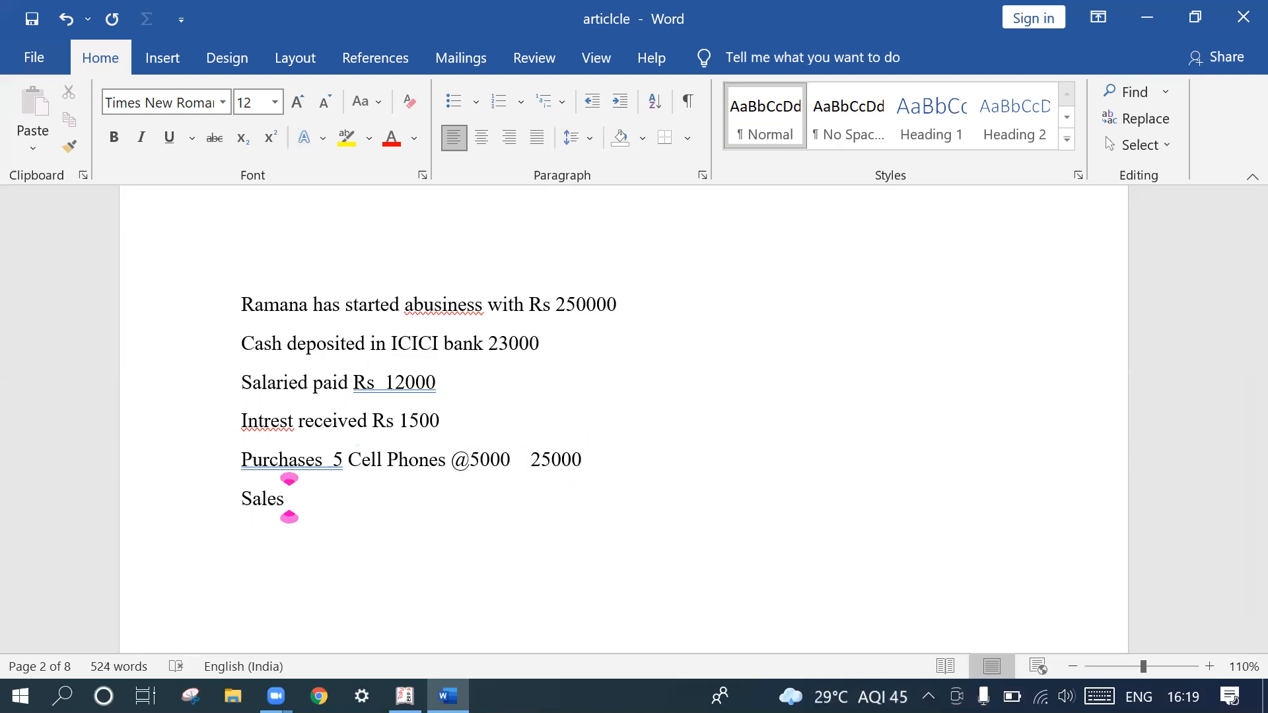
text(ra)
key(BackSpace)
text(R)
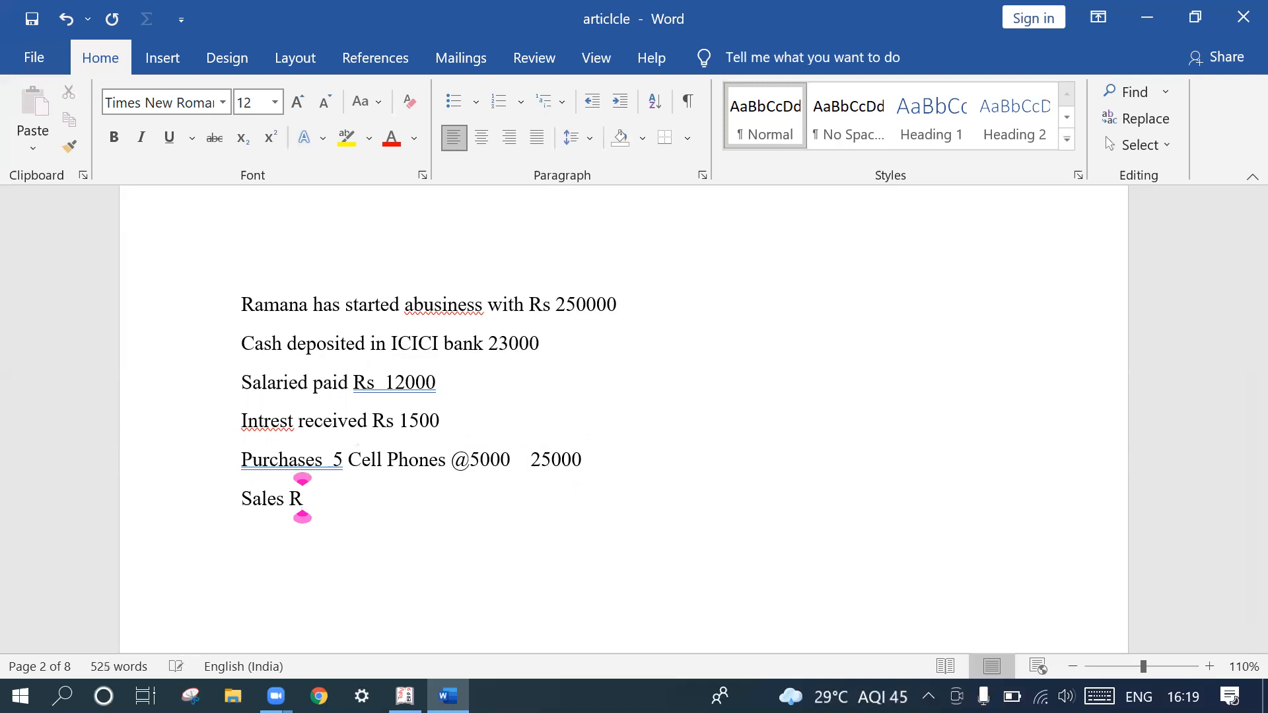
text(ajashe)
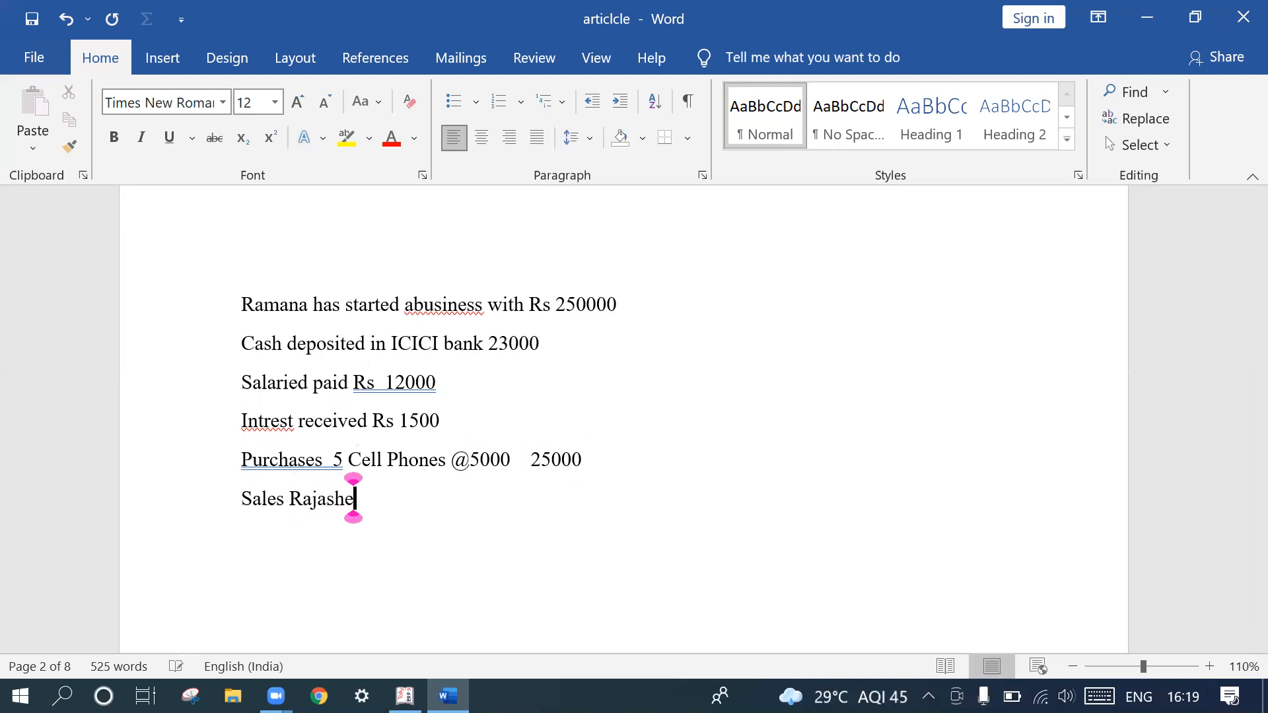
text(khar)
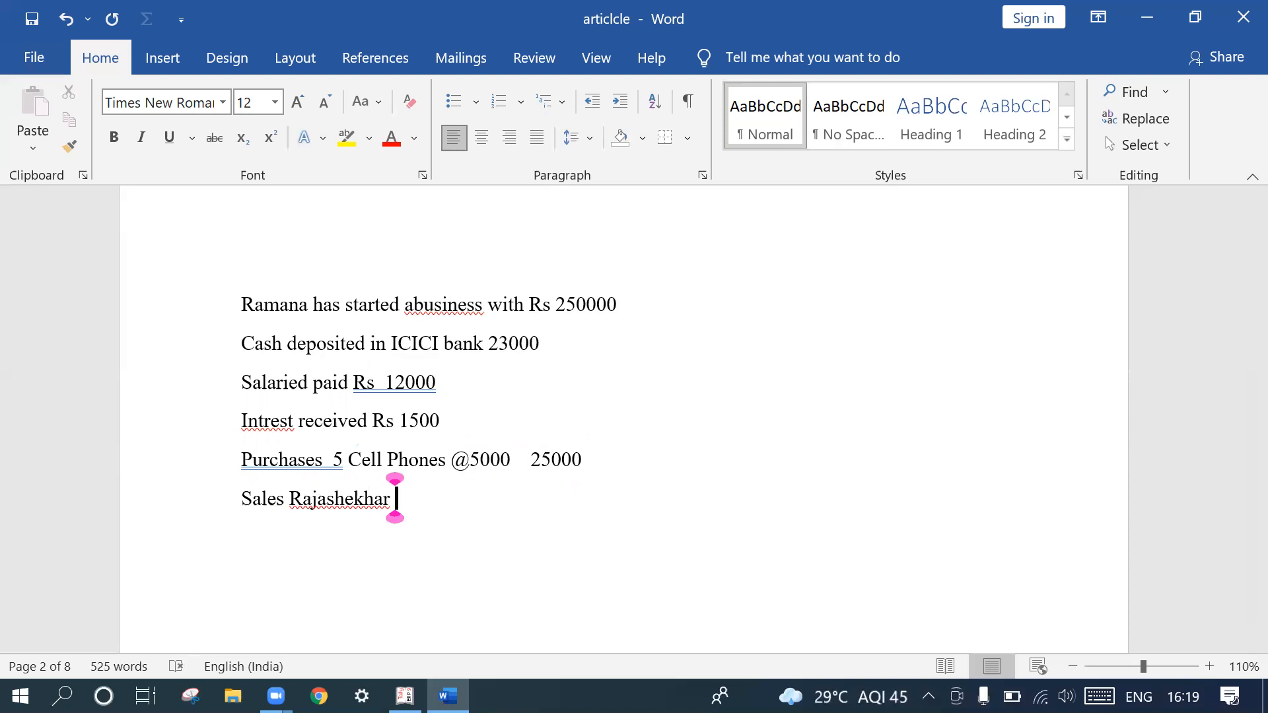
text(3 Cell  Phone s)
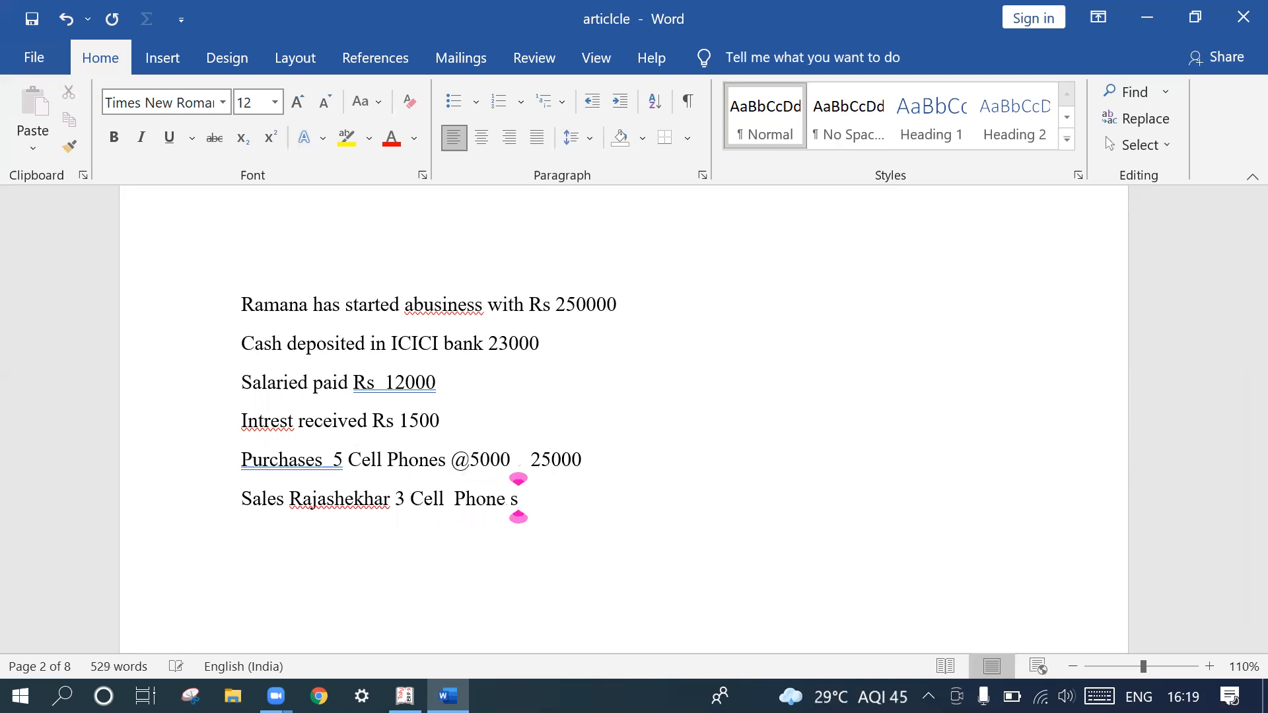
key(BackSpace)
key(BackSpace)
text(s @7000)
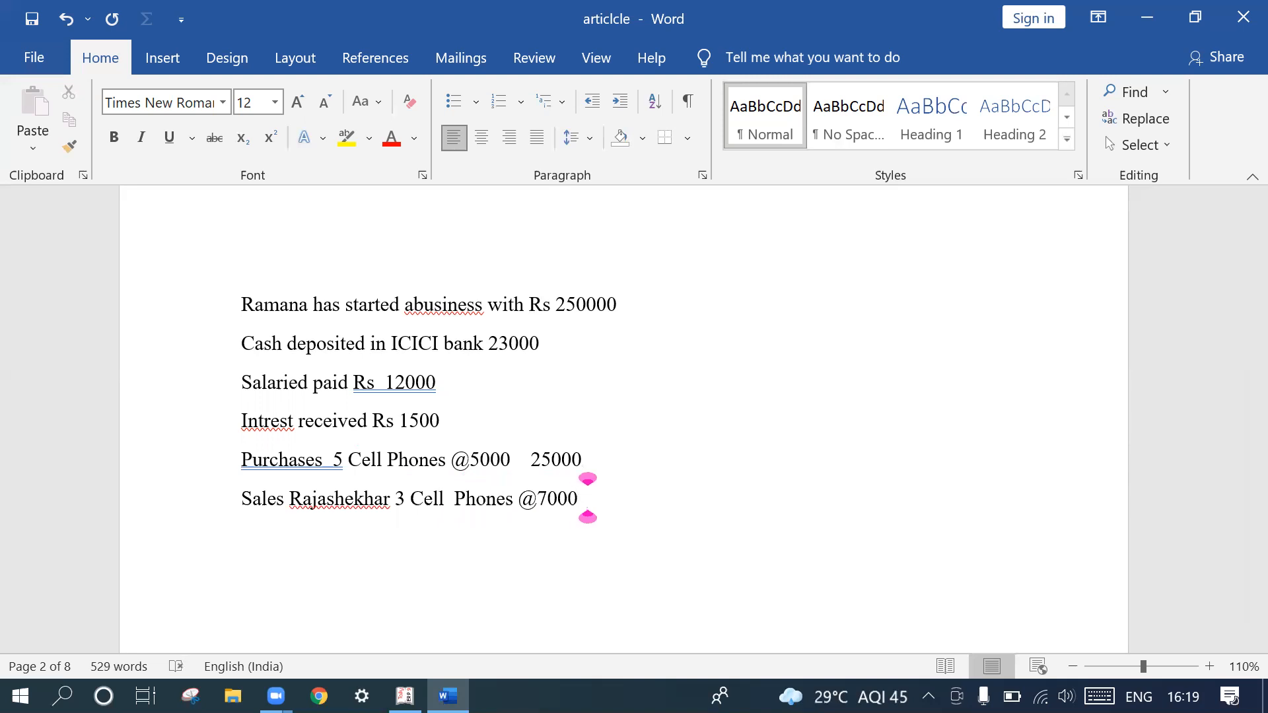
text(  21000)
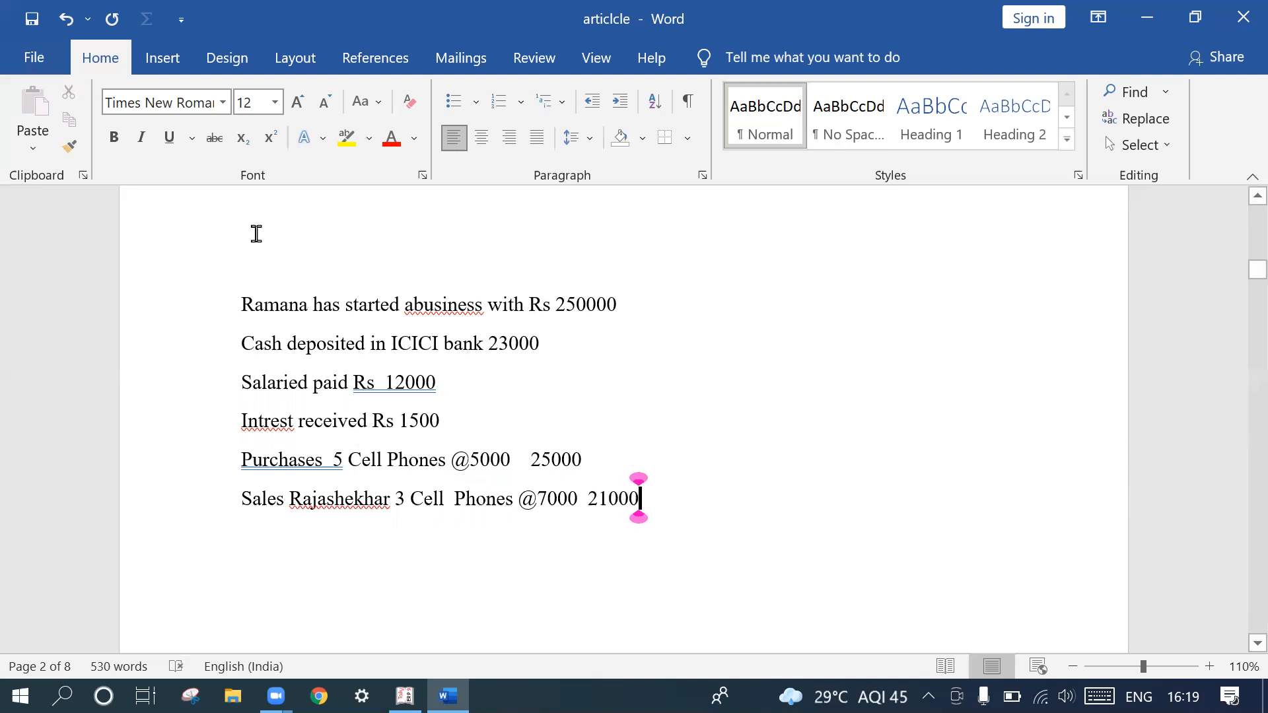
- Add the heading "Problem" on its own line above the business start transaction
click(256, 304)
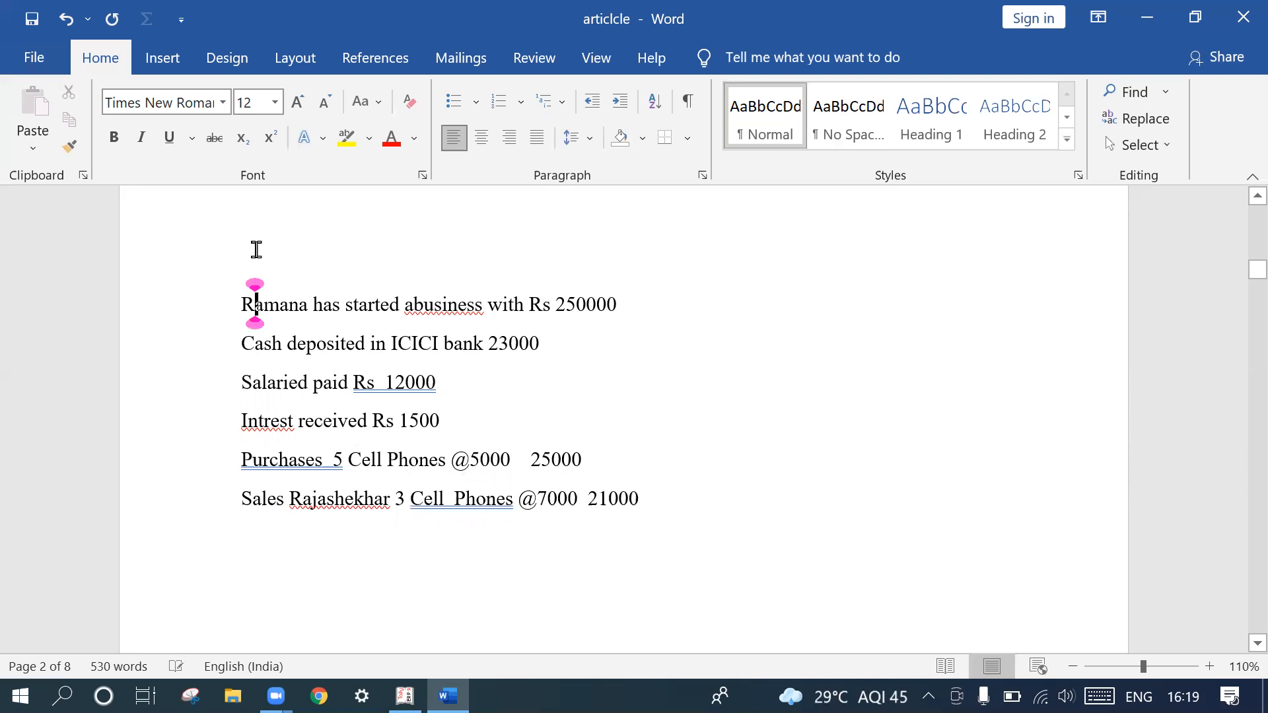
click(240, 316)
key(ctrl+Return)
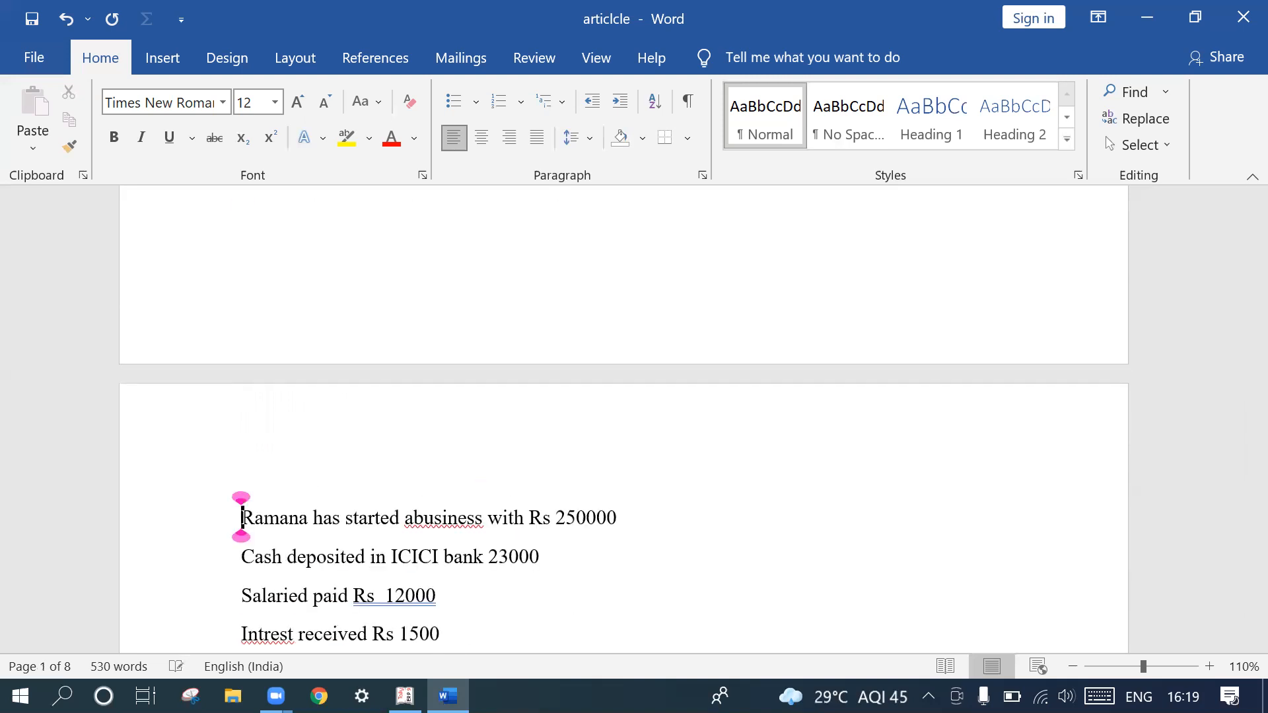
key(Return)
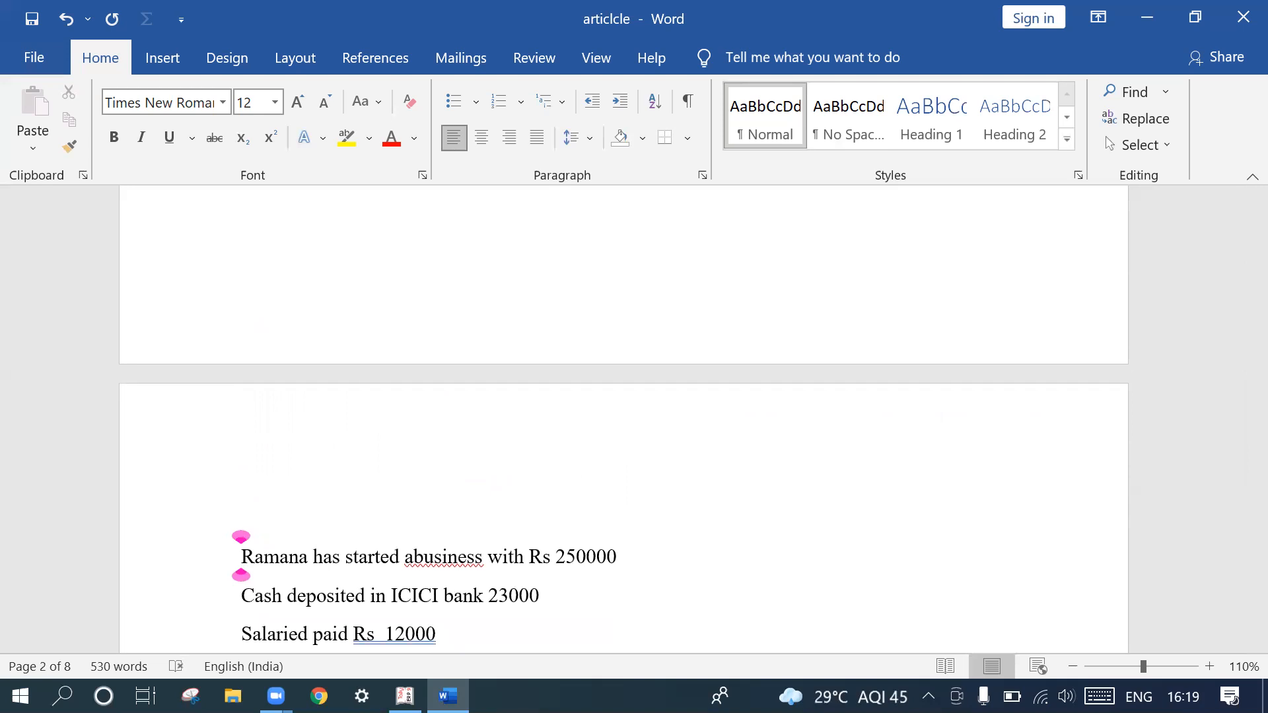
key(BackSpace)
text(Problem)
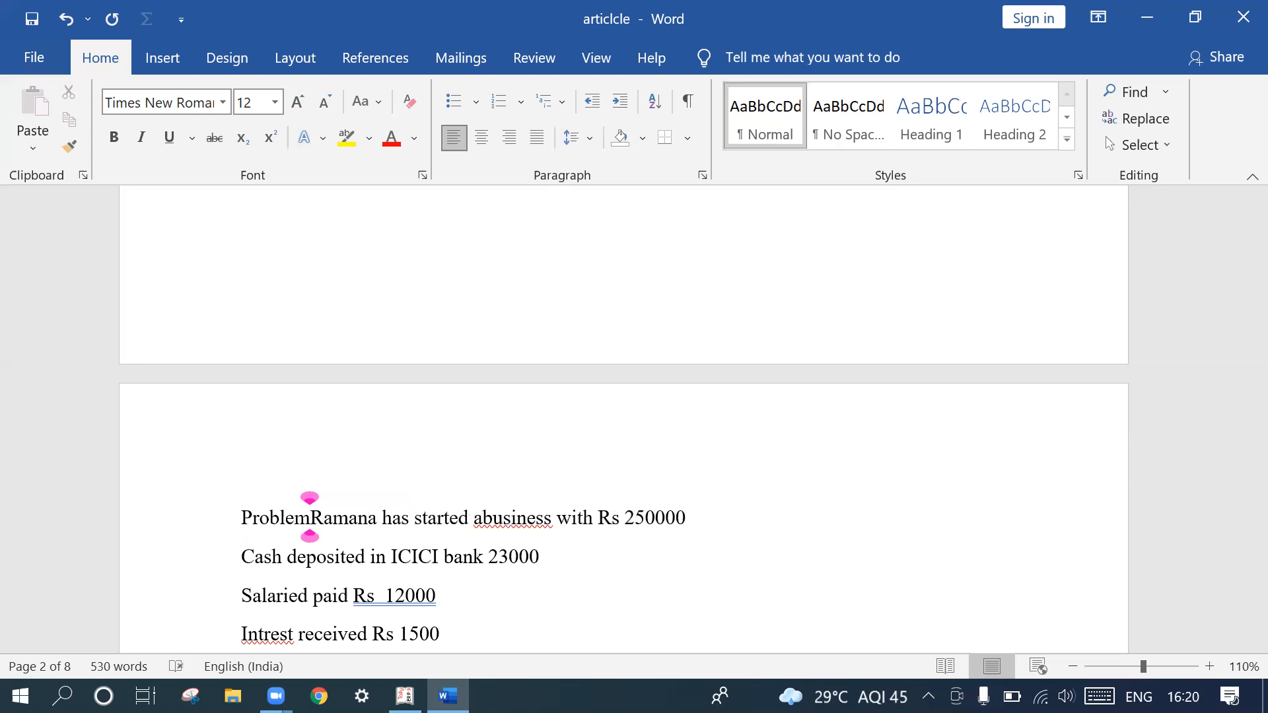
key(Return)
scroll(241, 556, down, 2)
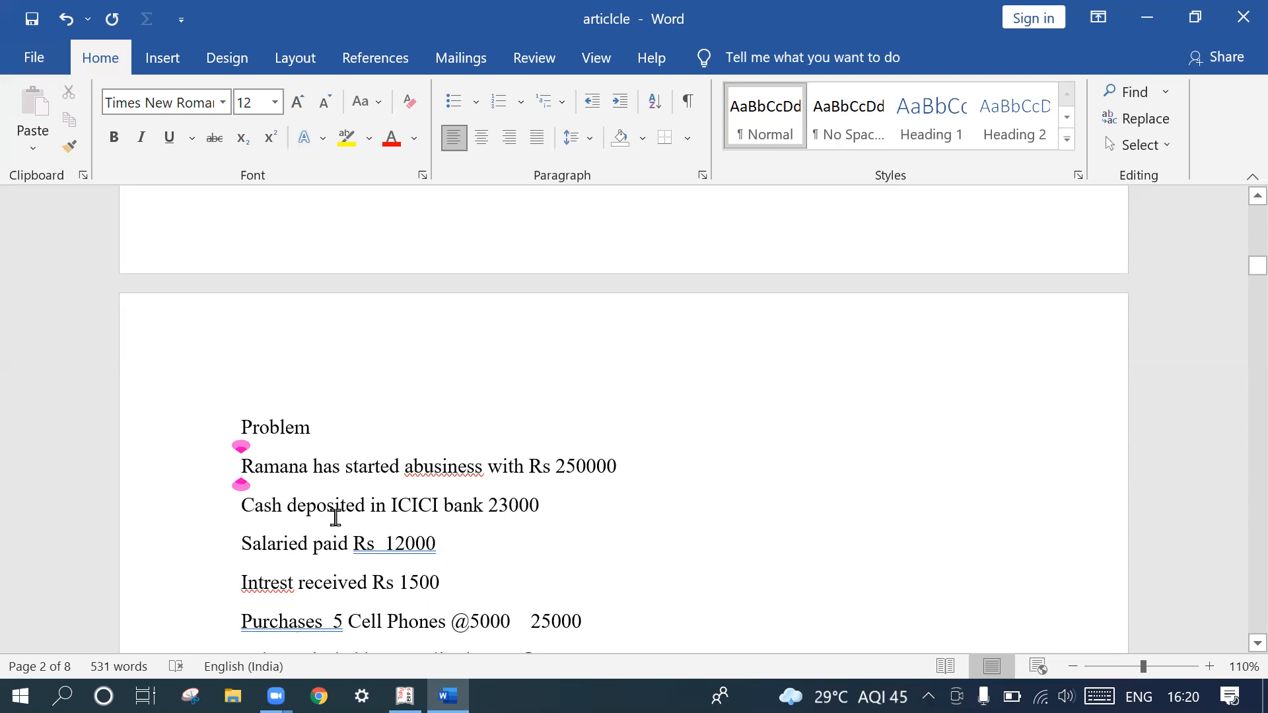
- Correct "abusiness" to "a business" in the first transaction and "Salaried" to "Salaries" in the third
scroll(338, 521, down, 1)
scroll(338, 521, down, 3)
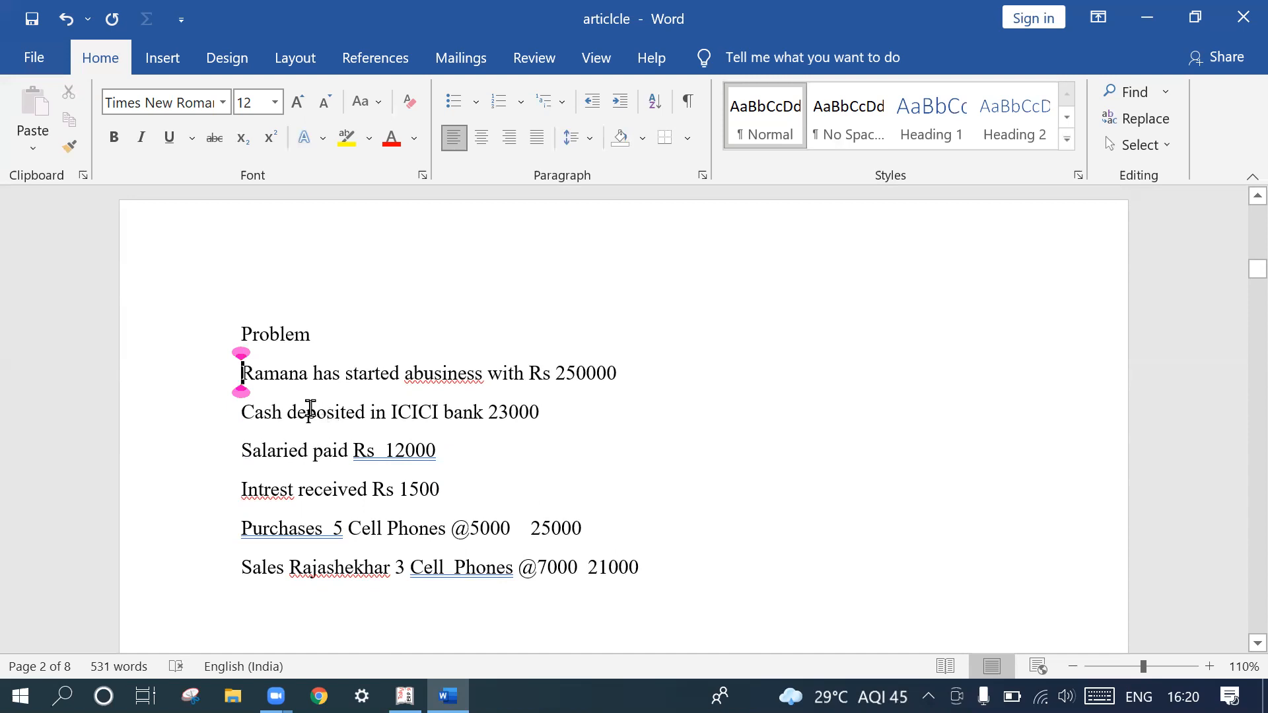
click(413, 373)
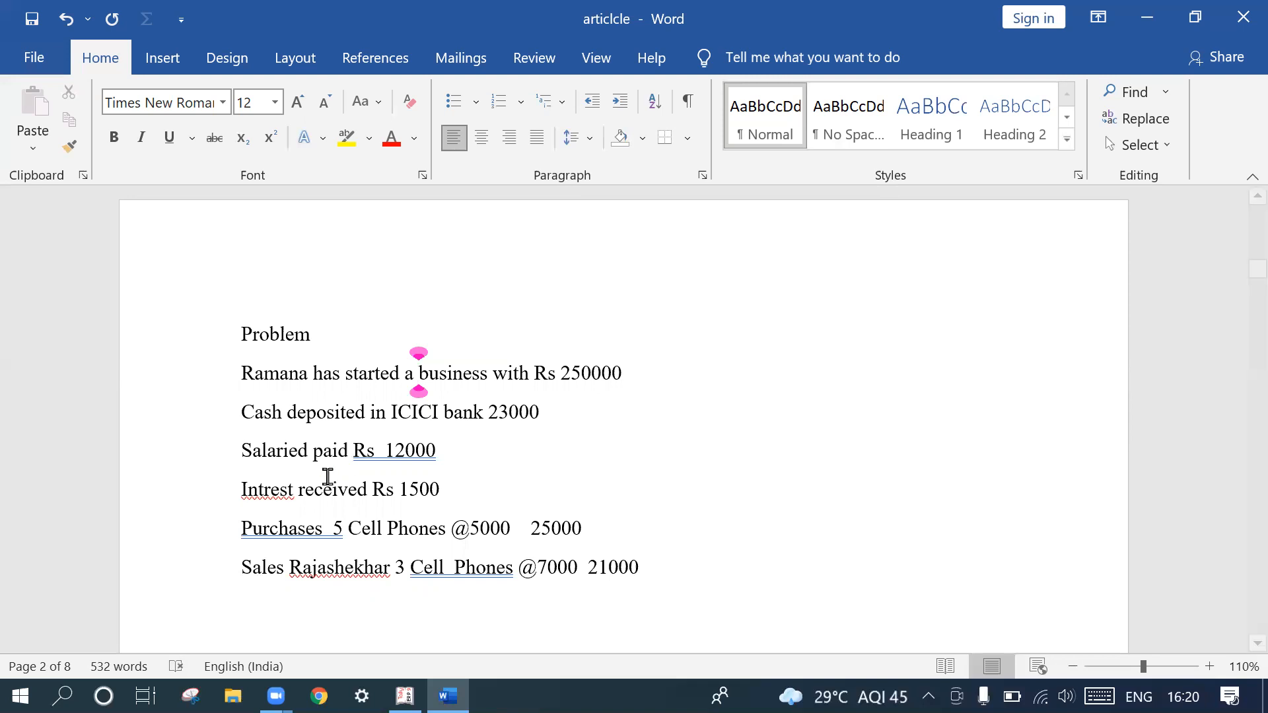
click(308, 451)
key(BackSpace)
text(s)
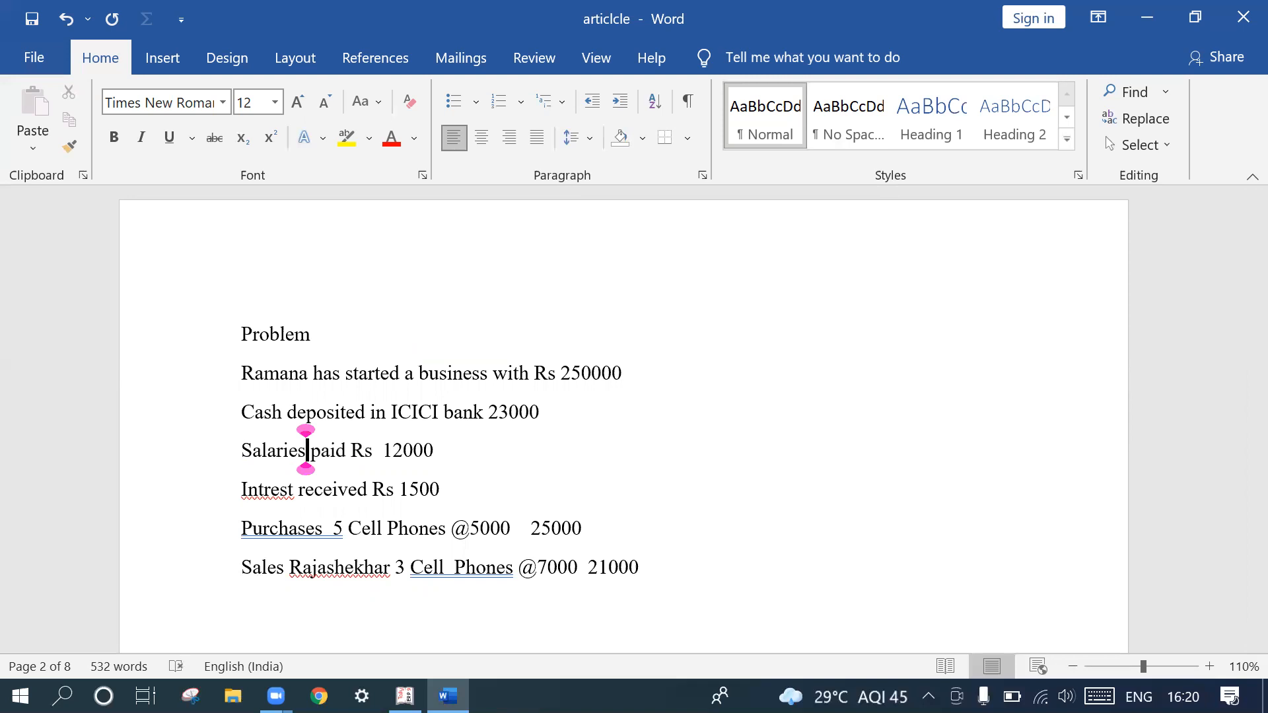
- Insert "to" between "Sales" and the customer's name in the last transaction line
scroll(305, 450, down, 1)
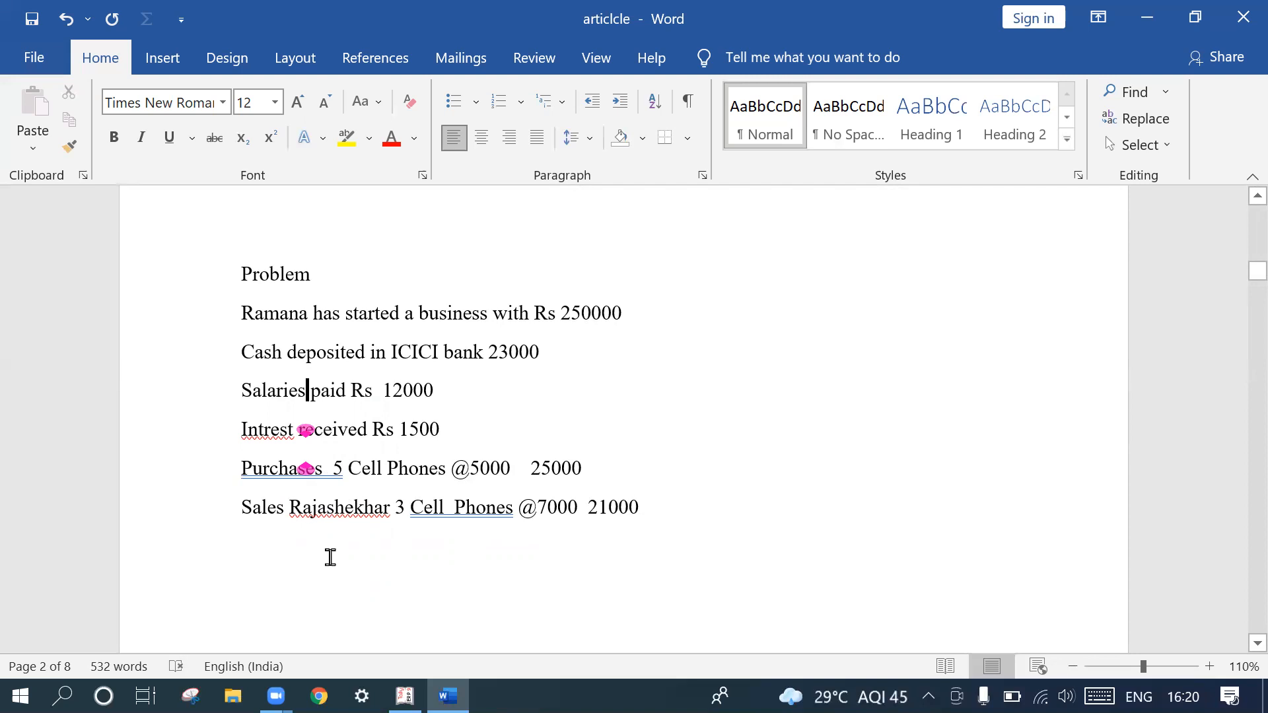
click(289, 507)
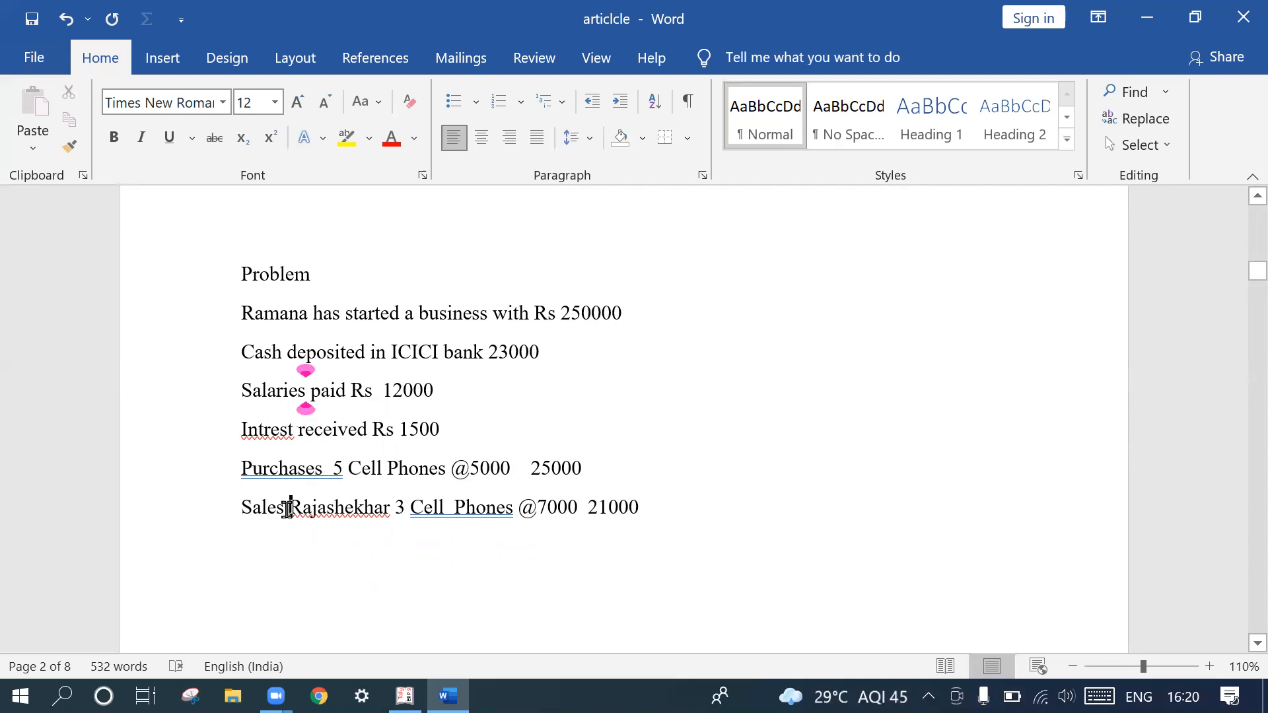
text(to)
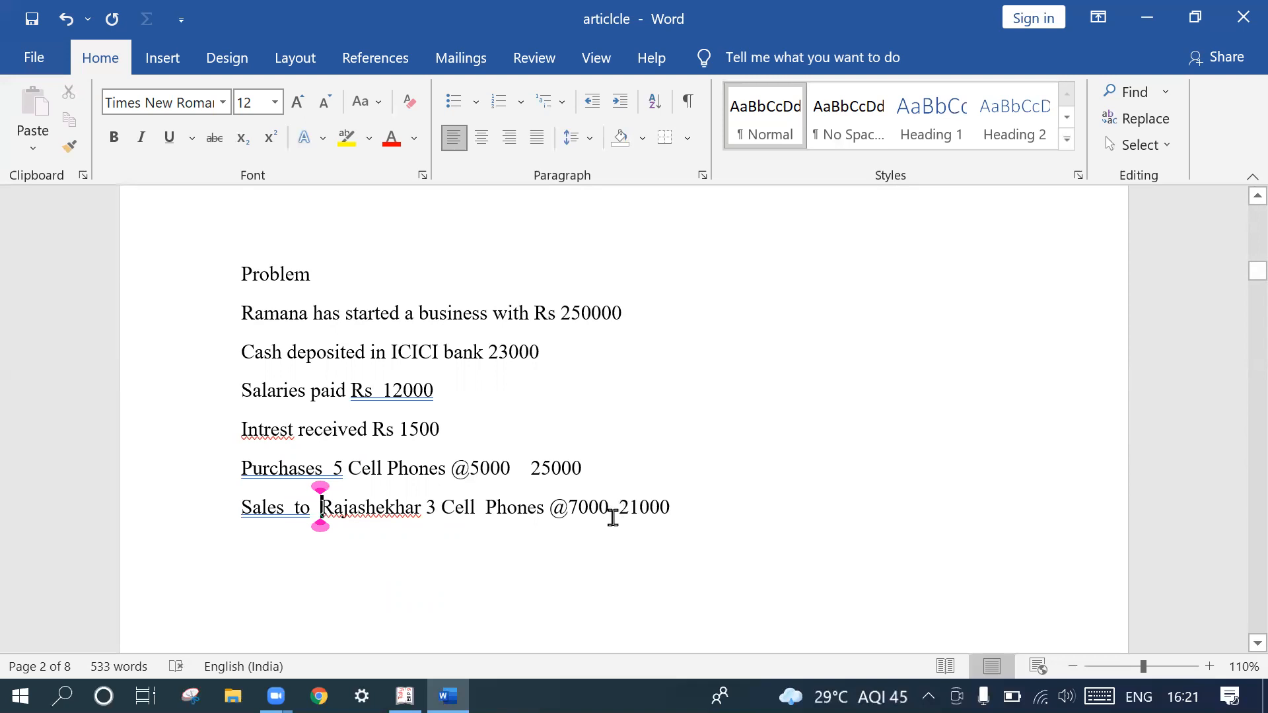
scroll(620, 392, up, 1)
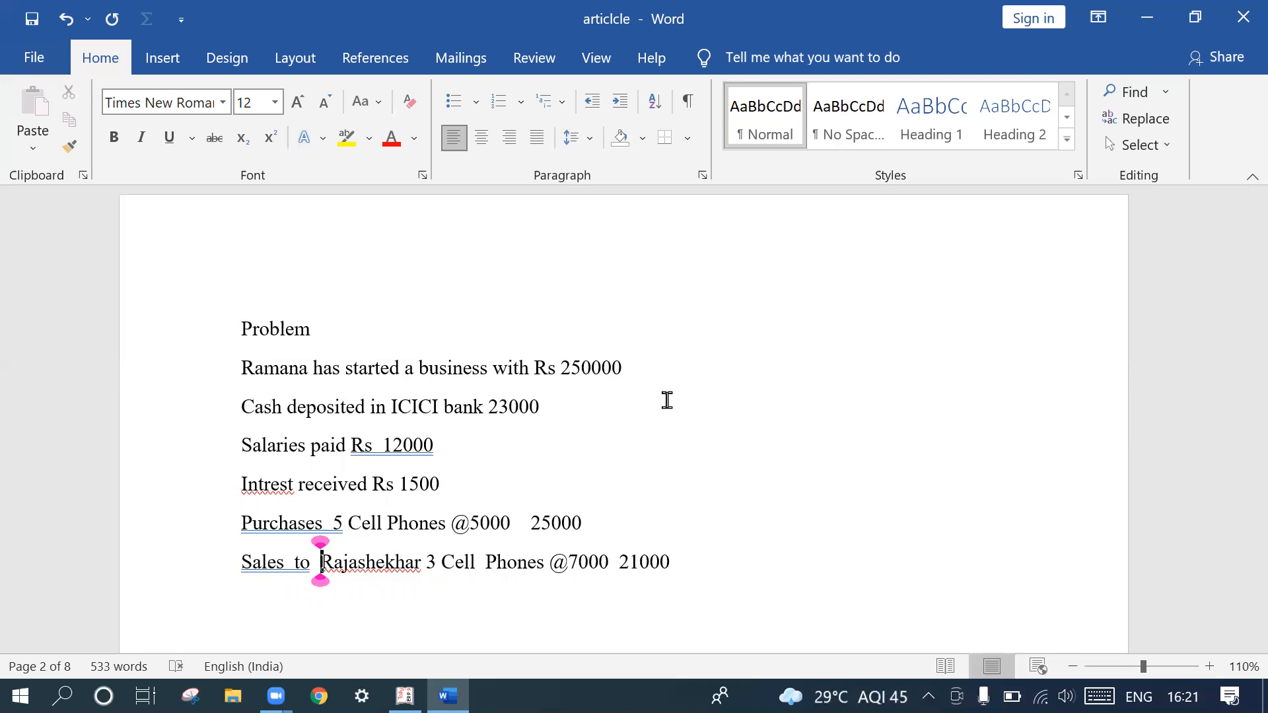
scroll(667, 400, down, 1)
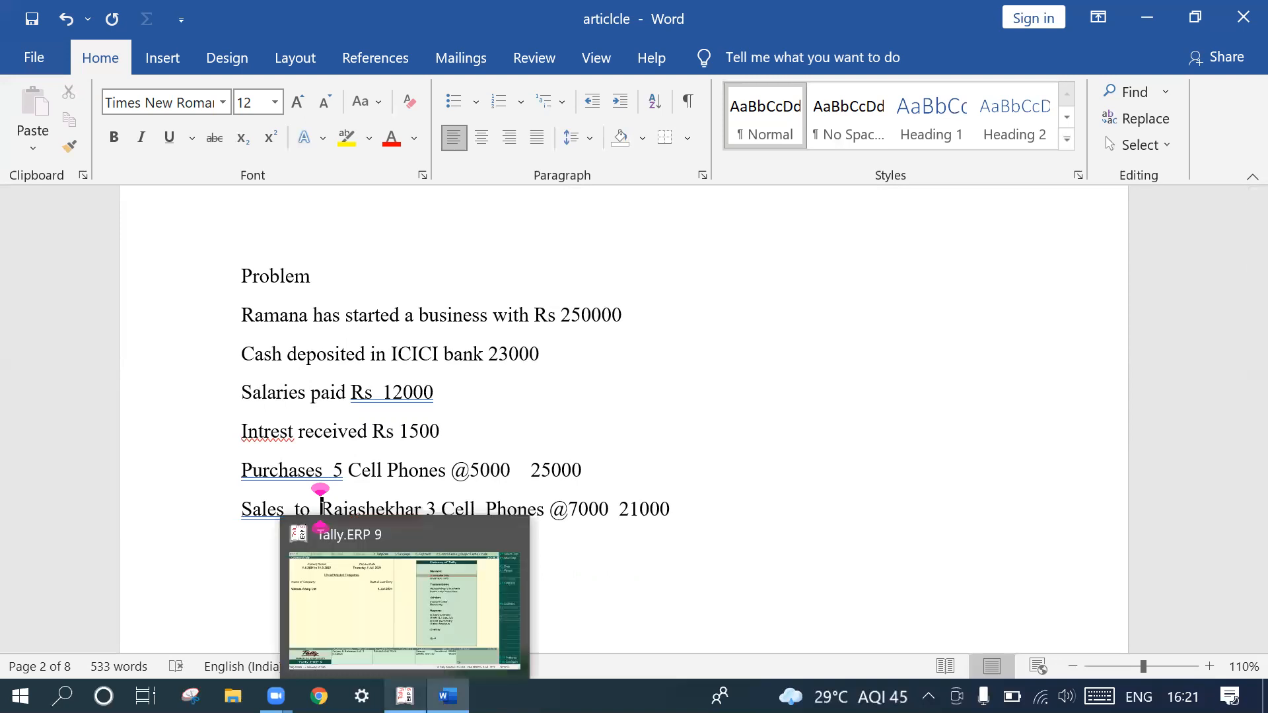
- Switch to Tally.ERP 9 and open the creation form for a new company
click(404, 695)
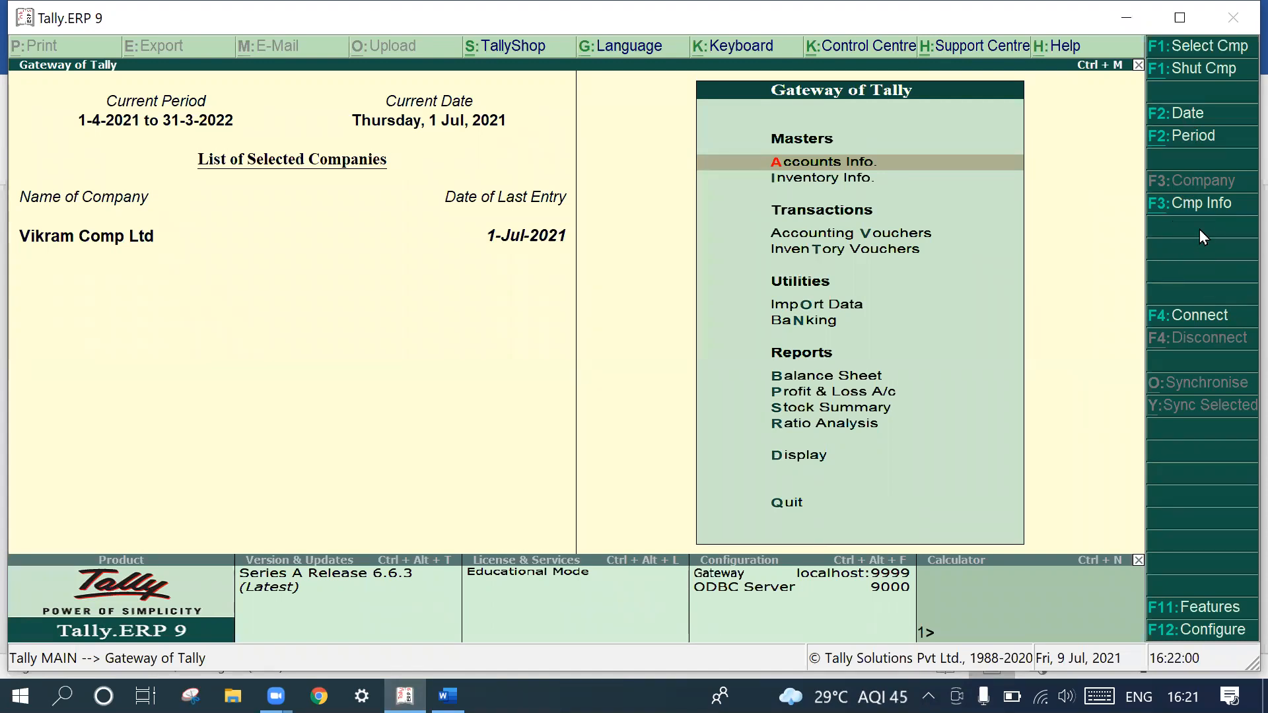
click(1200, 204)
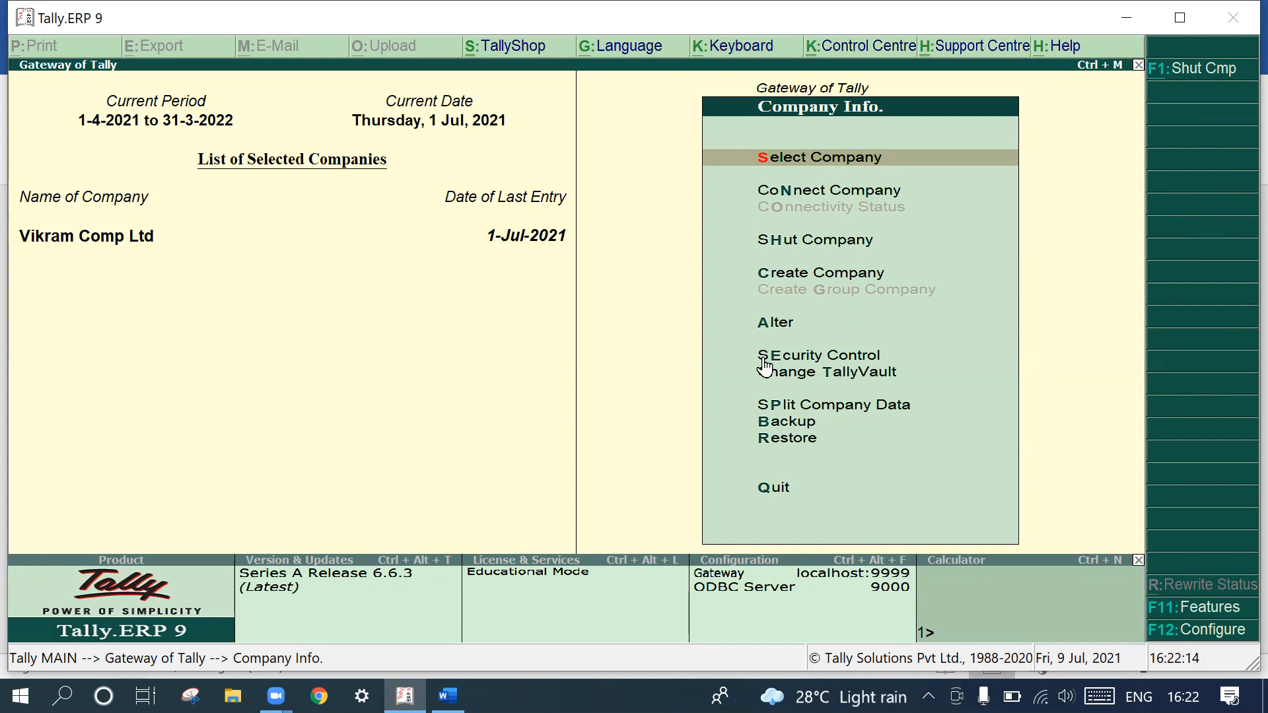
click(834, 271)
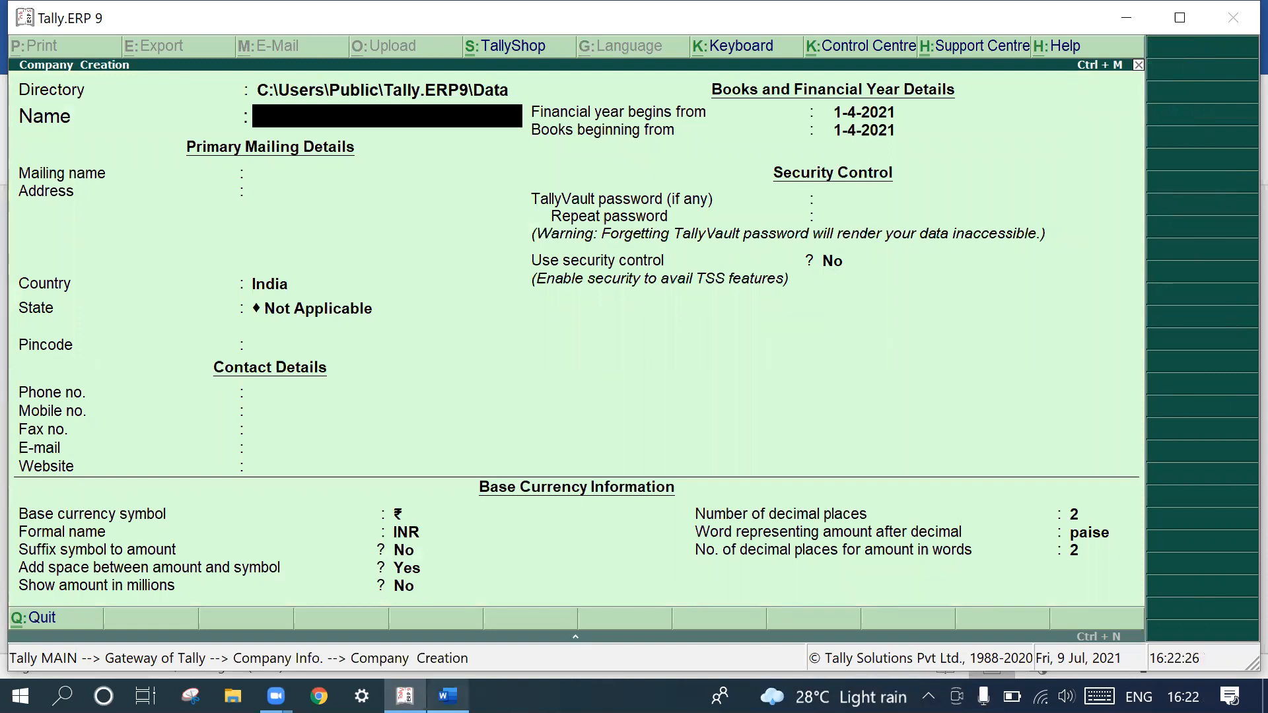
click(447, 696)
click(448, 696)
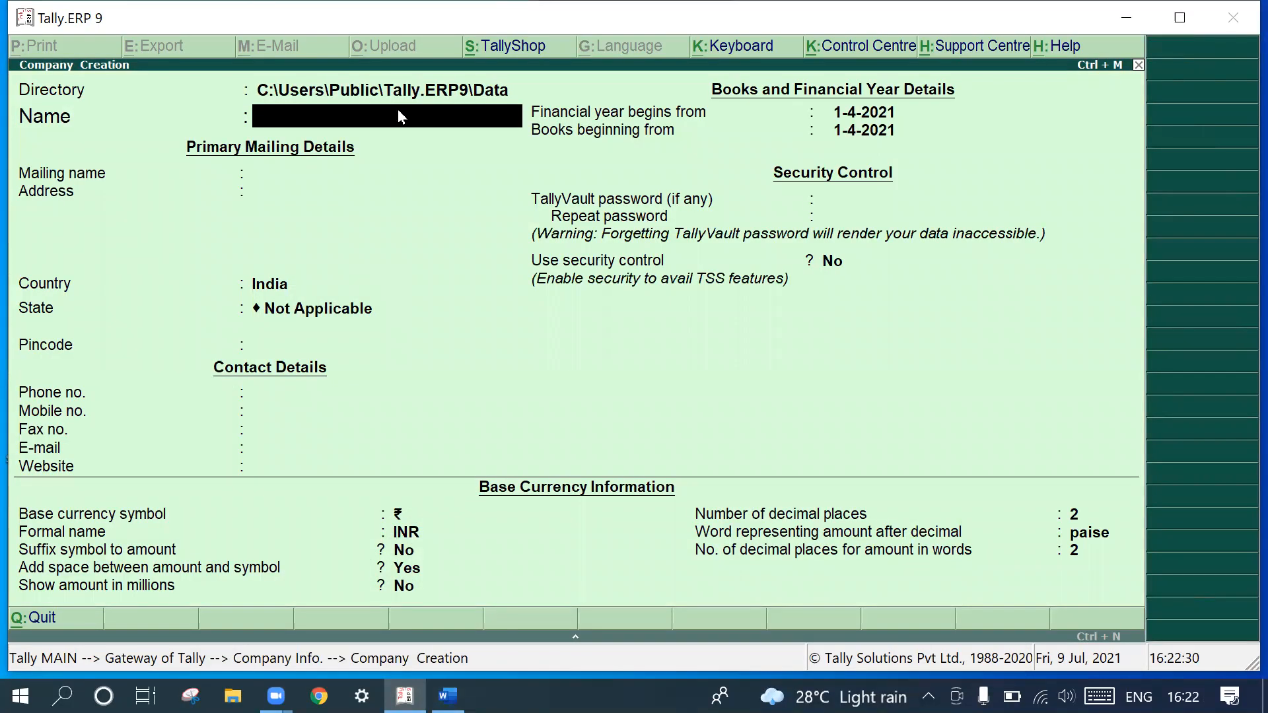
key(BackSpace)
text(R)
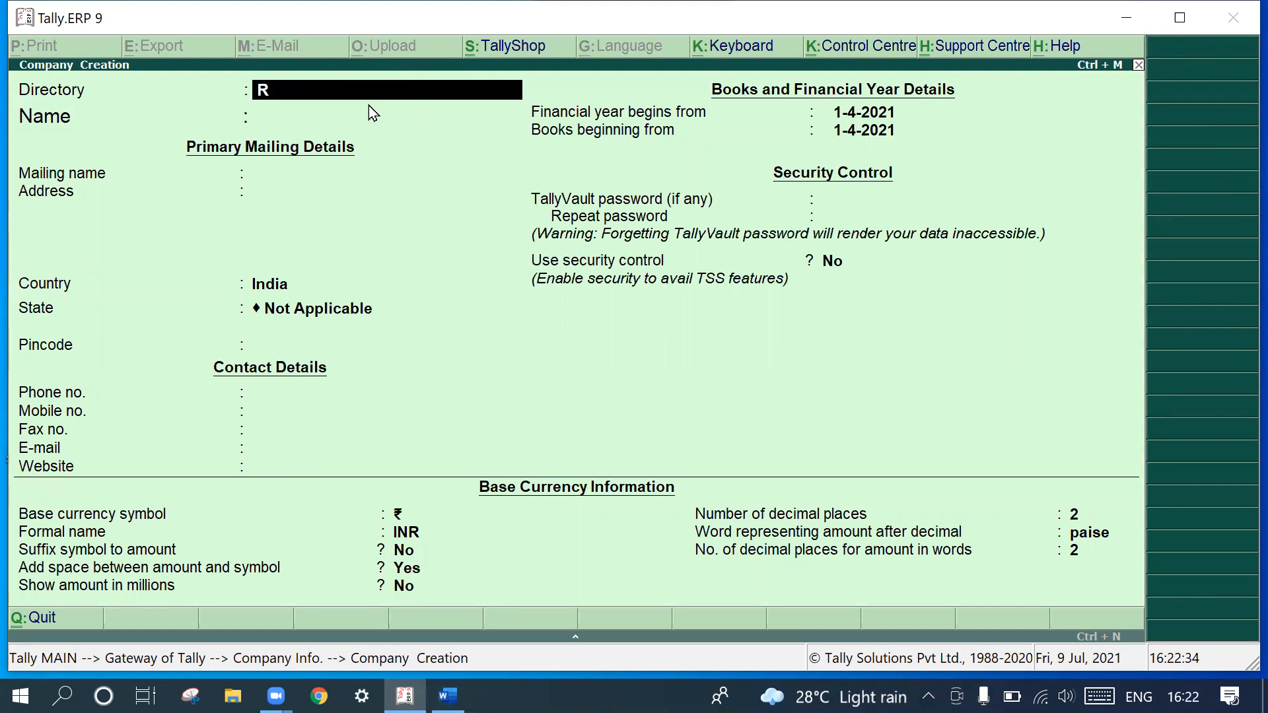
text(am)
text(na)
key(BackSpace)
key(BackSpace)
text(ana and)
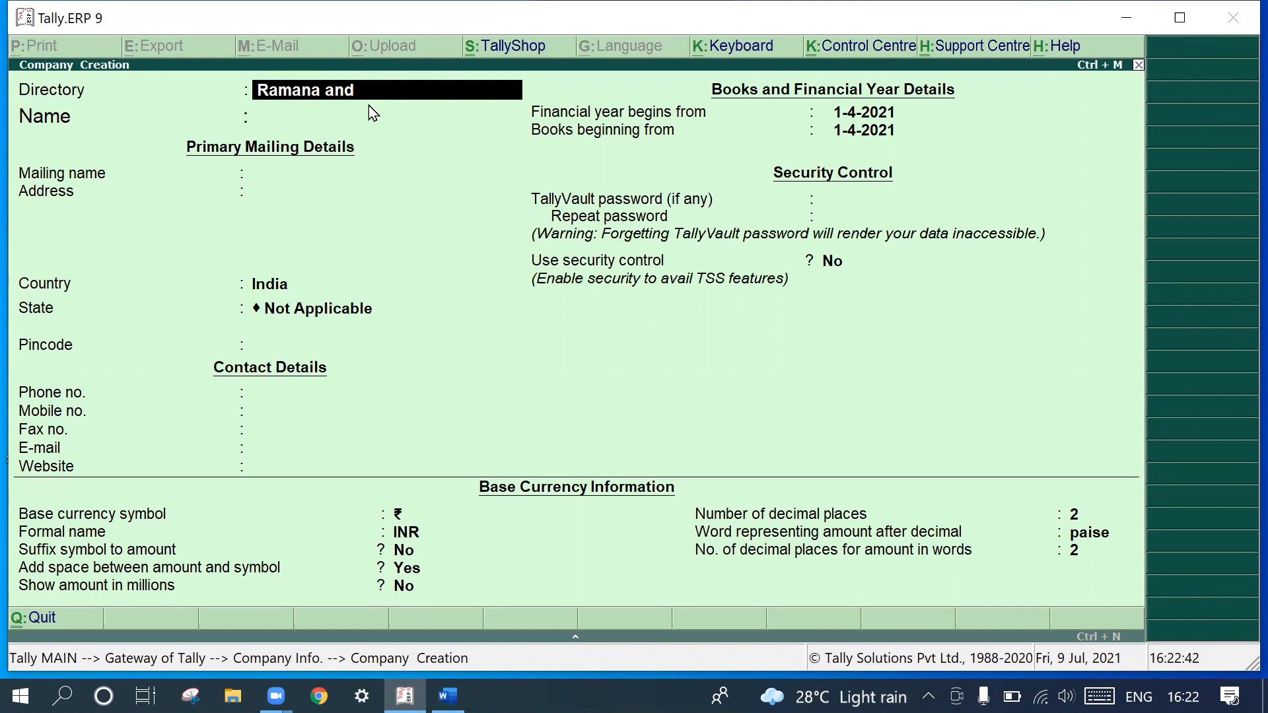
text( c)
key(BackSpace)
key(BackSpace)
key(Return)
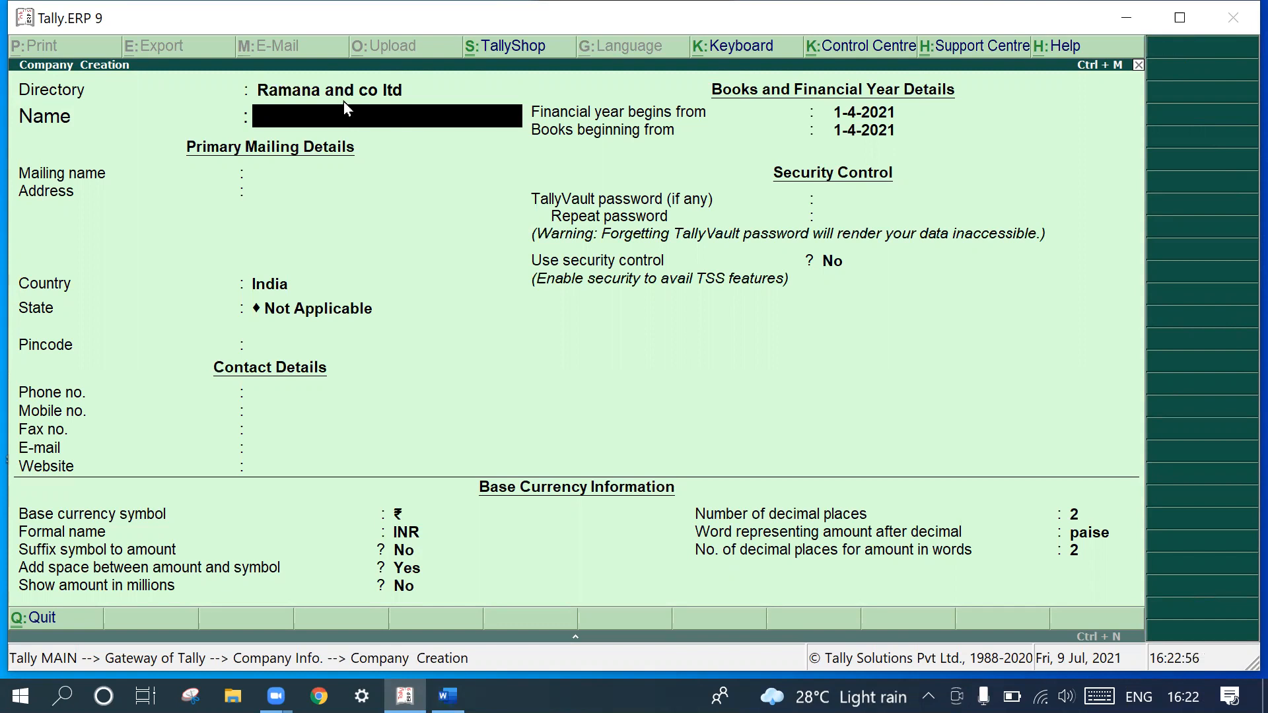
key(BackSpace)
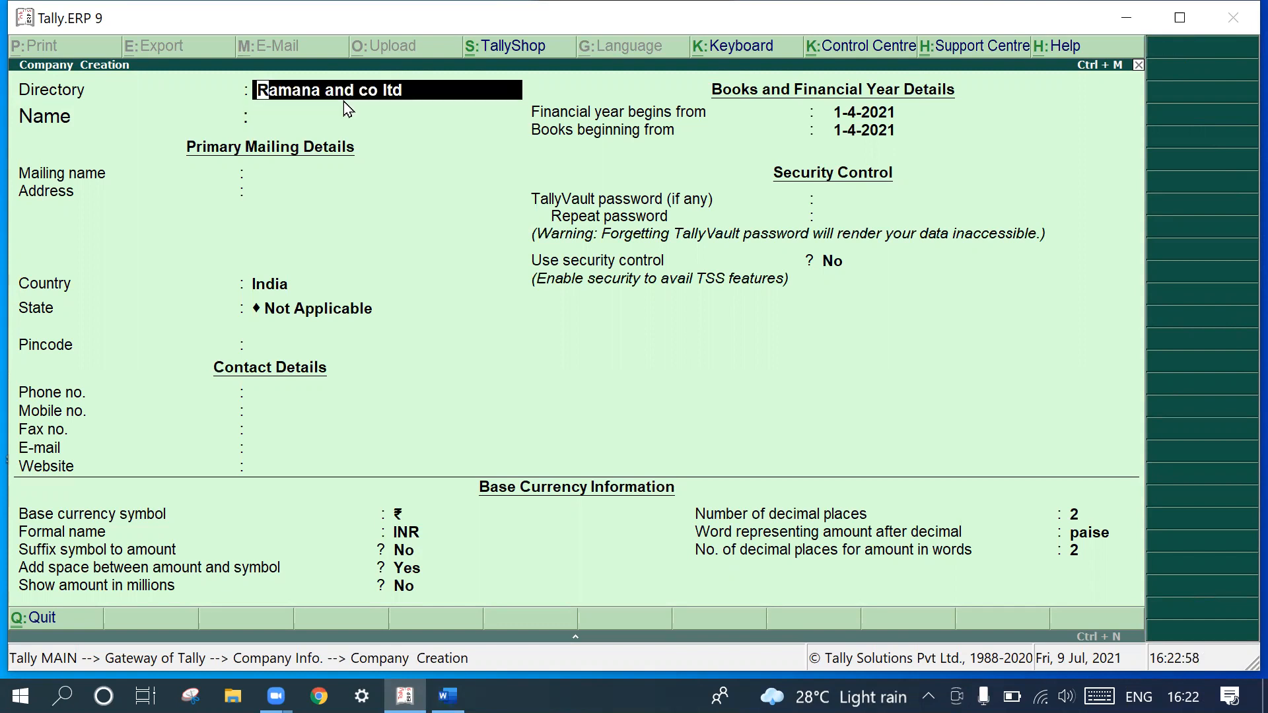
key(Return)
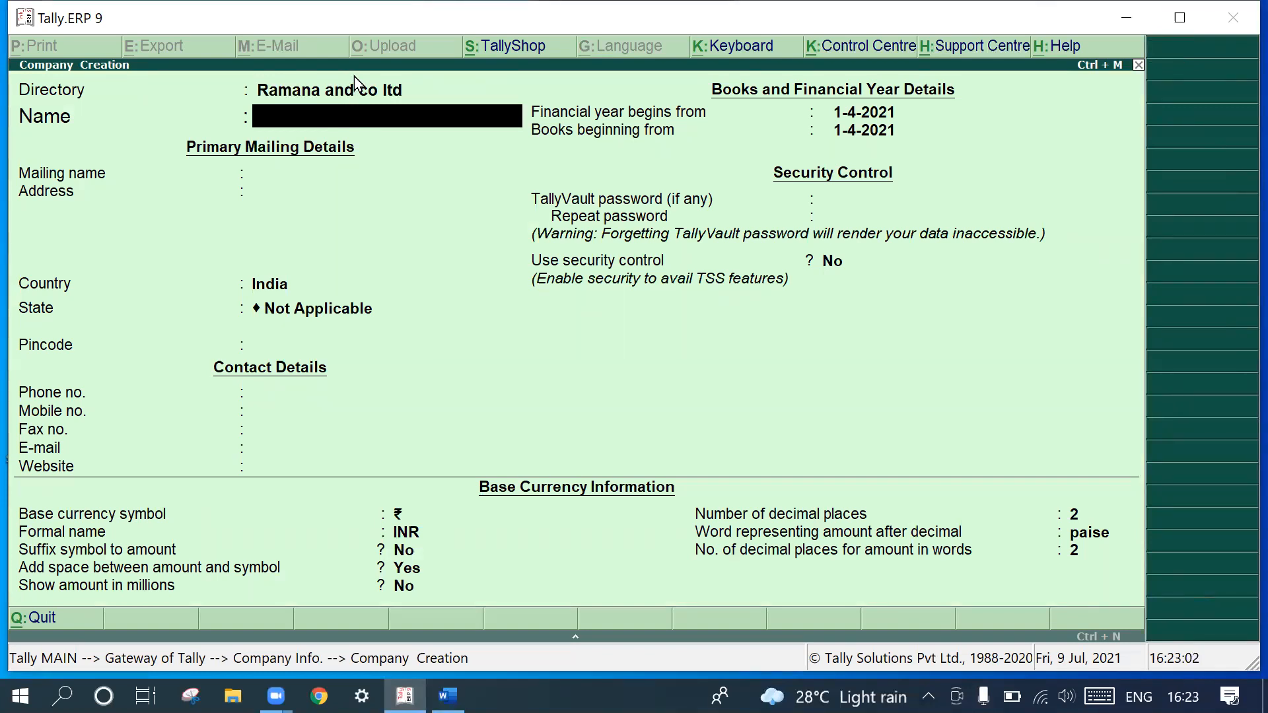
- Set the new company's data directory to "Ramana and co ltd"
click(358, 96)
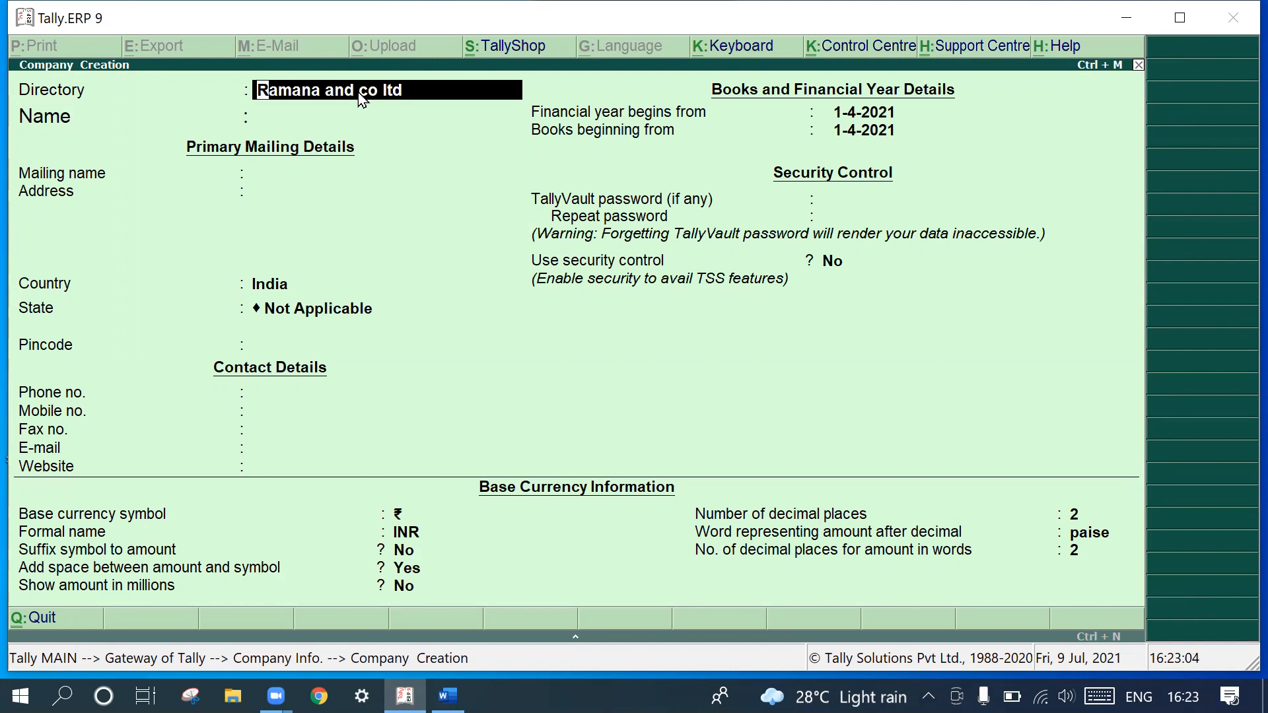
text(Ramna)
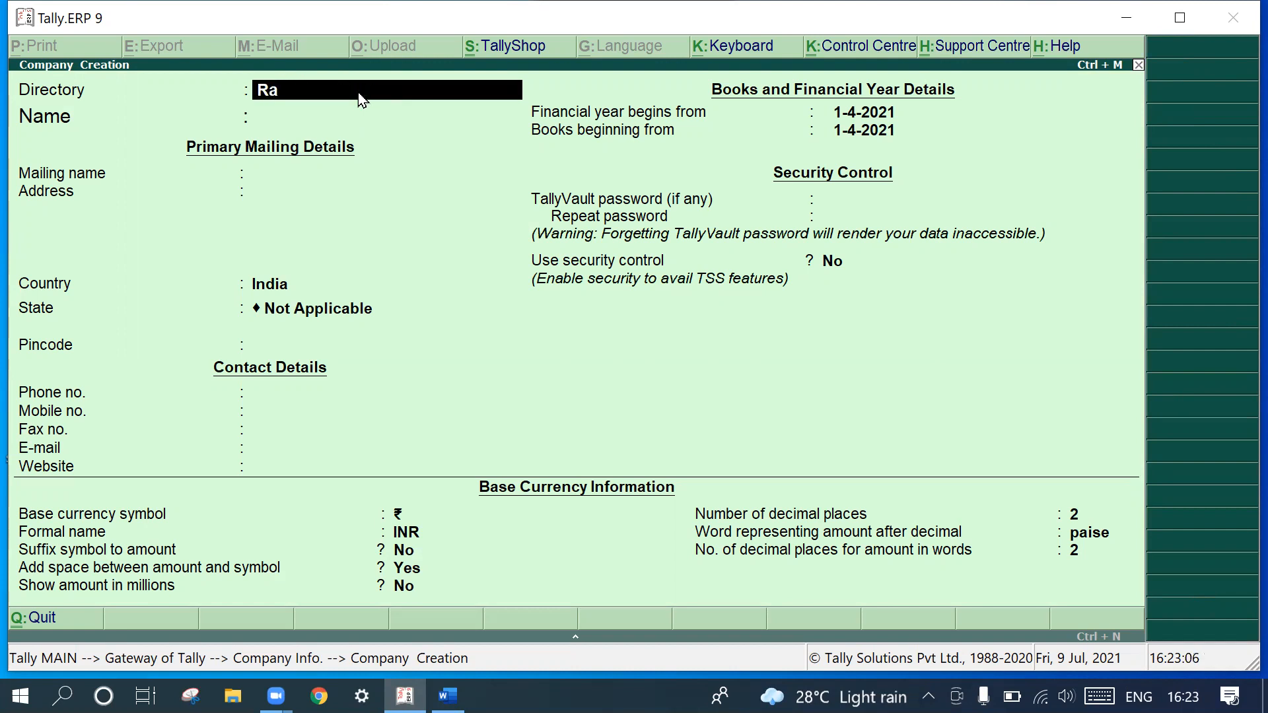
key(BackSpace)
key(BackSpace)
text(ama)
text( a)
key(BackSpace)
key(BackSpace)
key(BackSpace)
key(BackSpace)
text(na anc)
key(BackSpace)
text(d co ltd)
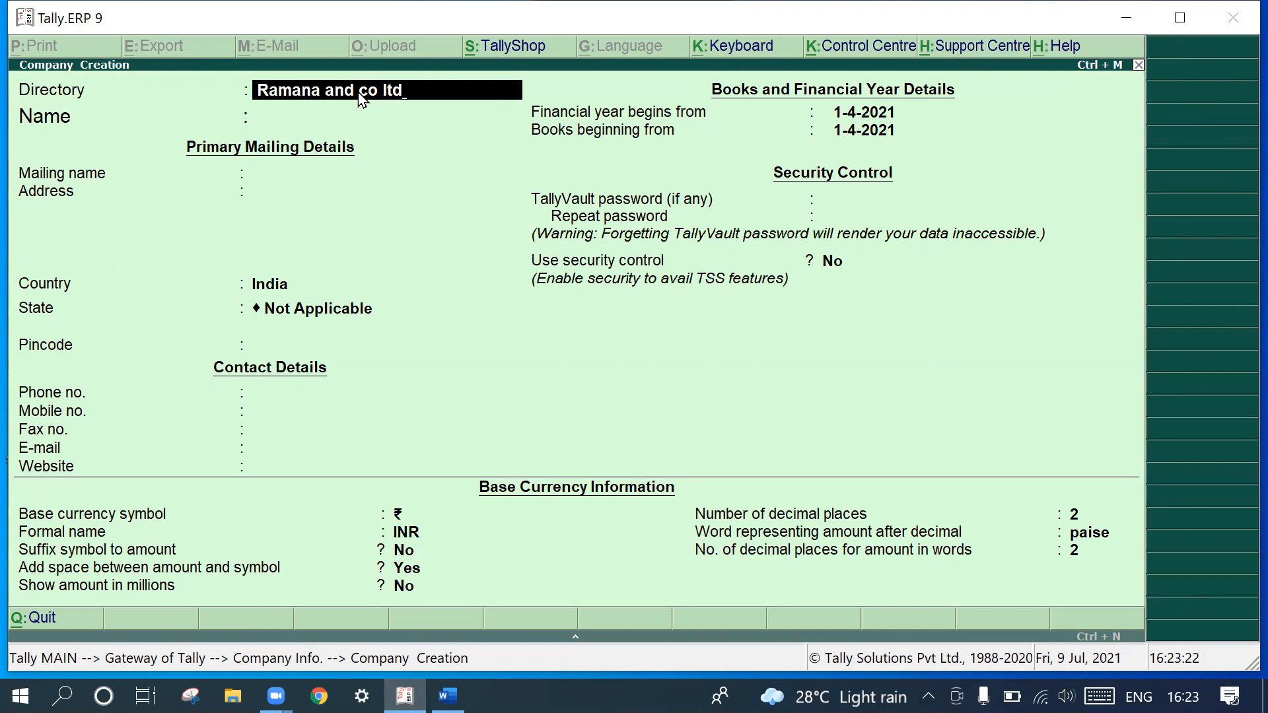
key(Return)
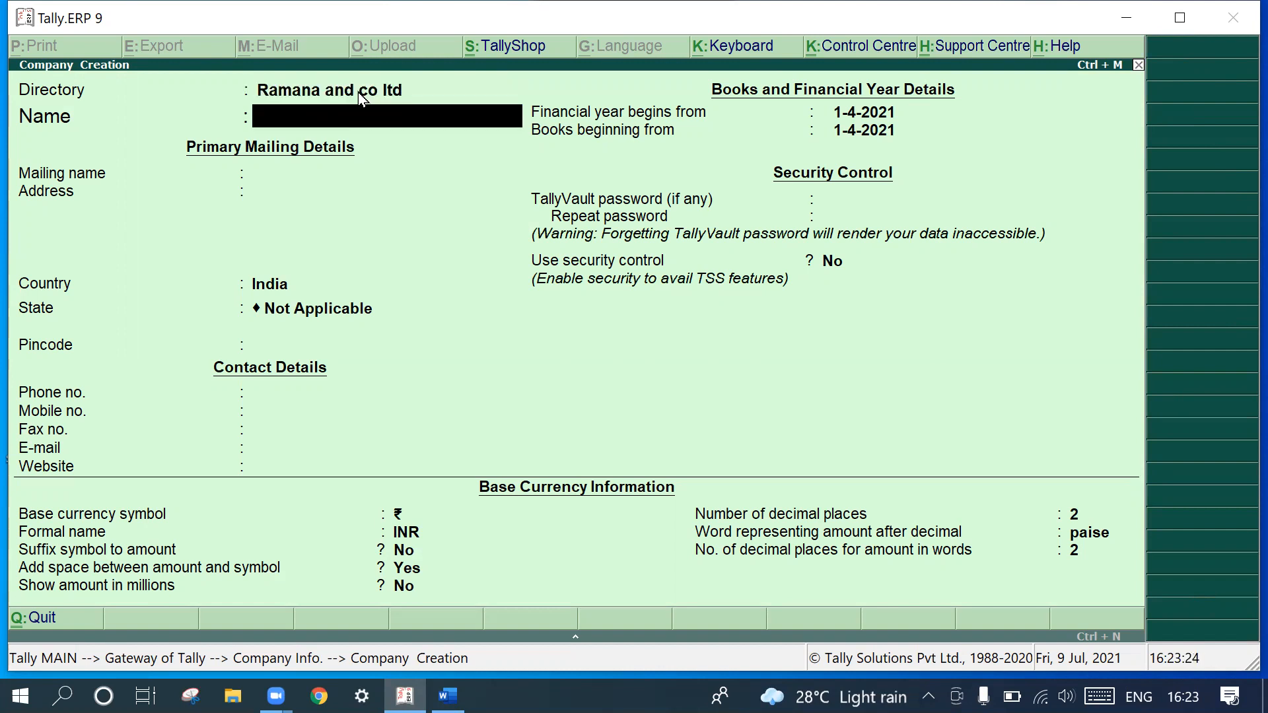
- Name the company "Rmanaa and Co" and accept the same text as its mailing name
text(R)
key(BackSpace)
key(BackSpace)
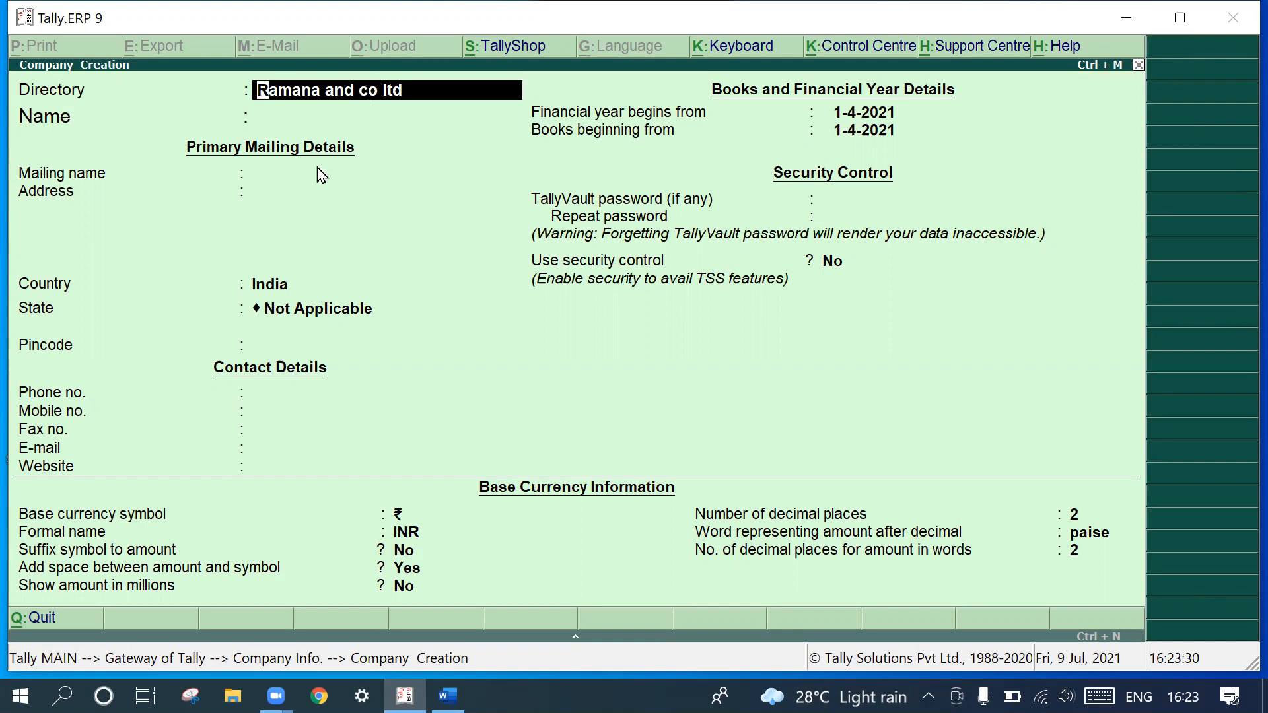
key(Return)
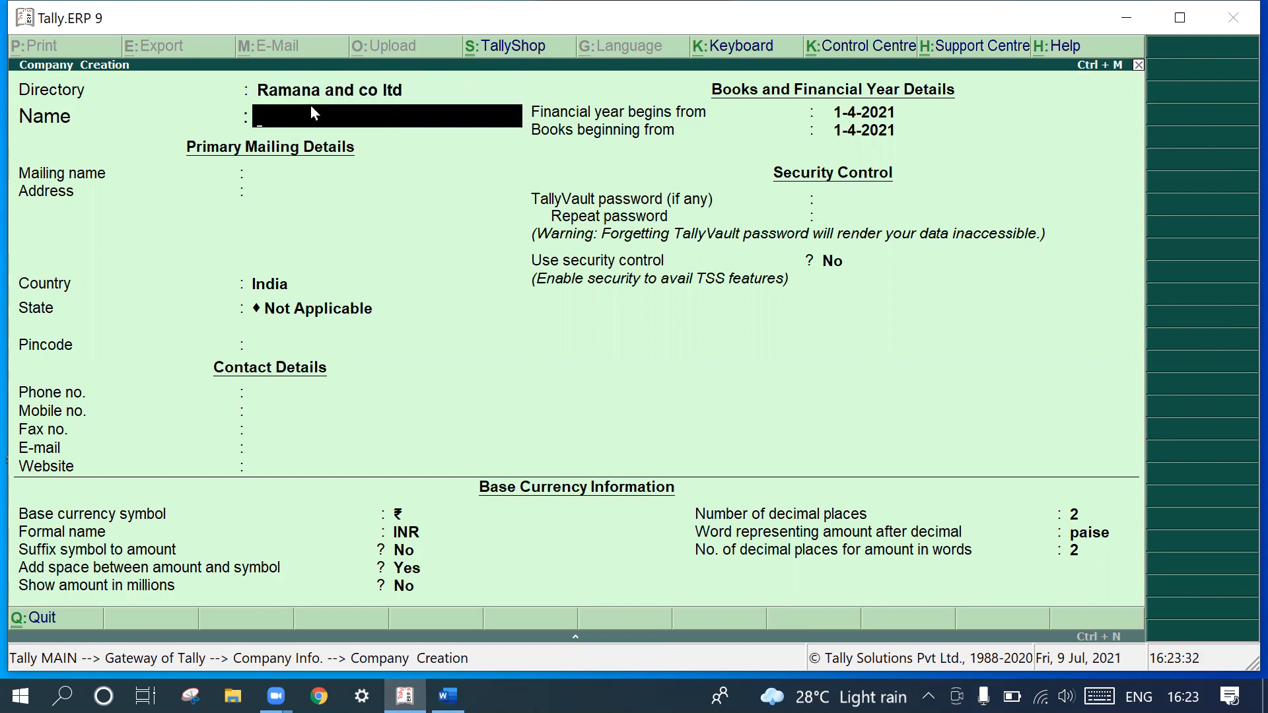
text(Rmana and Oc)
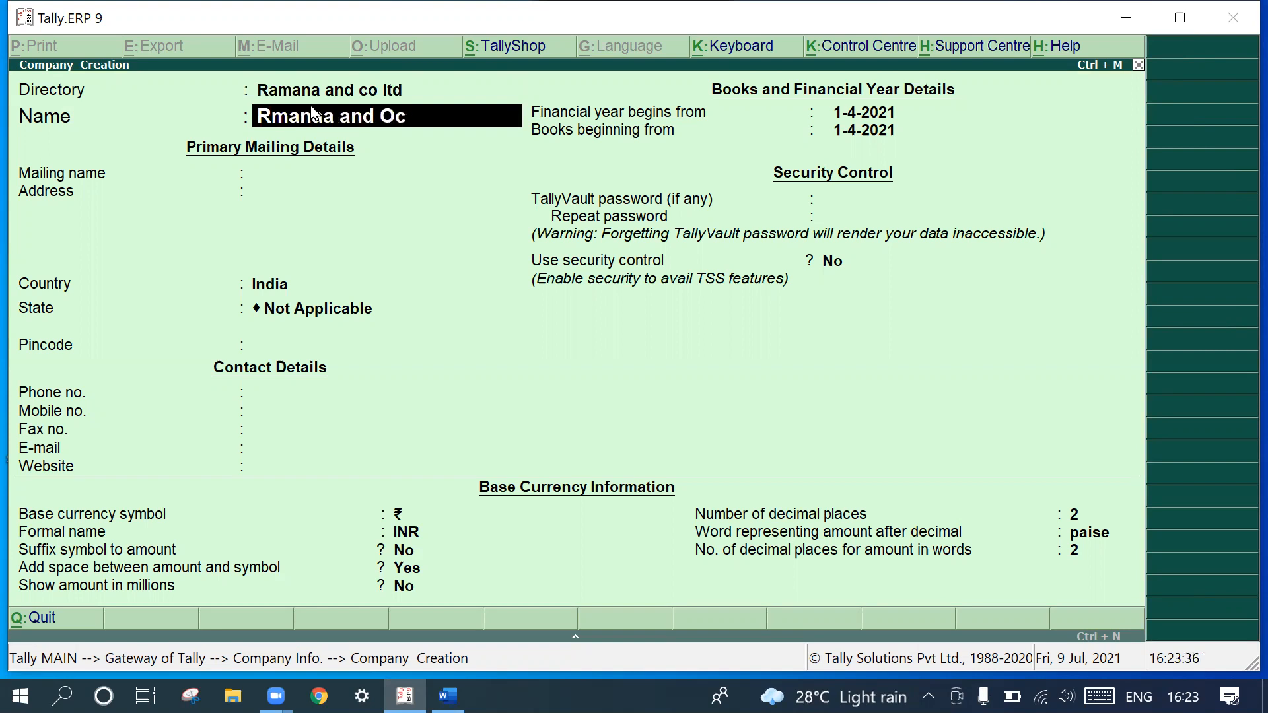
key(BackSpace)
key(BackSpace)
text(Co)
key(Return)
key(Return)
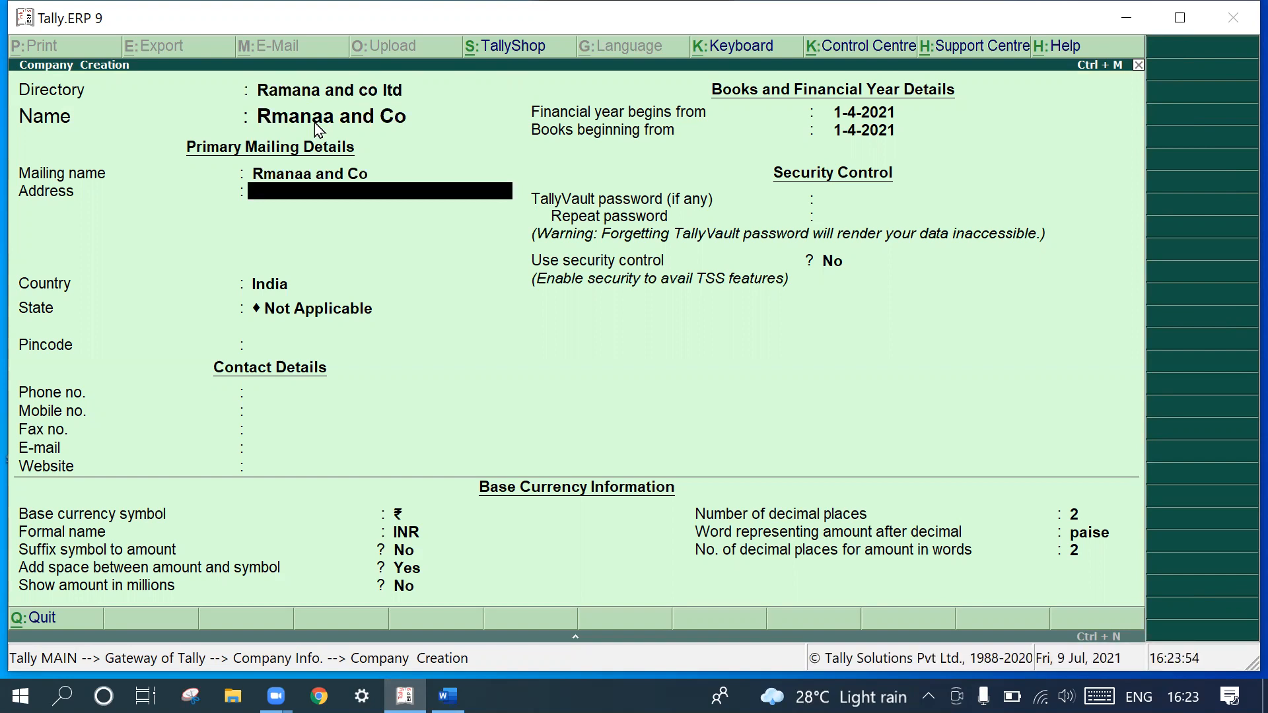
- Fill in the company's mailing address and keep India as the country
text(Near old Ps malk)
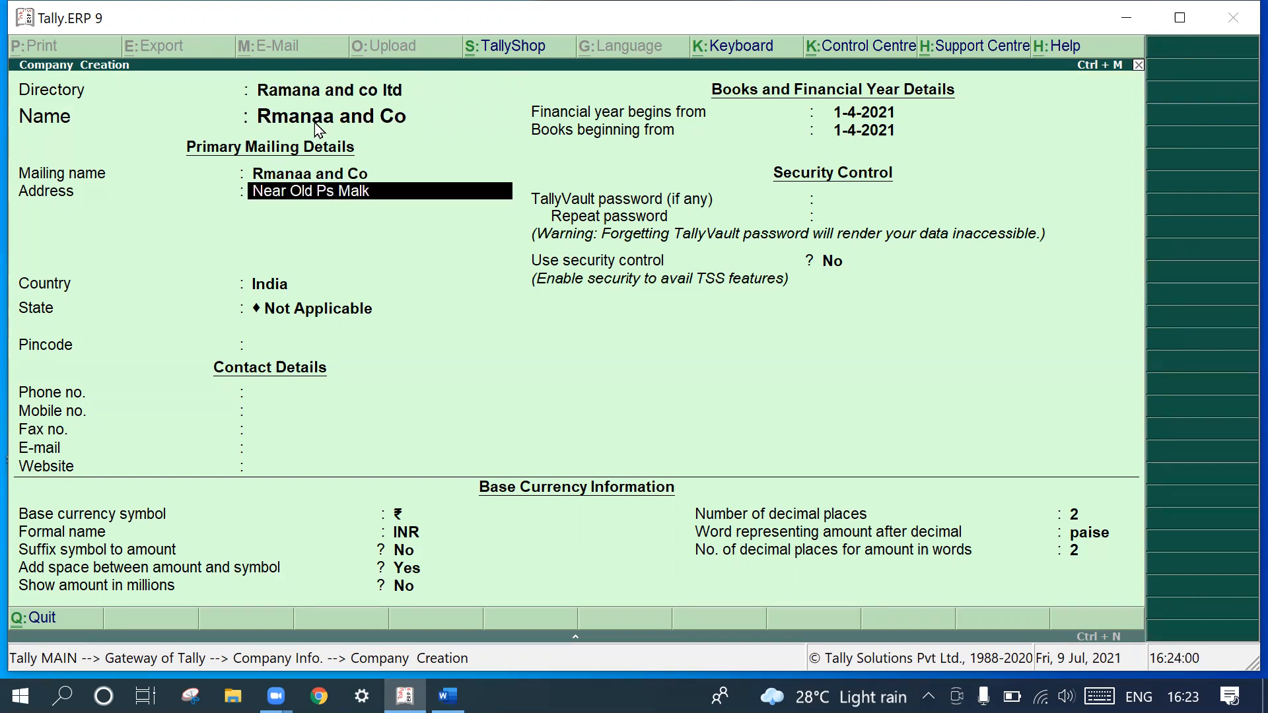
text(ajgiri)
key(Return)
key(Return)
key(Return)
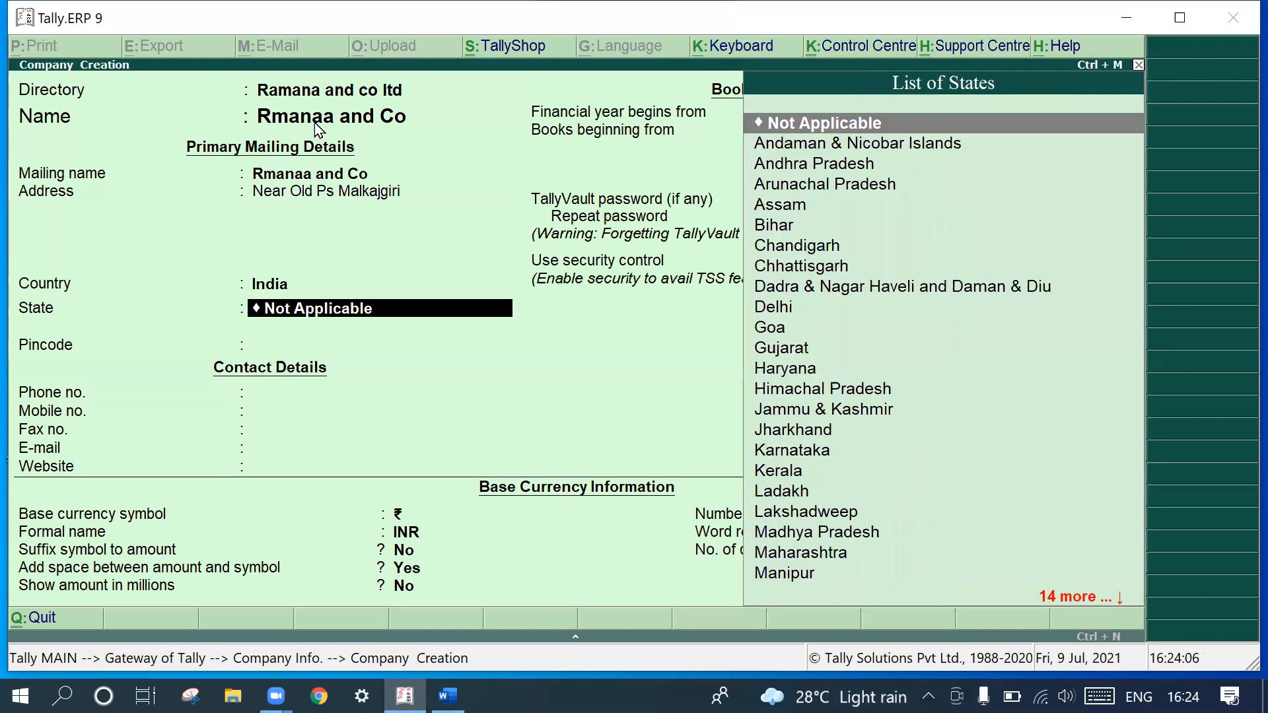
- Choose Telangana as the company's state
text(Te)
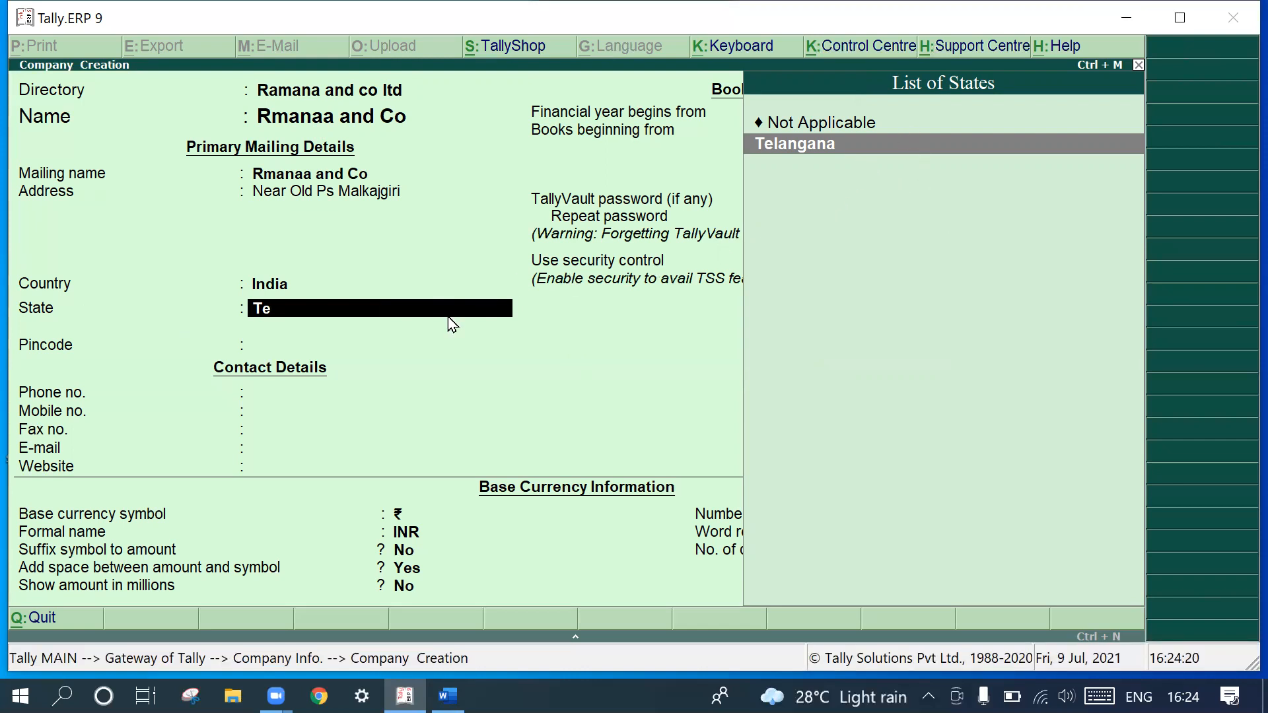
key(BackSpace)
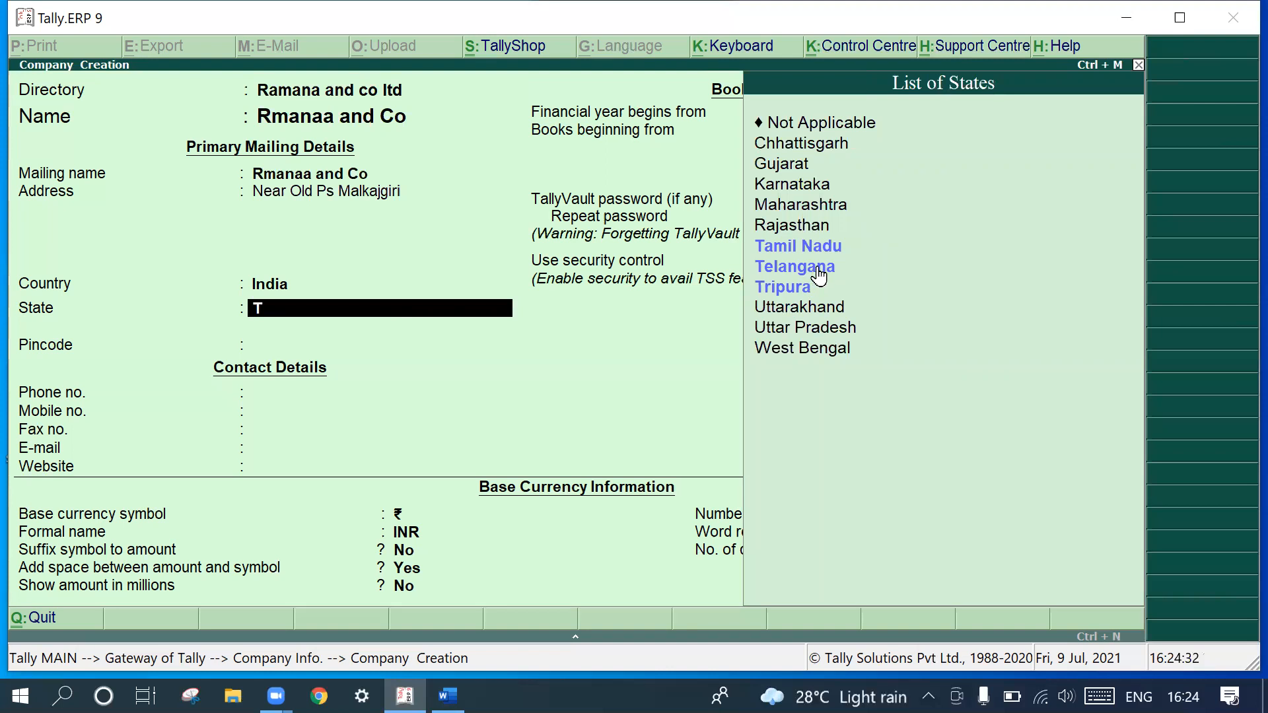
click(819, 274)
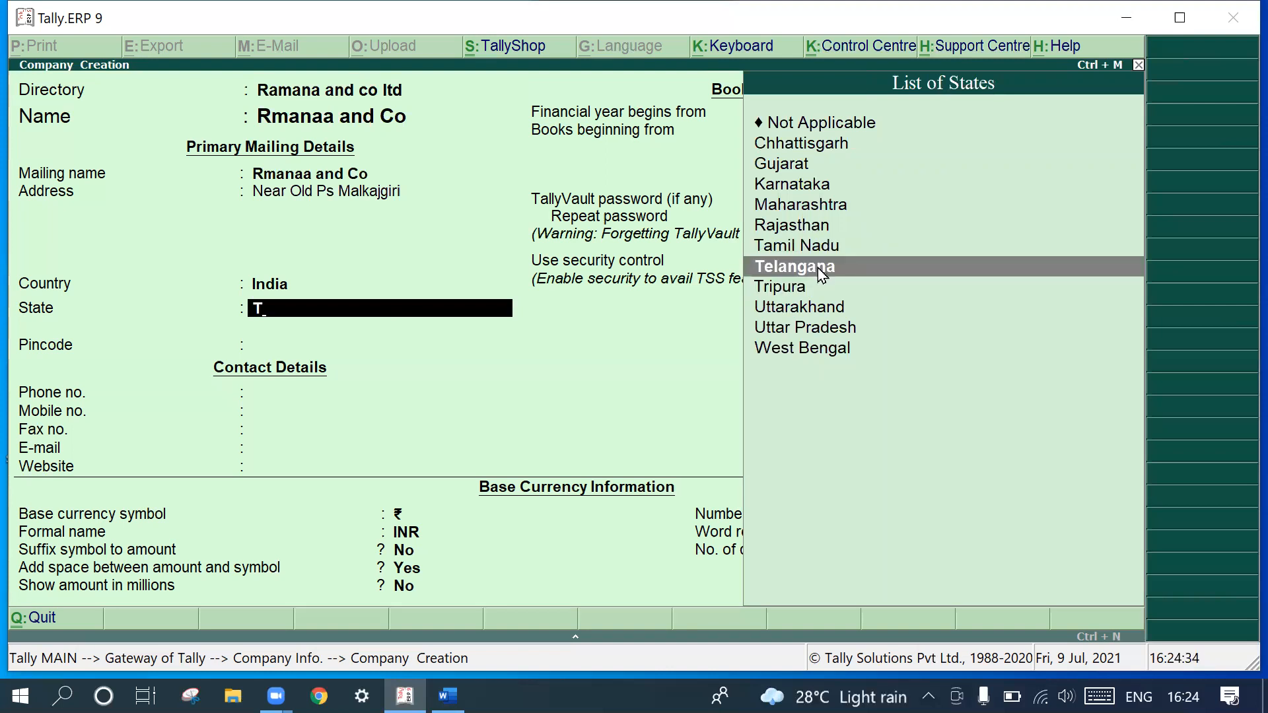
click(818, 274)
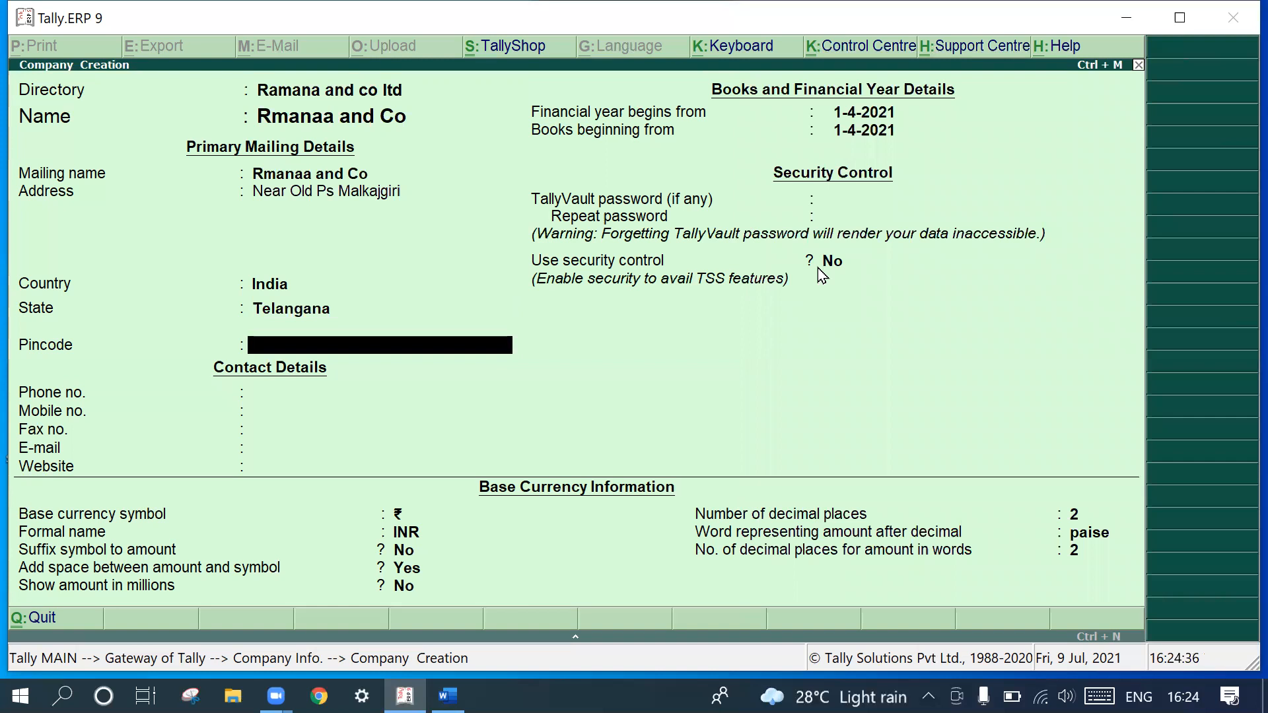
- Fill in the company's pincode, phone, mobile and fax numbers, and the e-mail
text(868686)
key(Return)
text(6788)
key(Return)
text(67)
key(Return)
text(999)
key(Return)
text(gytuuououu)
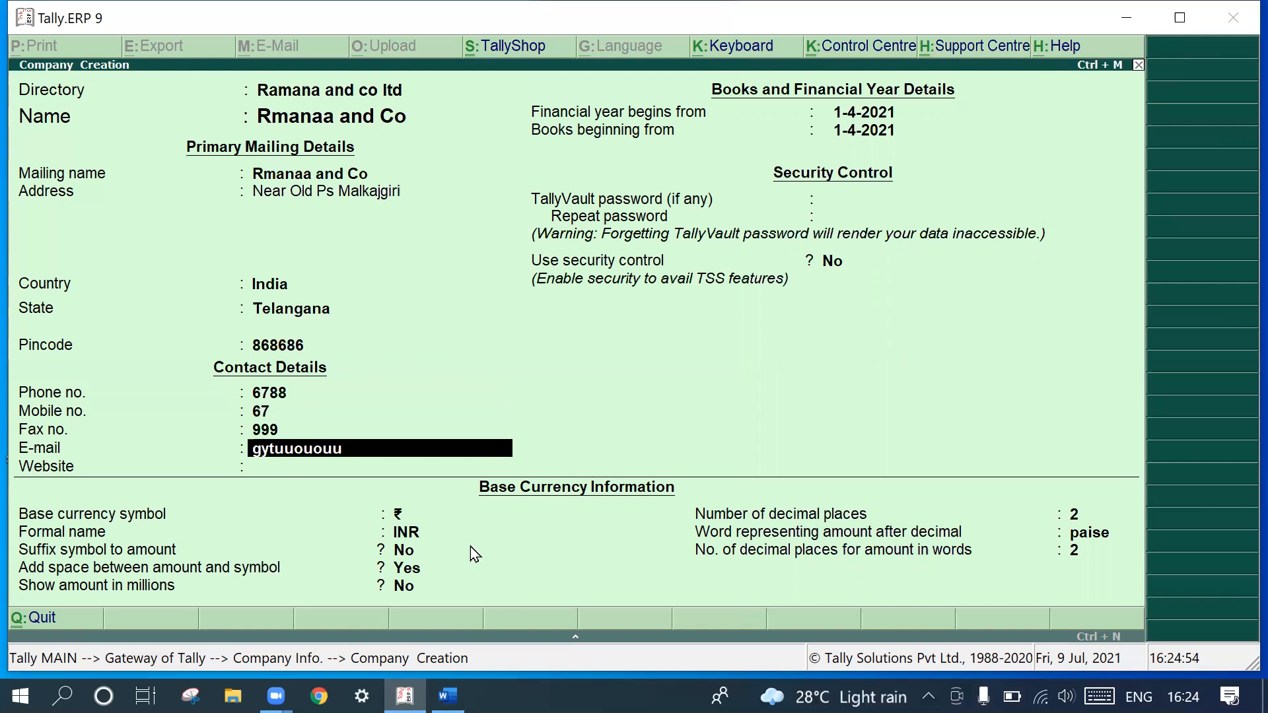
- Accept the default financial year, security and base currency settings to create the company, and switch back to the problem in Word
key(Return)
key(Return)
key(Return)
key(Return)
key(Return)
key(Return)
key(Return)
key(Return)
key(Return)
key(Return)
key(Return)
key(Return)
key(Return)
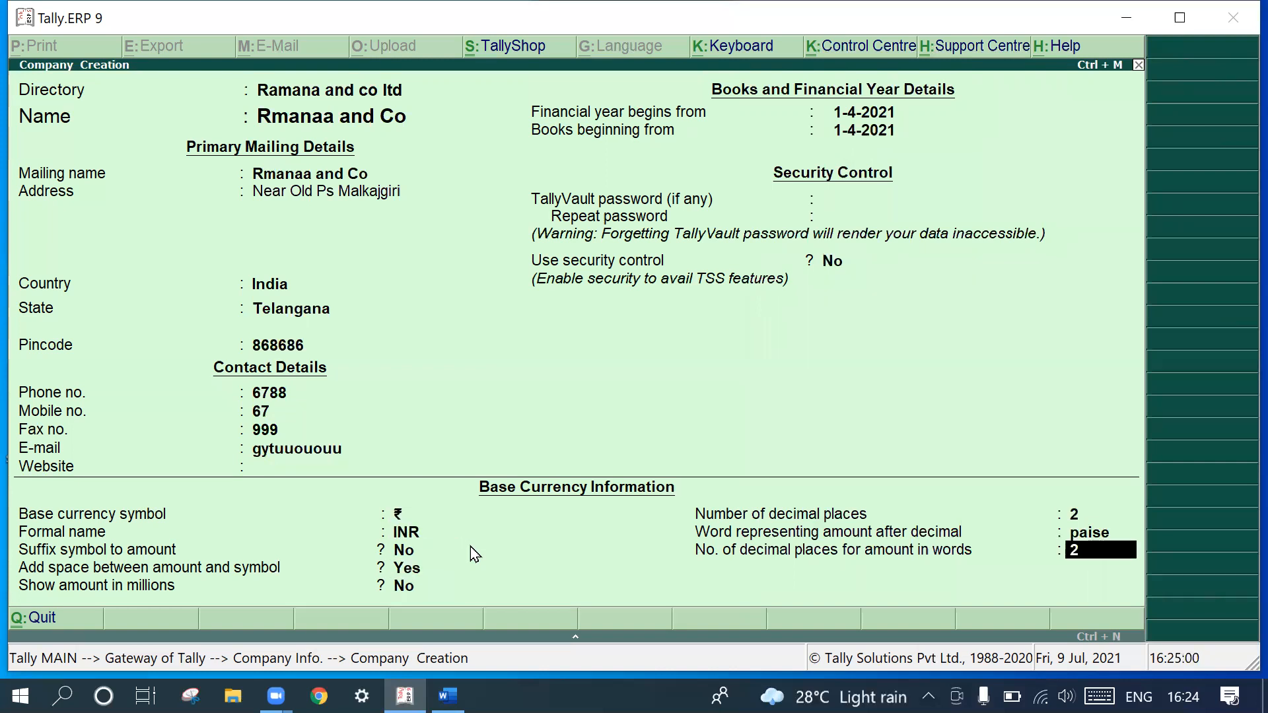
key(Return)
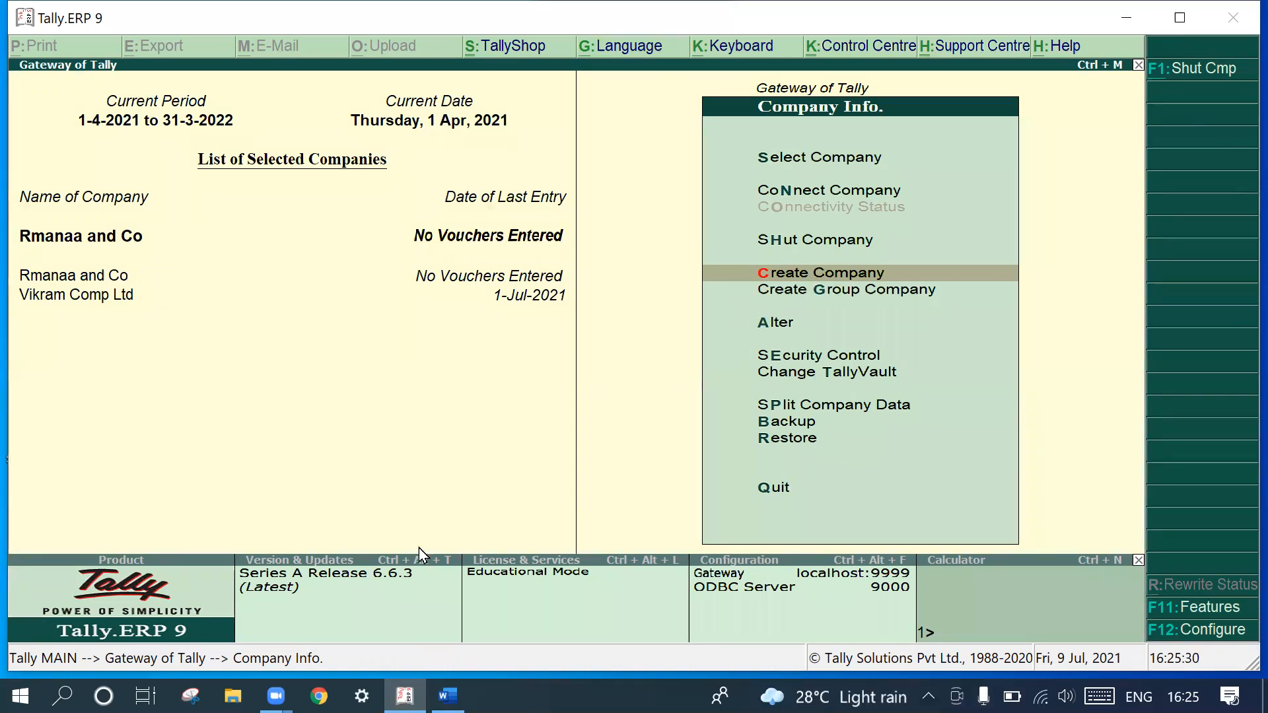
click(448, 696)
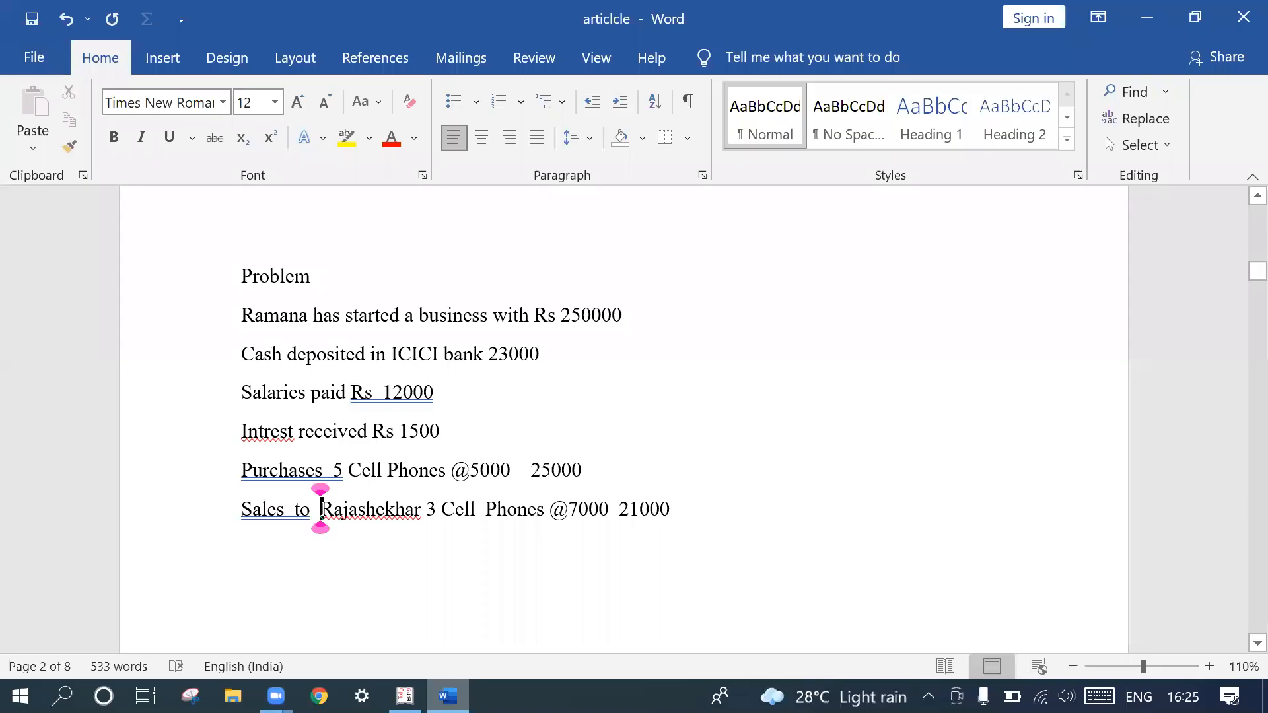
- Note the owner's name with "- Capital Account" as the ledger and group after the line about starting the business
click(631, 317)
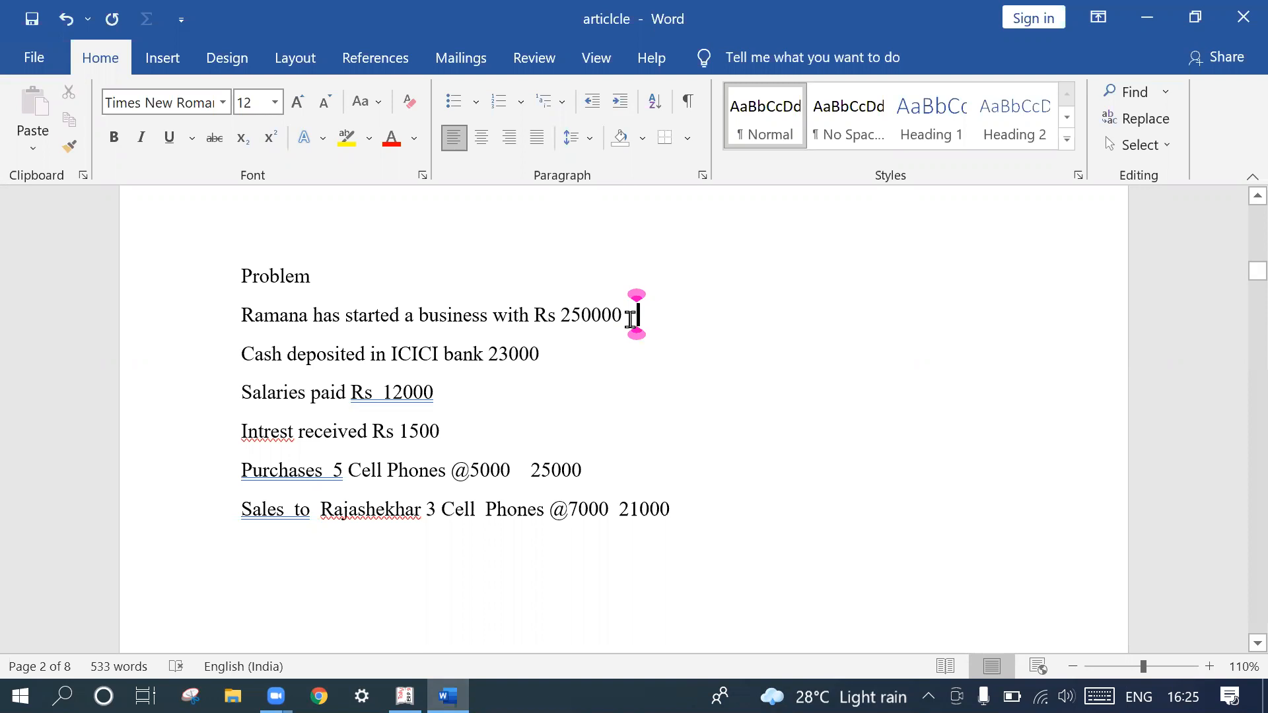
text(Ram)
text(na)
key(BackSpace)
key(BackSpace)
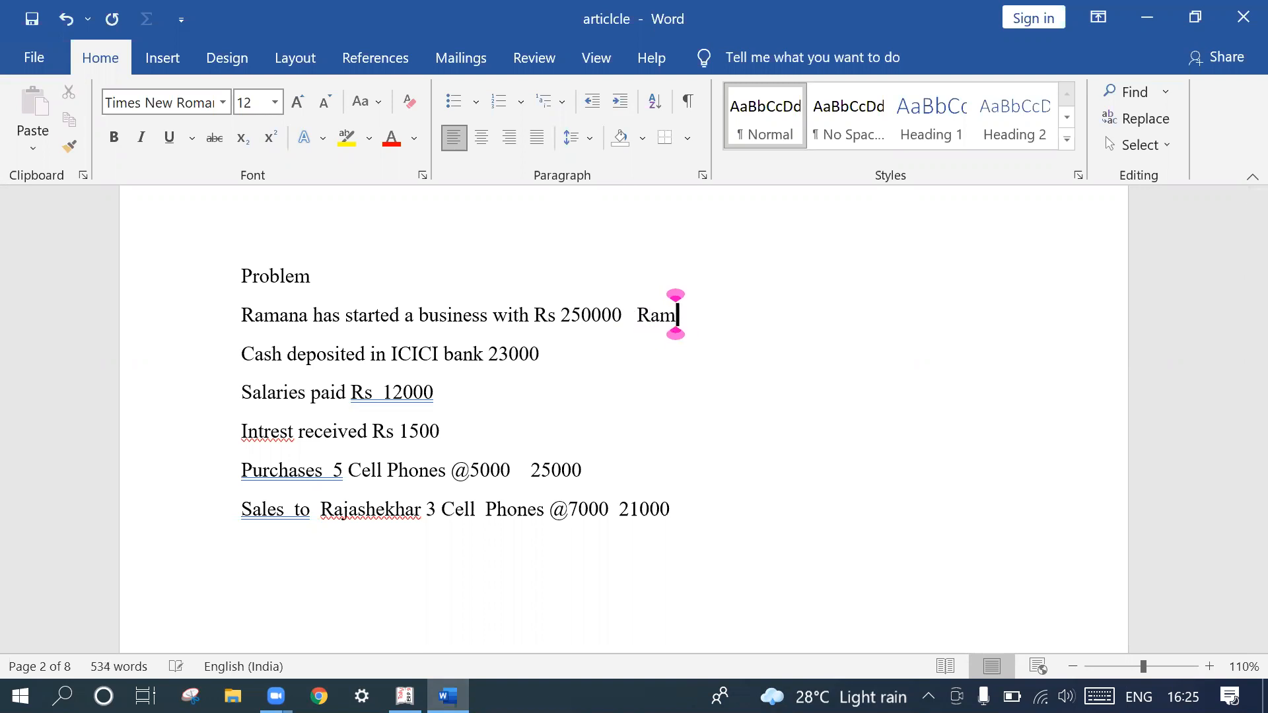
text(ana)
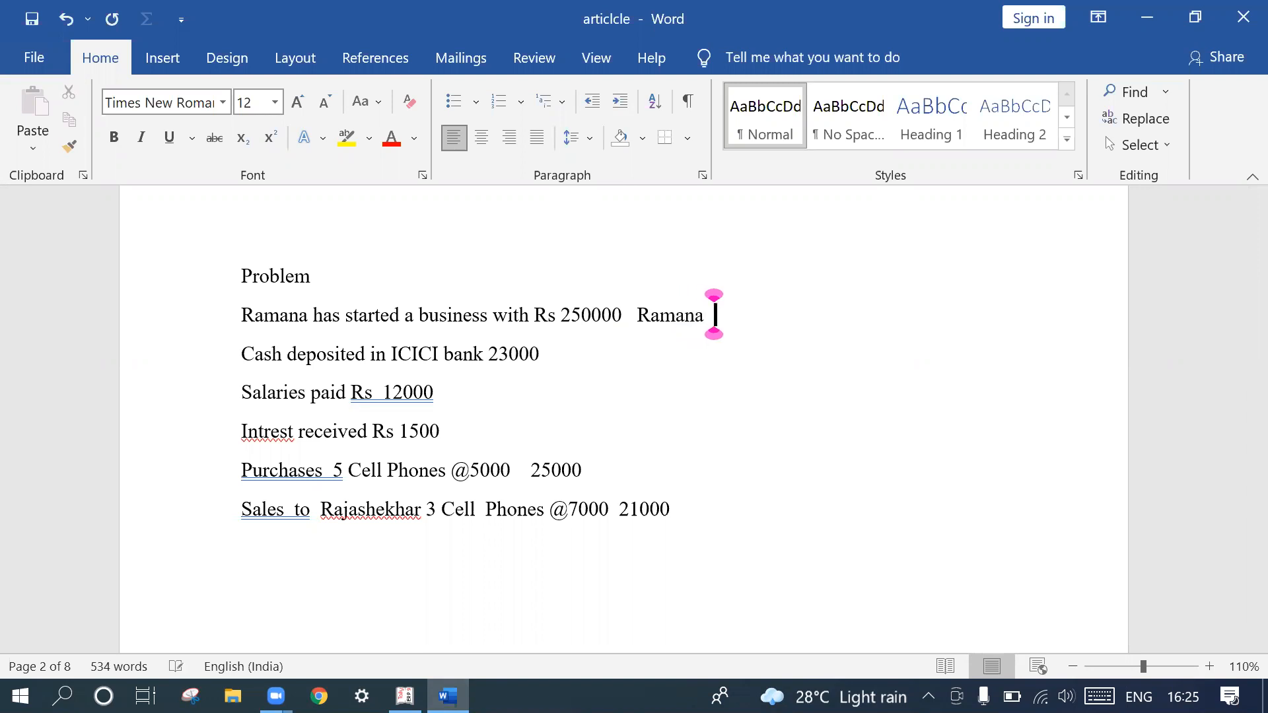
text(C)
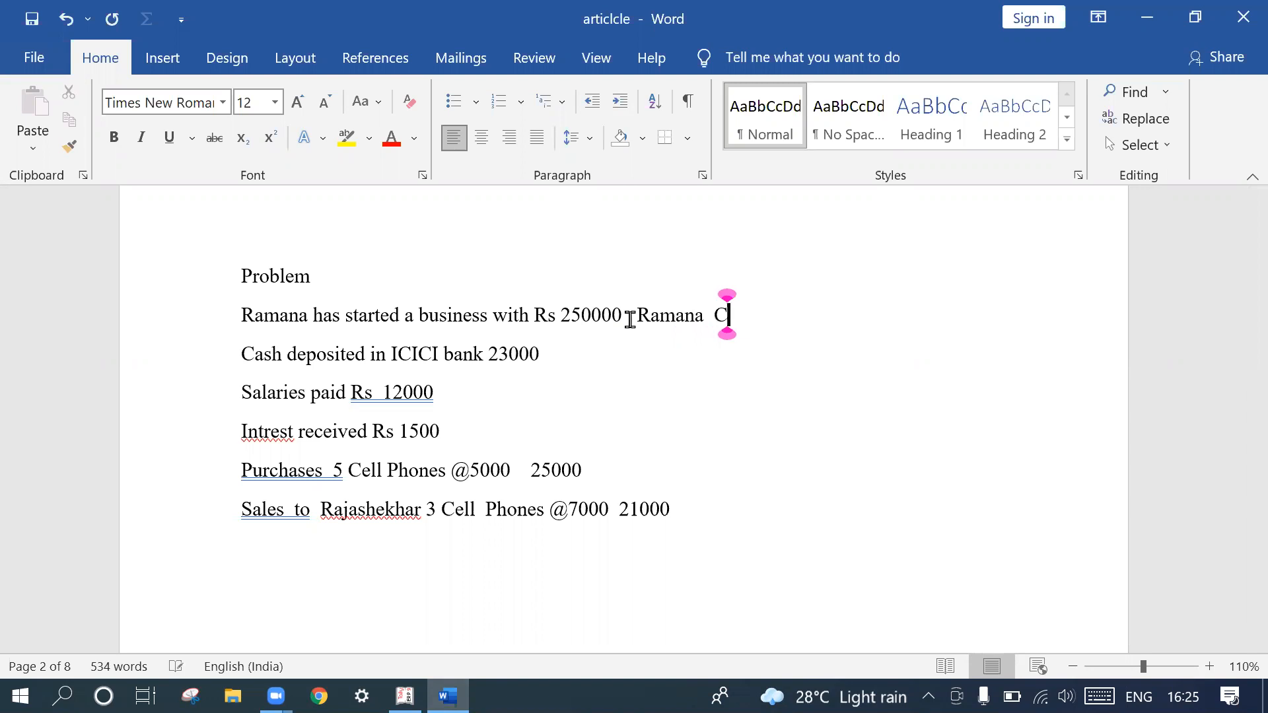
text(apital )
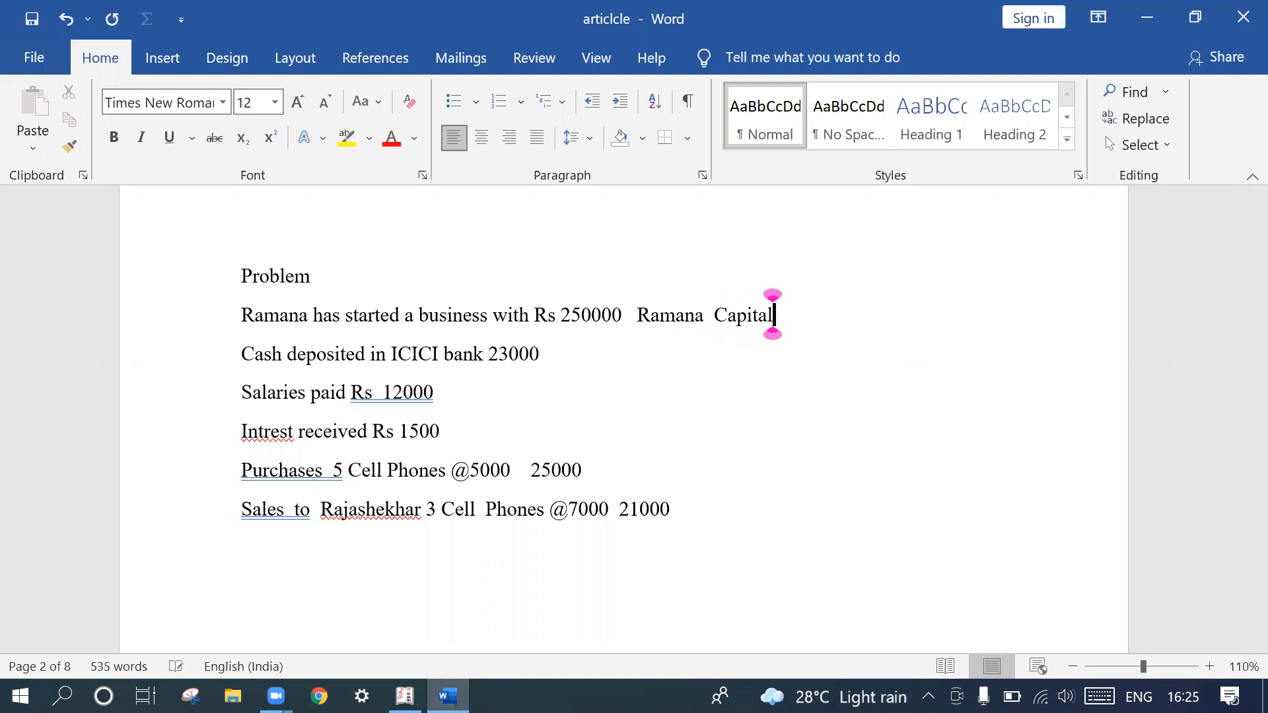
text(Account)
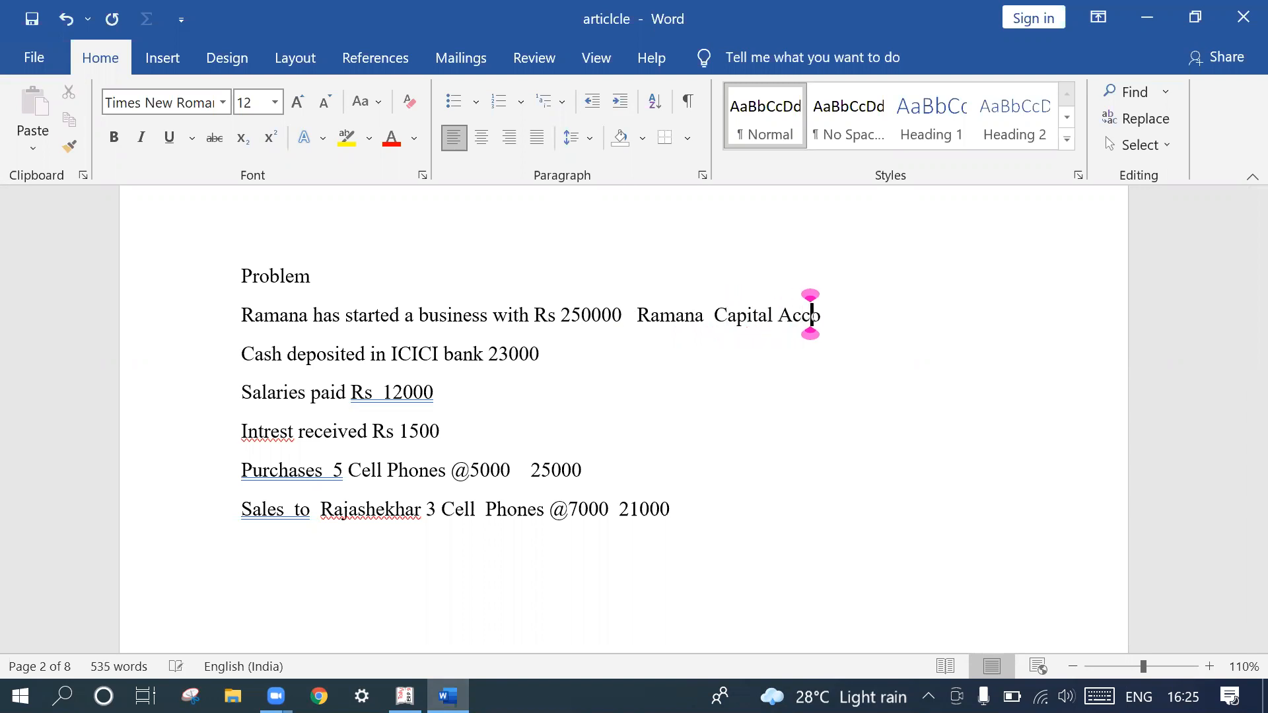
click(714, 314)
text(-)
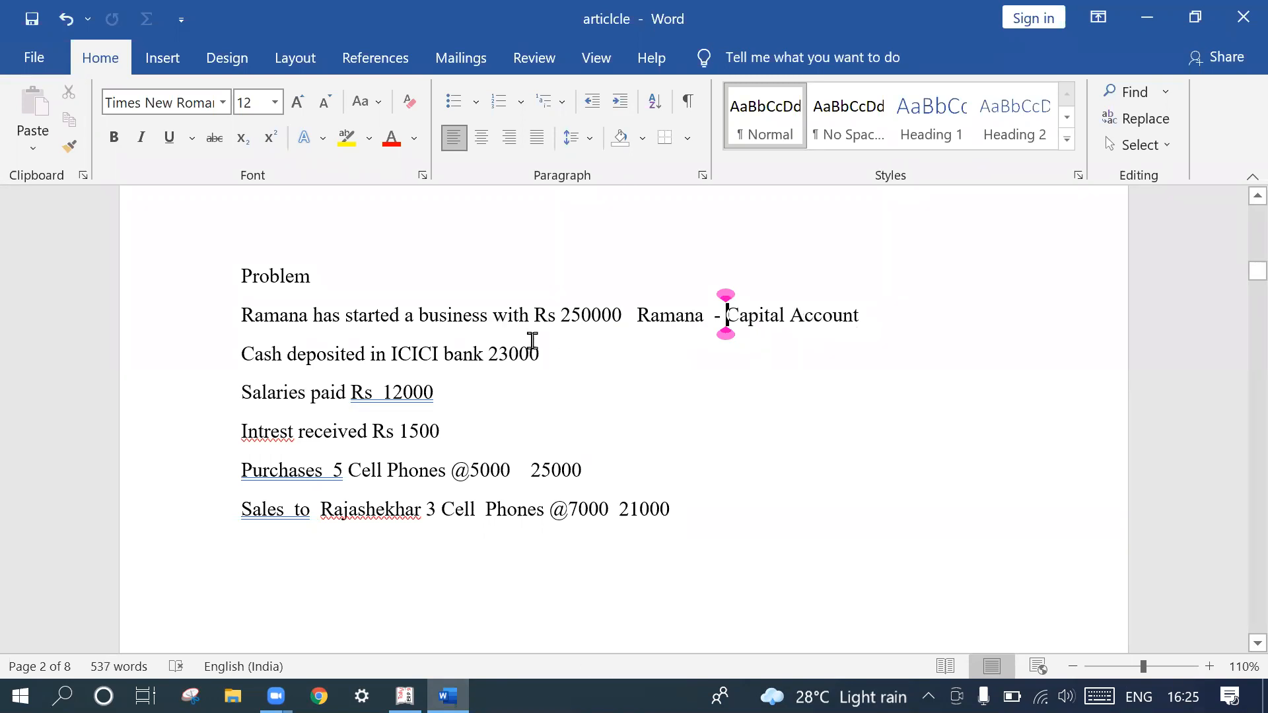
- Add the ledger note "ICICI Bank- bank ledger" after the cash deposit line
click(555, 356)
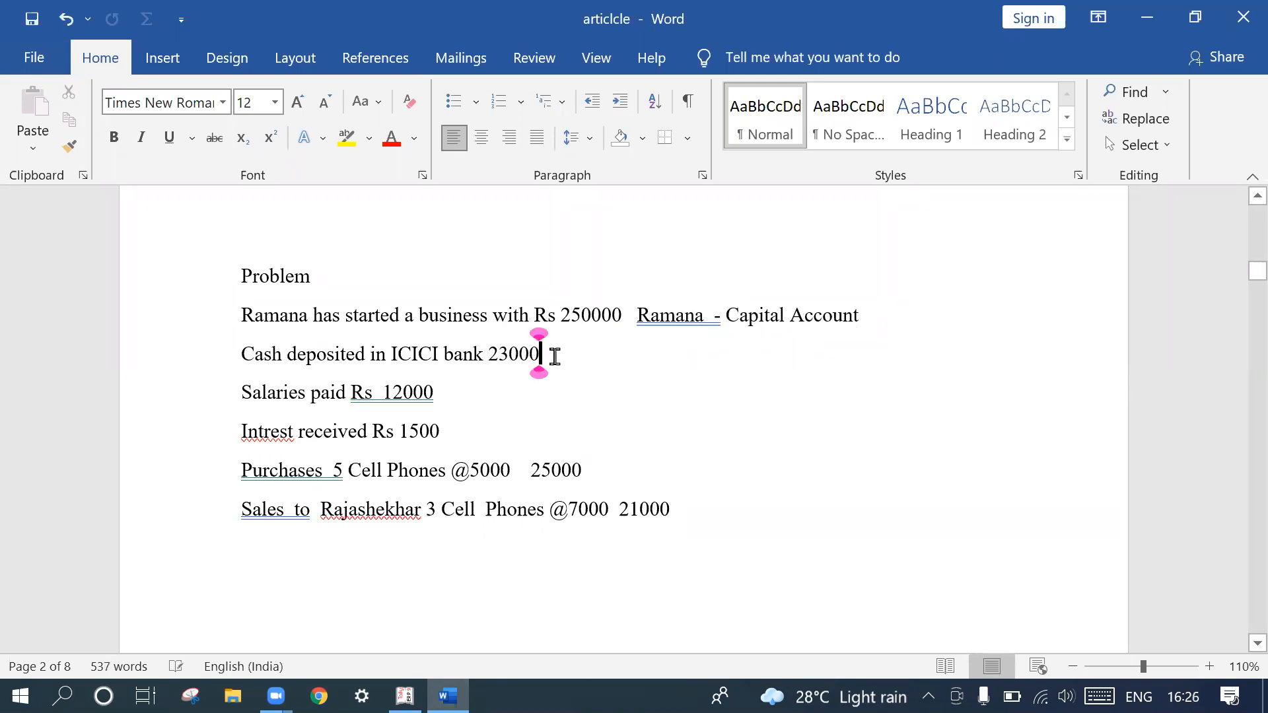
key(Tab)
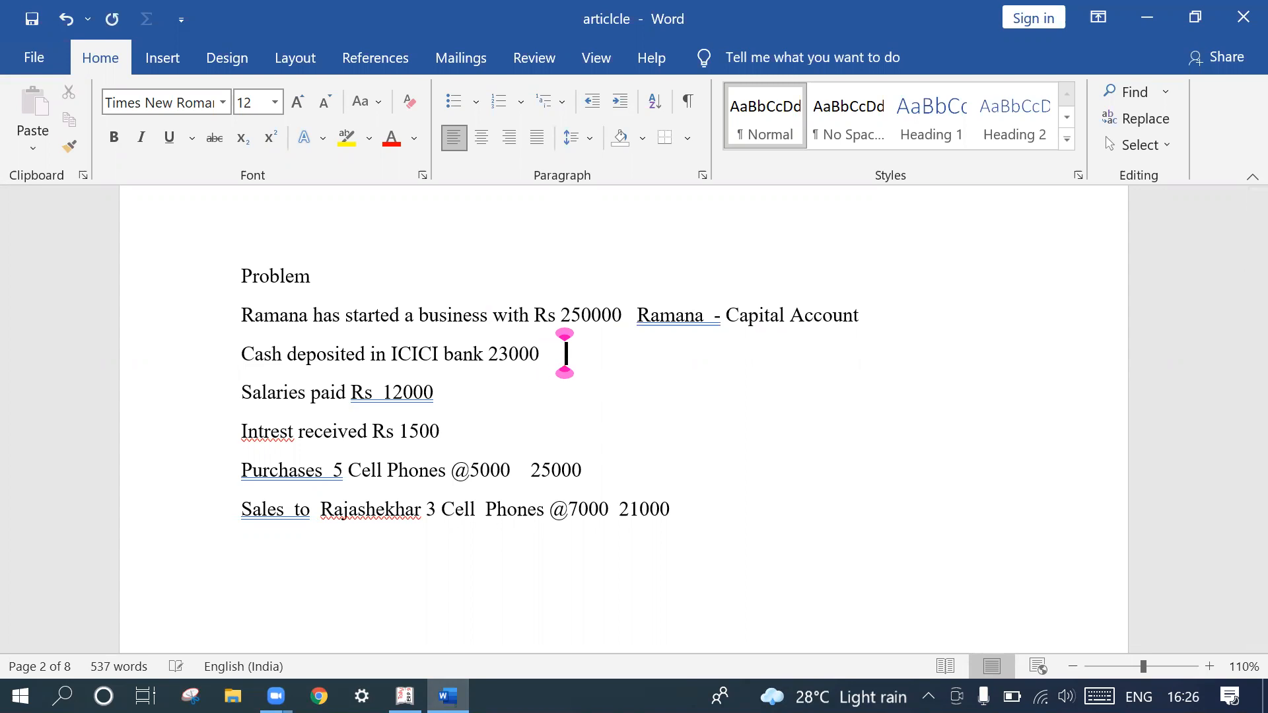
text(ICICI Banak)
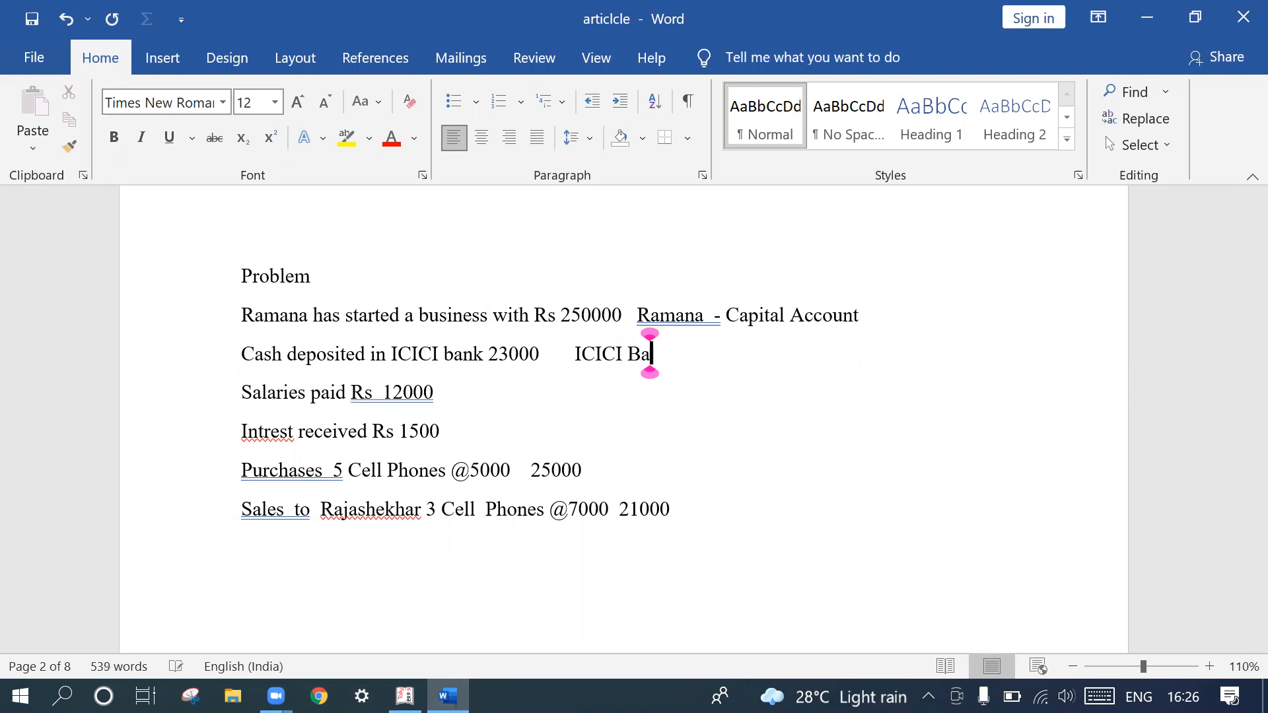
key(BackSpace)
key(BackSpace)
key(BackSpace)
text(nk)
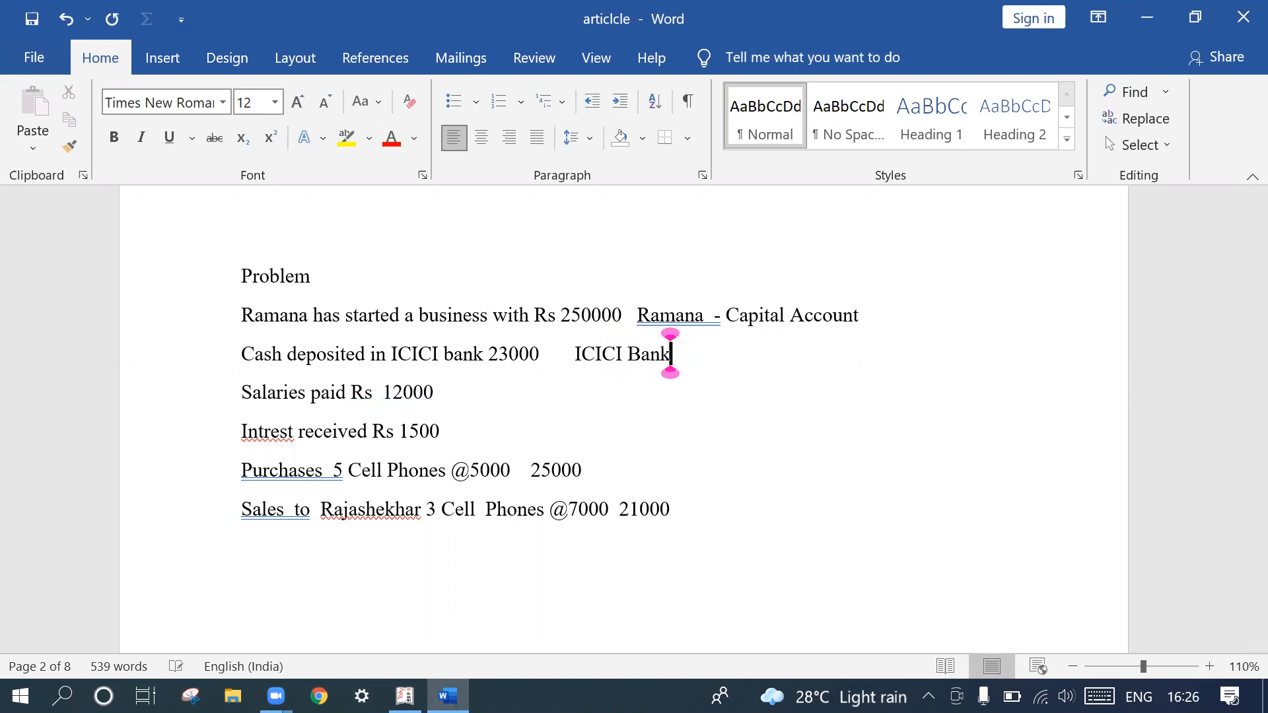
text(- b)
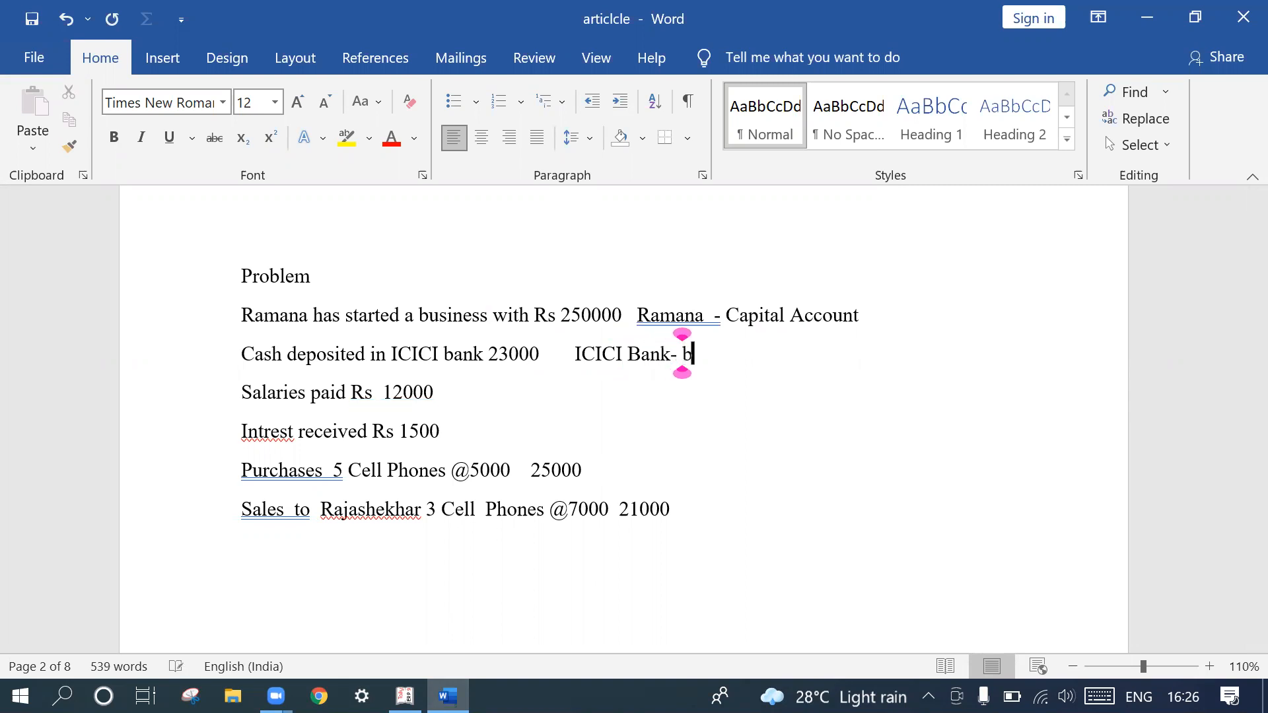
text(ank)
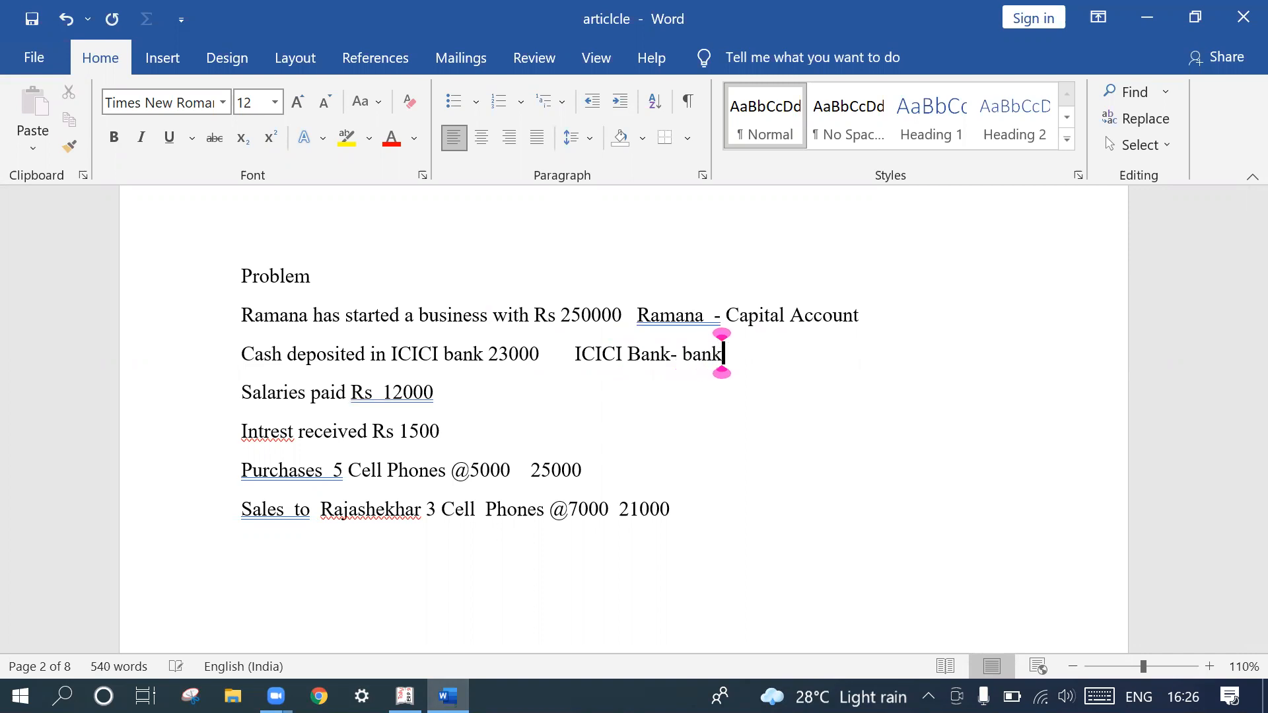
text( ledger)
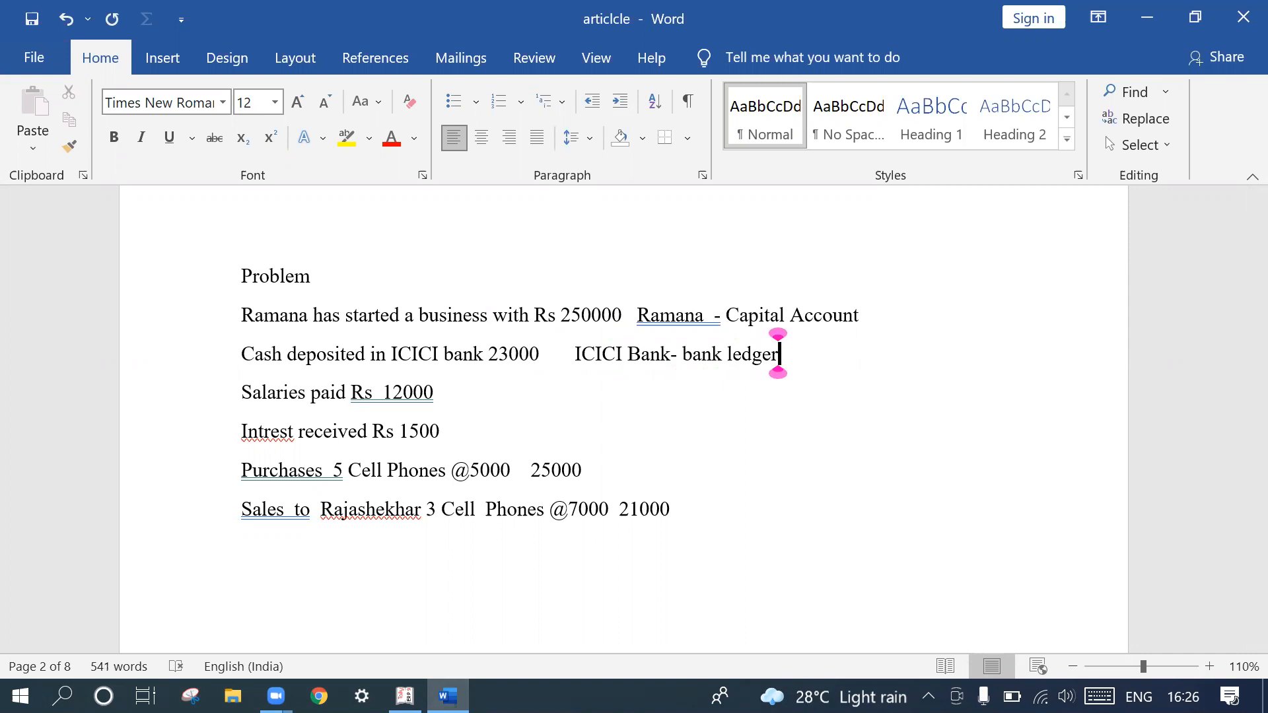
- Add the ledger name "Salaries paid" beside the salaries transaction, set apart from the amount
click(436, 392)
key(Tab)
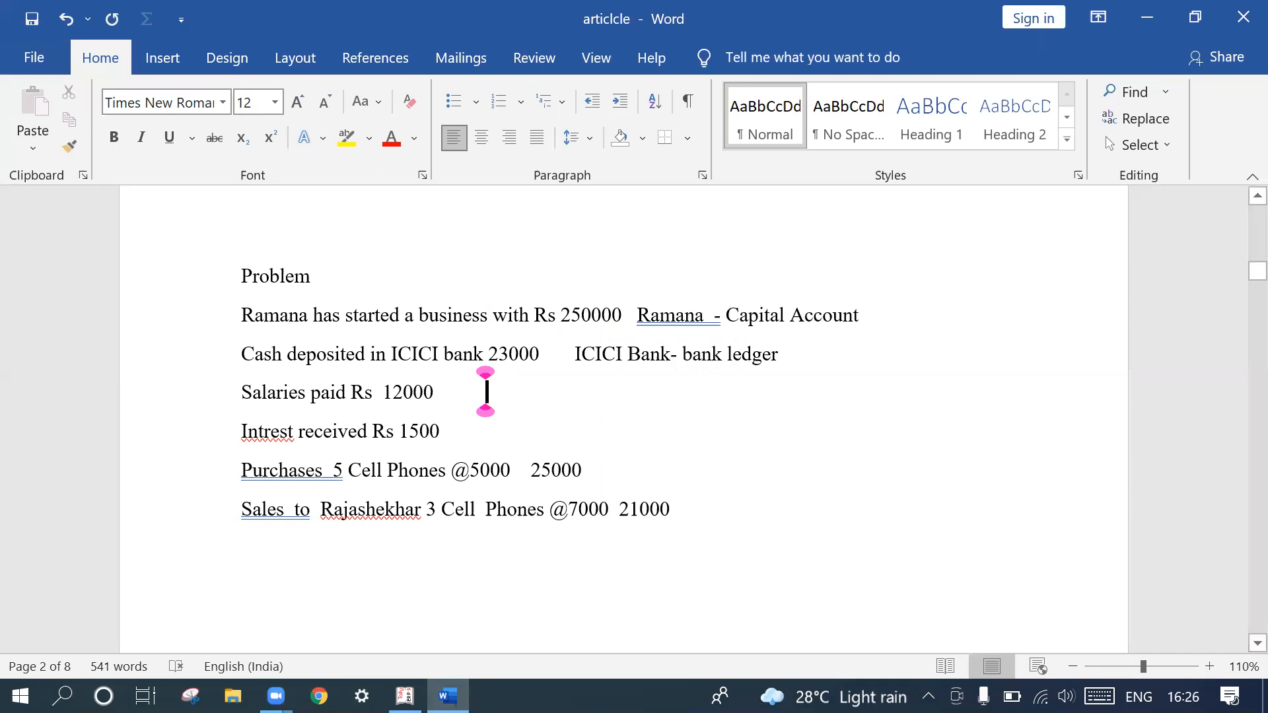
key(Tab)
text(Sa;)
key(BackSpace)
key(BackSpace)
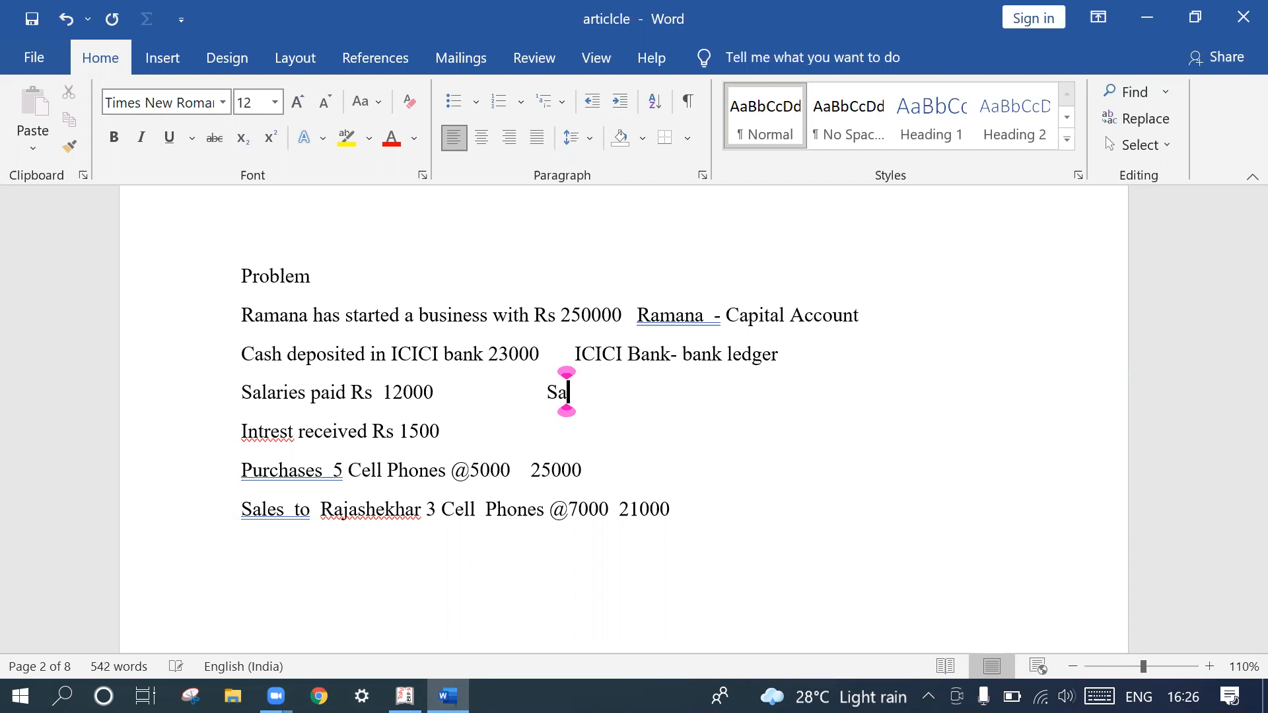
text(alaries)
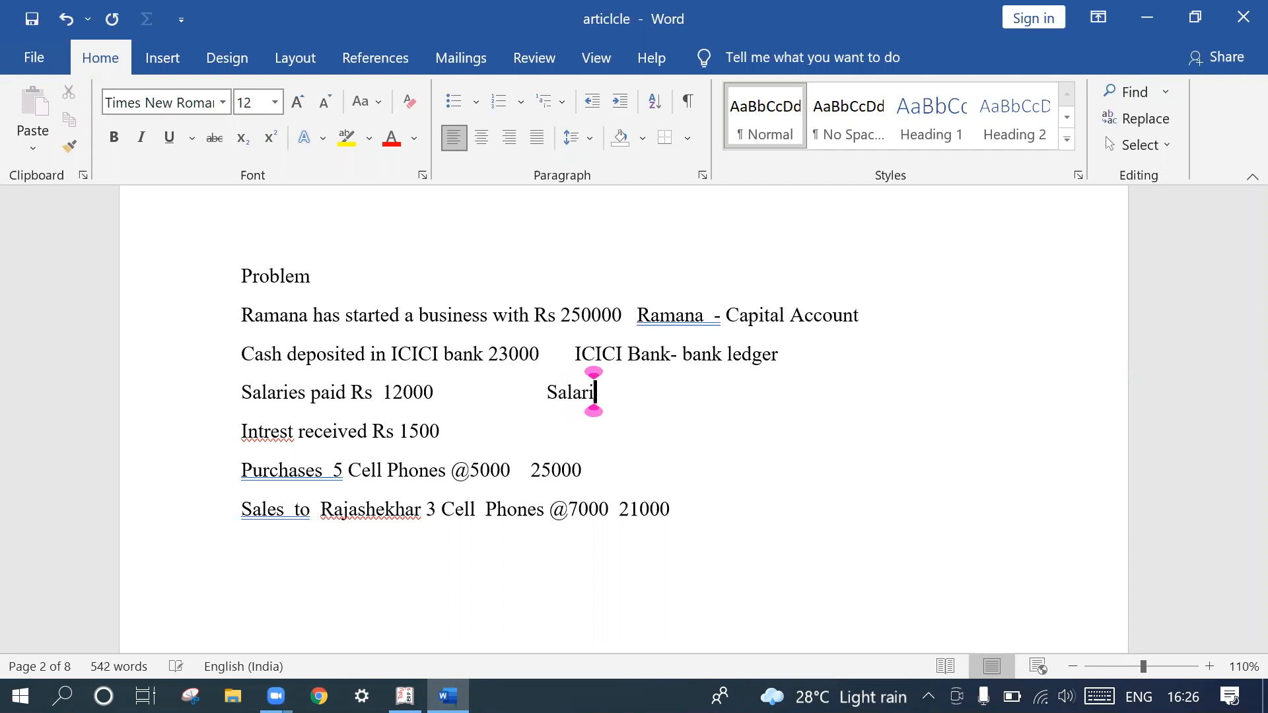
text( paied)
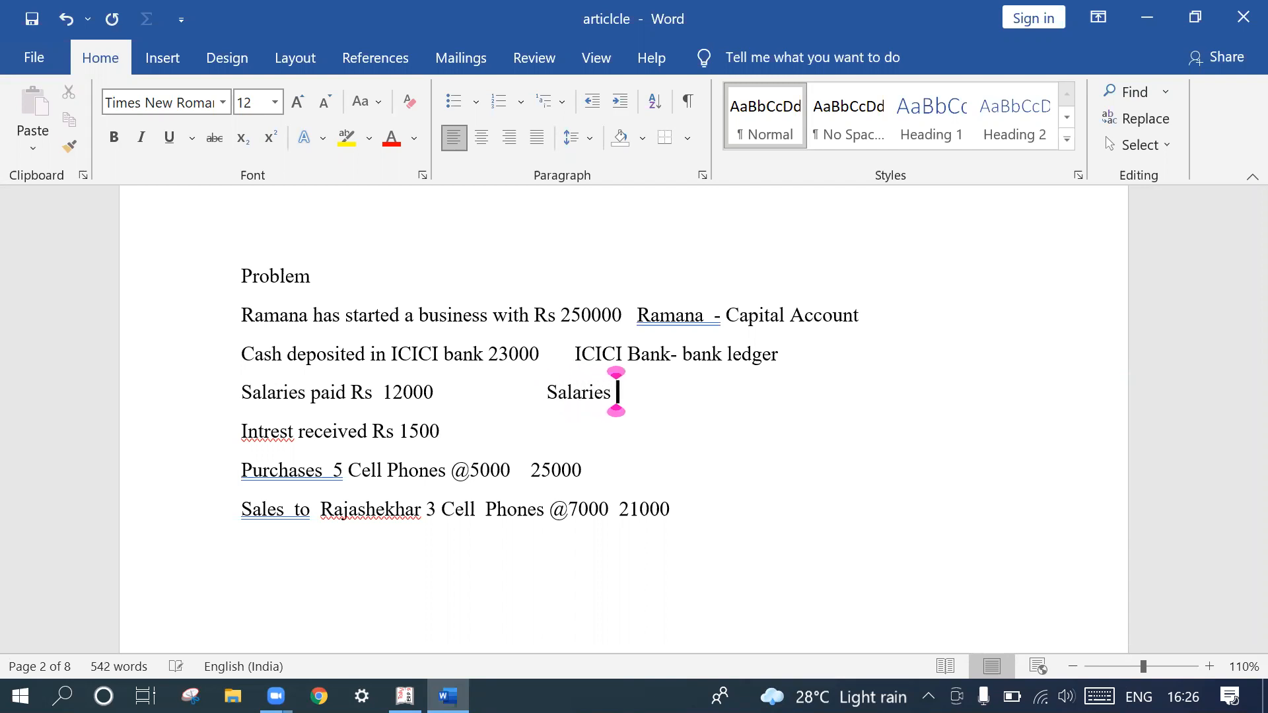
key(BackSpace)
key(BackSpace)
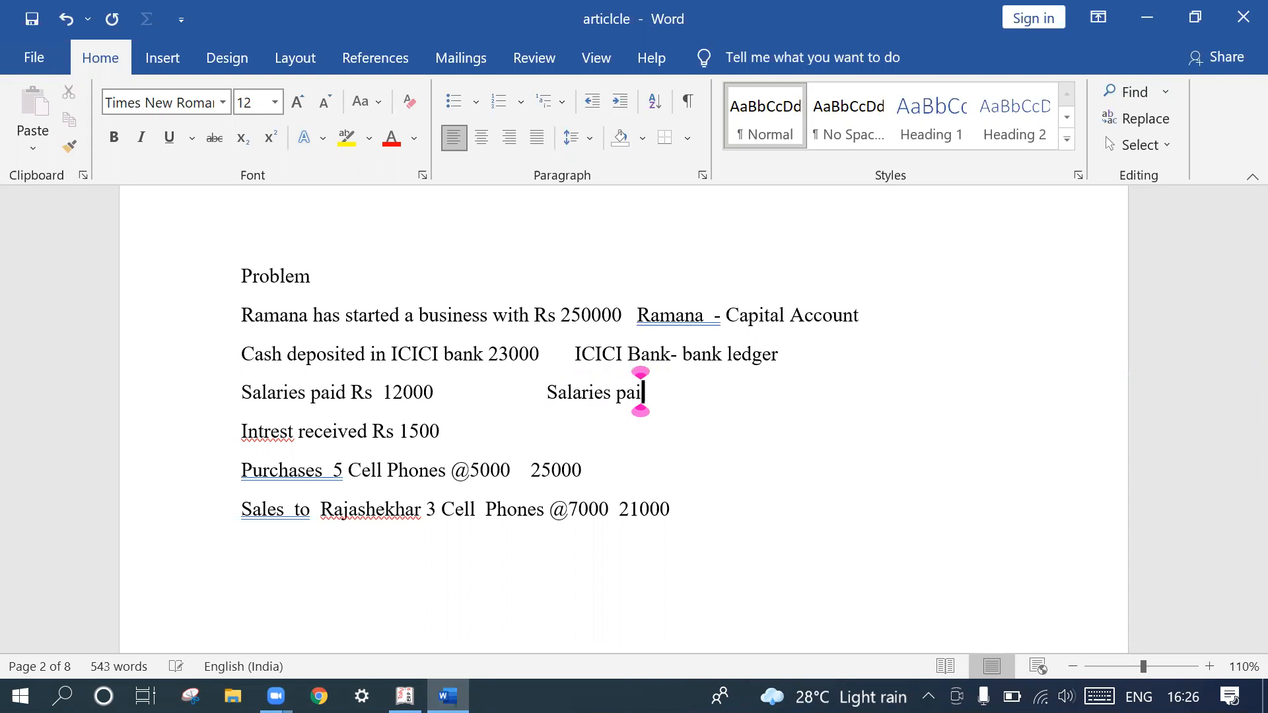
text(d )
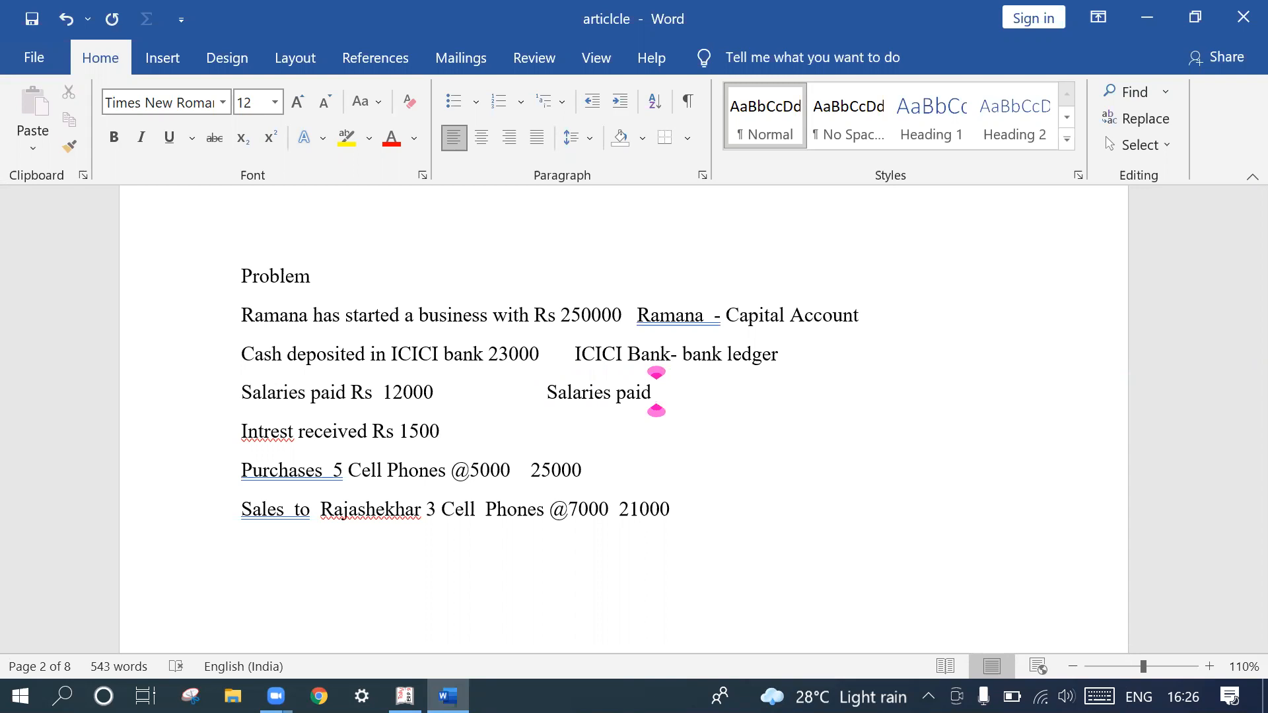
- Complete the salaries note with the group "-indirect expenses"
text(-)
text(ind)
text(irect )
text(ex)
key(BackSpace)
text(xpenc)
key(BackSpace)
text(ses)
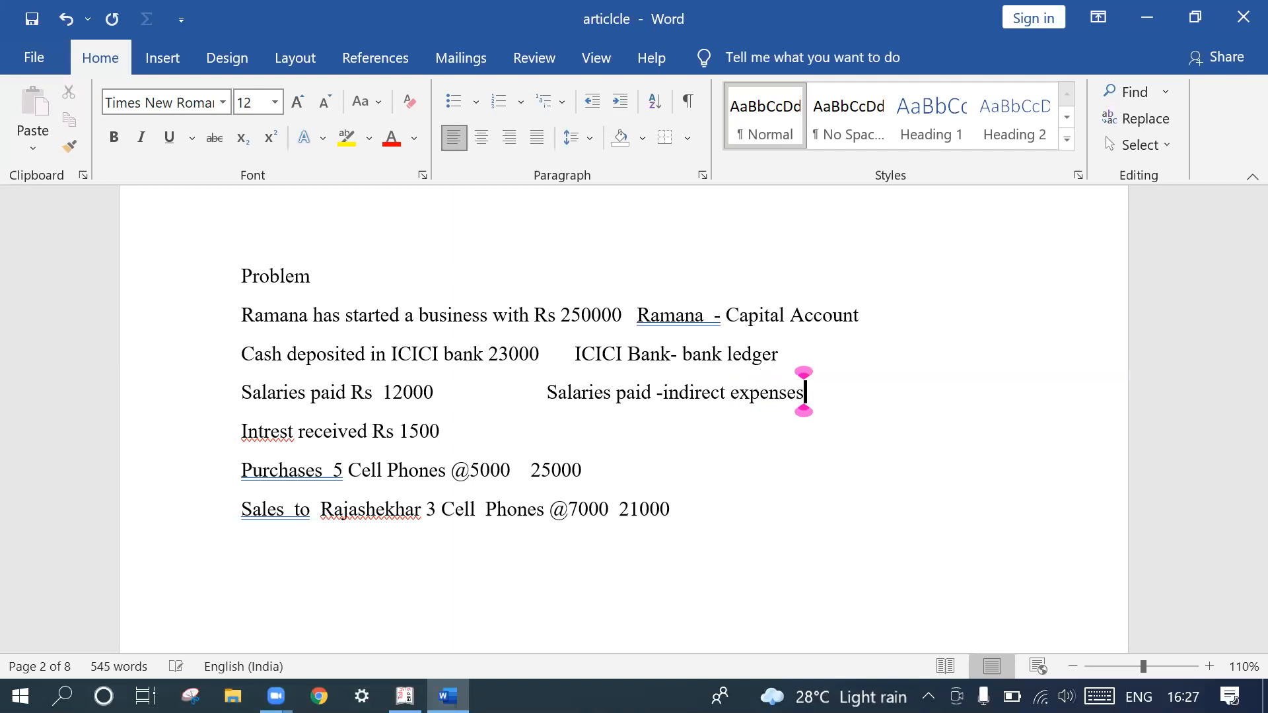
key(Return)
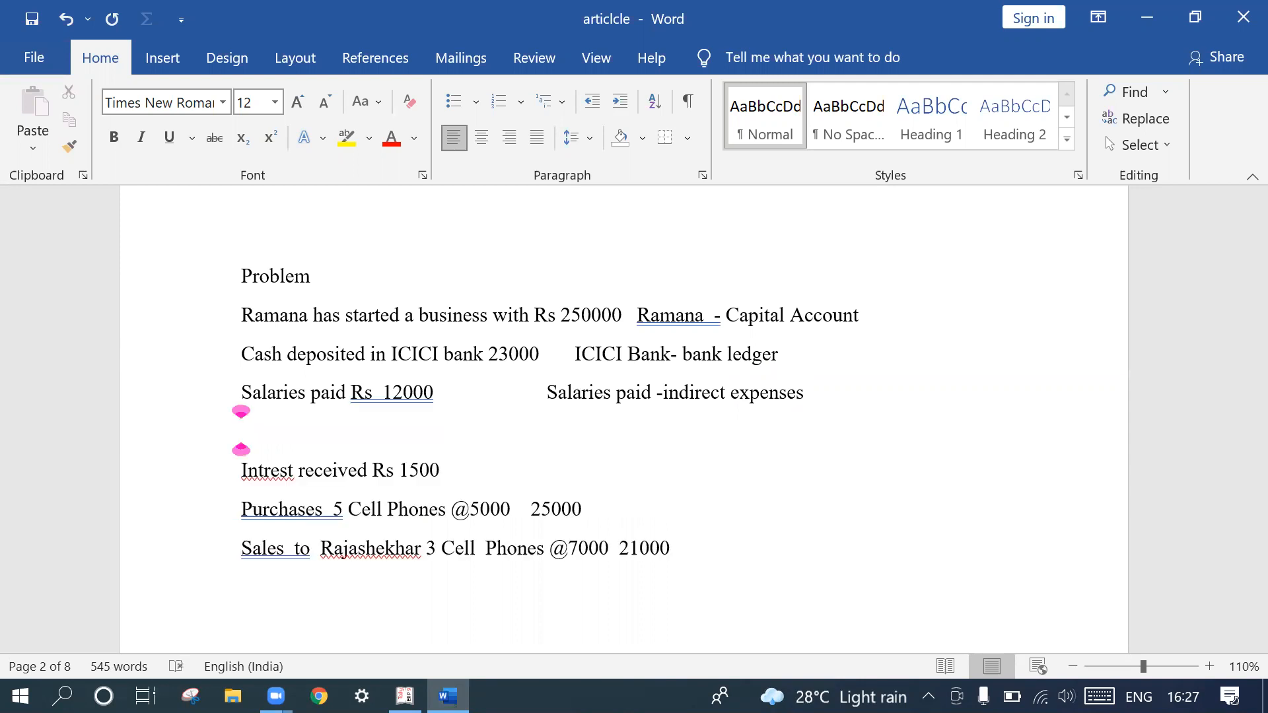
key(BackSpace)
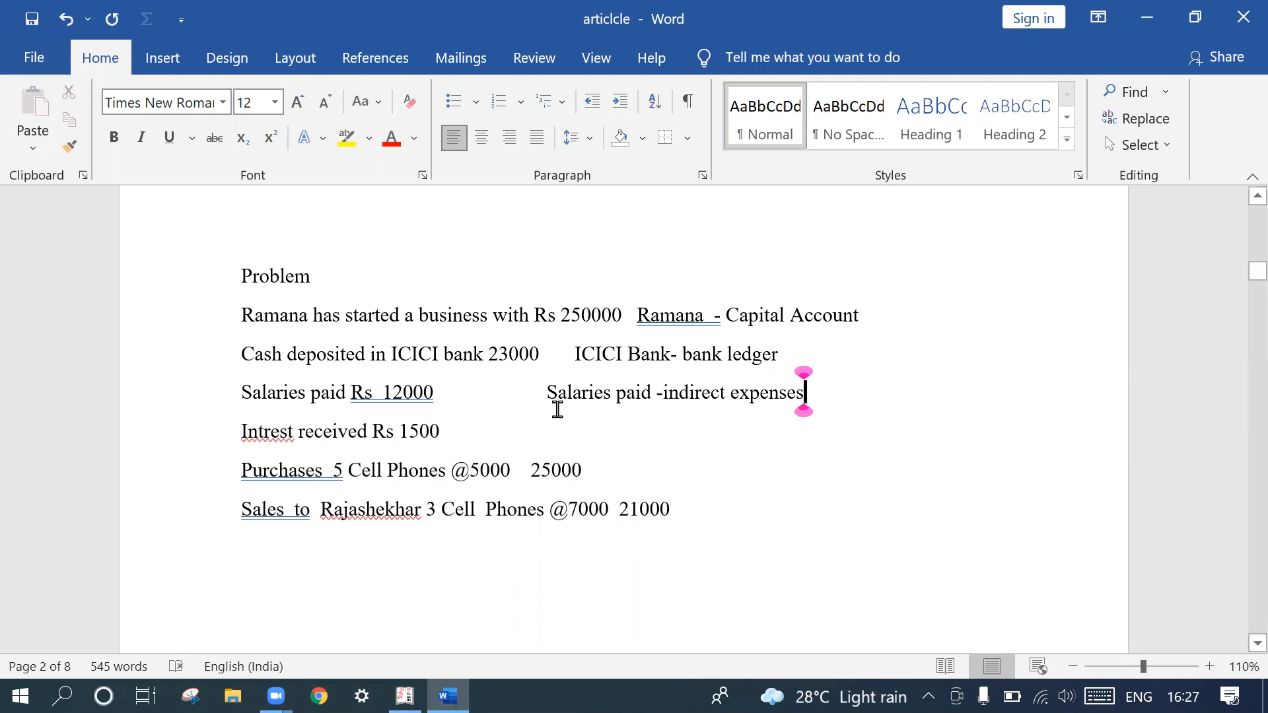
- Add the ledger note "interest -indircet income" beside the interest received line, aligned with the salaries note
key(Down)
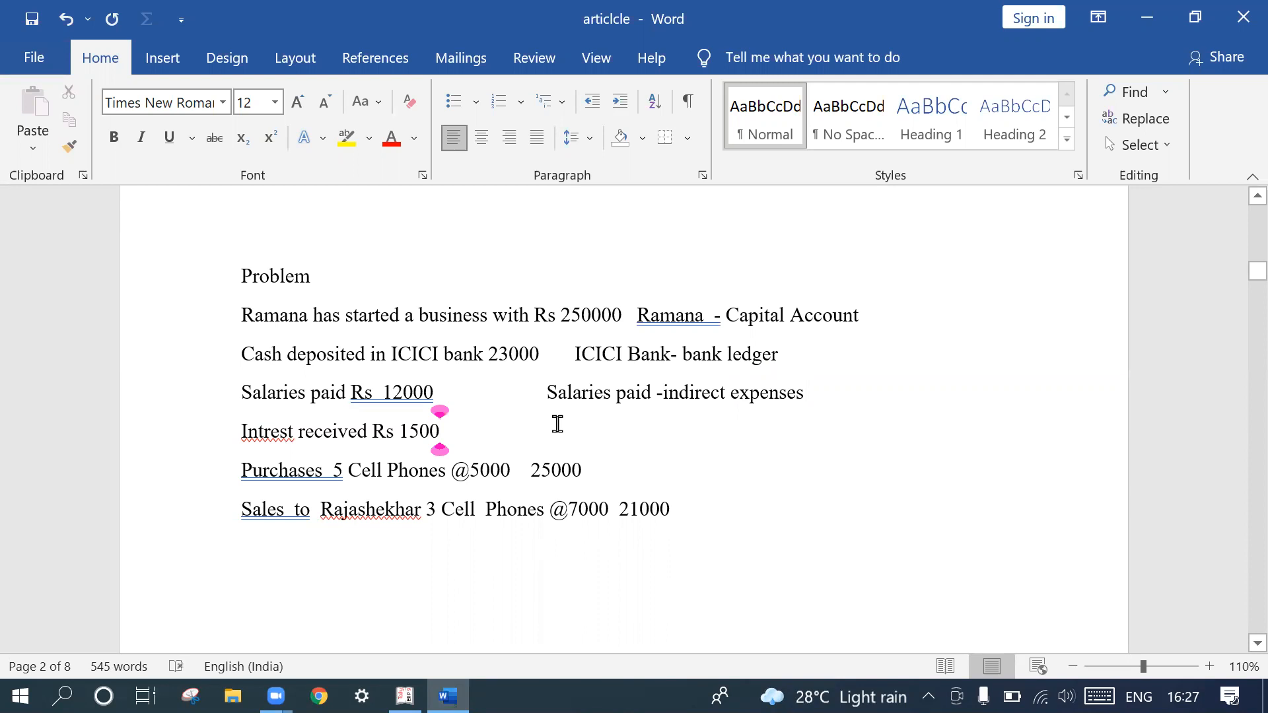
key(Tab)
key(Tab)
text(int)
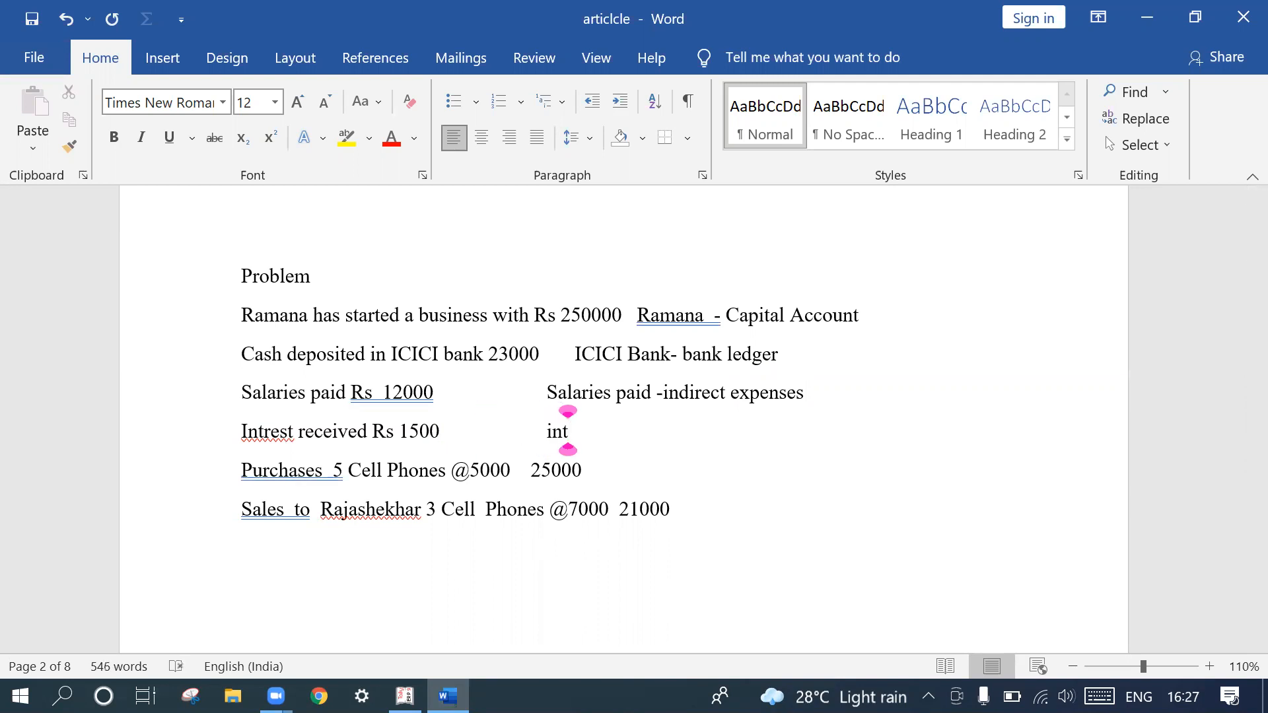
text(erest -ind)
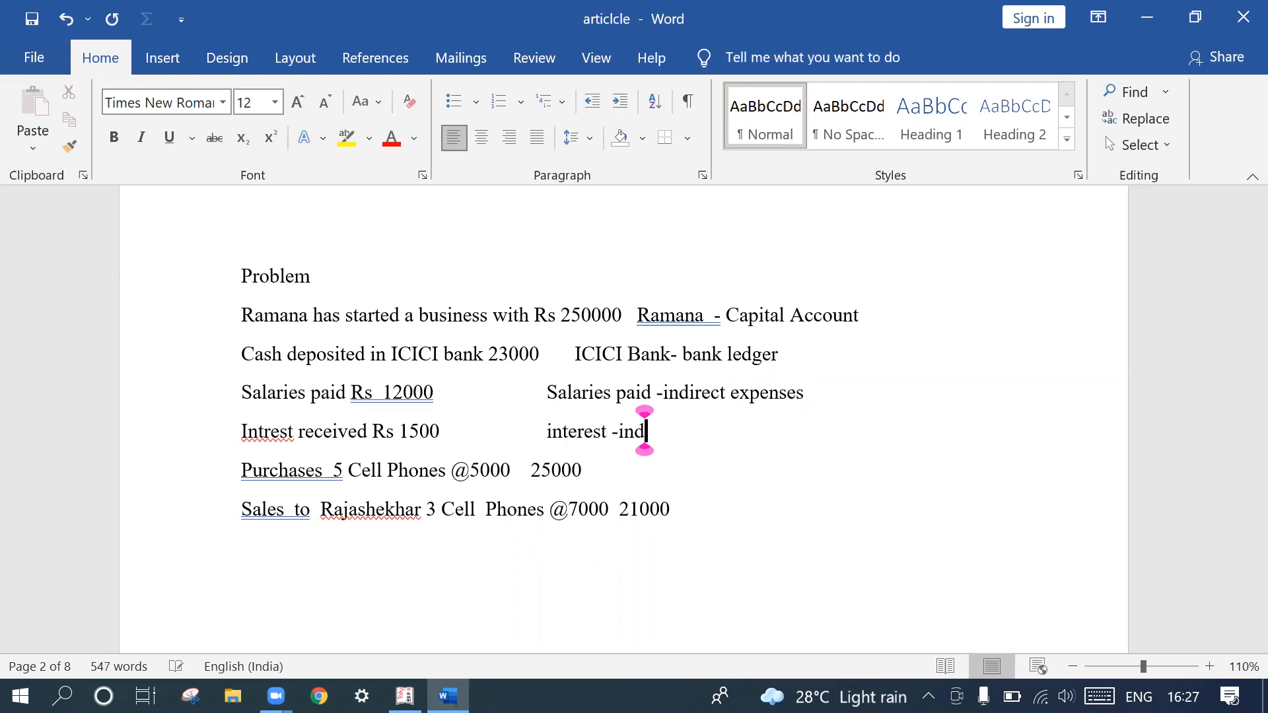
text(irce)
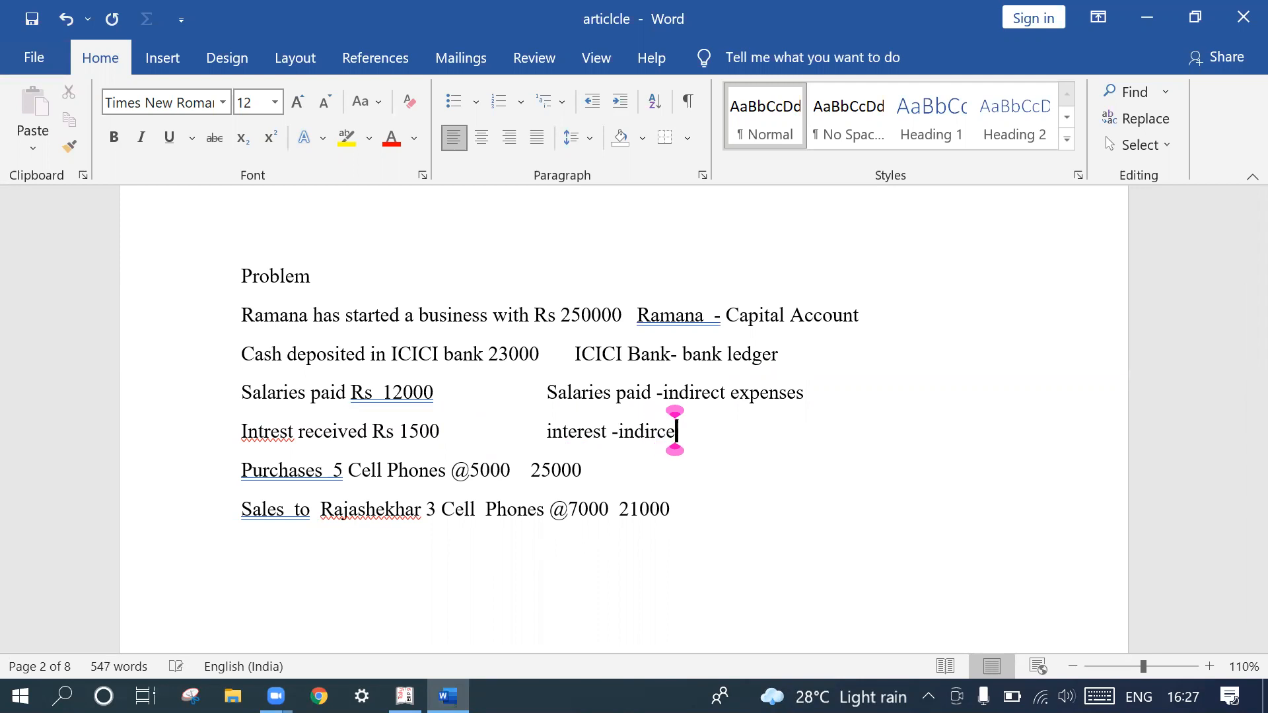
text(t income)
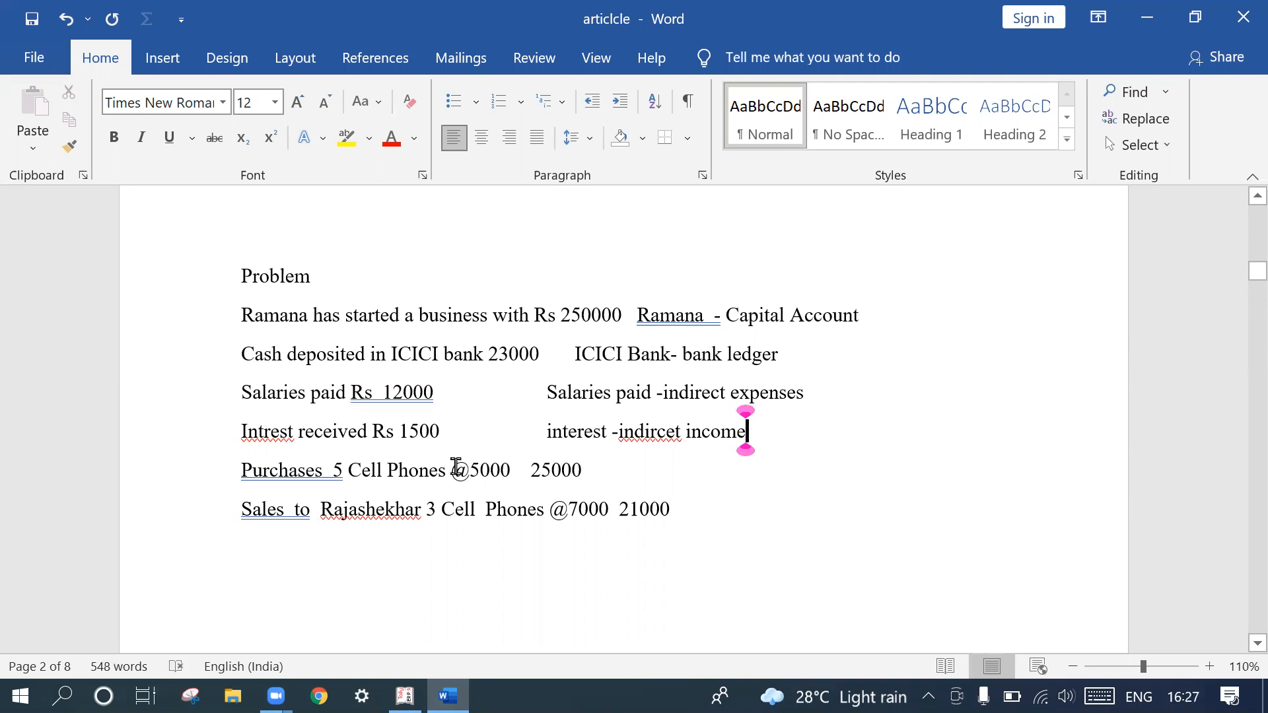
- Add the ledger note "purchases – purchases account" after the cell phone purchase line, correcting the misspelled second "purchases"
click(598, 471)
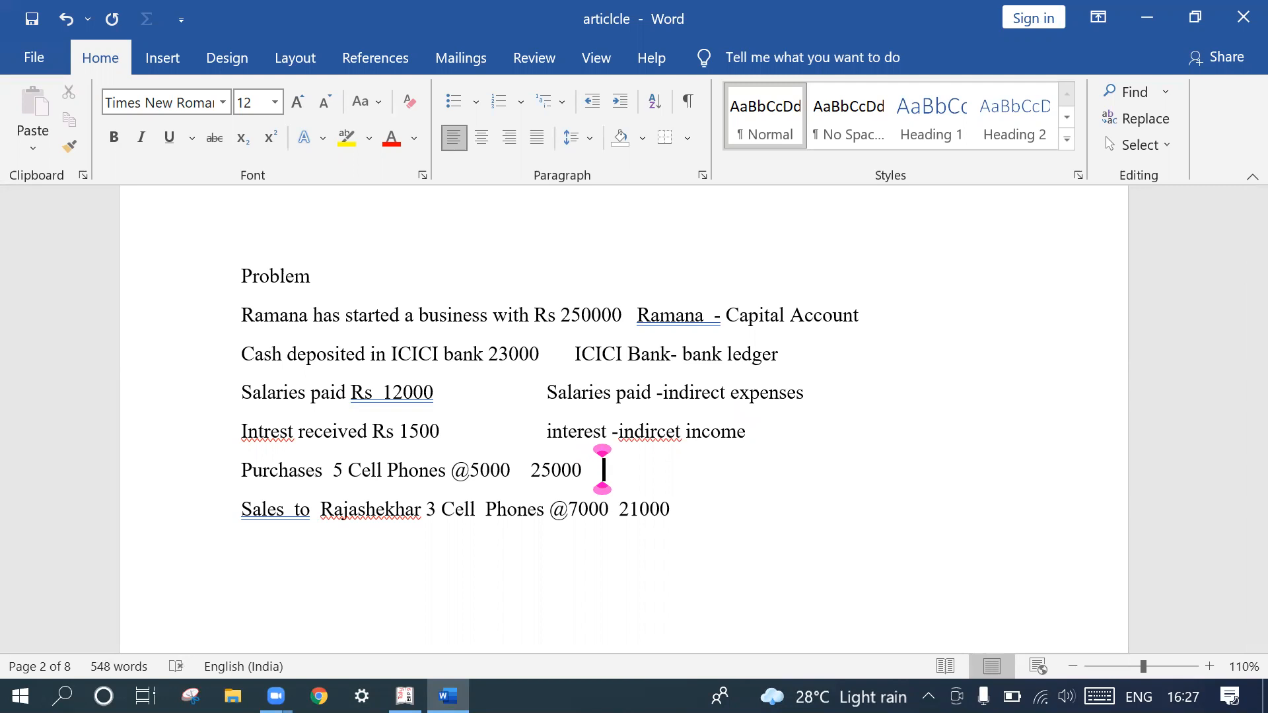
text(pursh)
key(BackSpace)
key(BackSpace)
text(c)
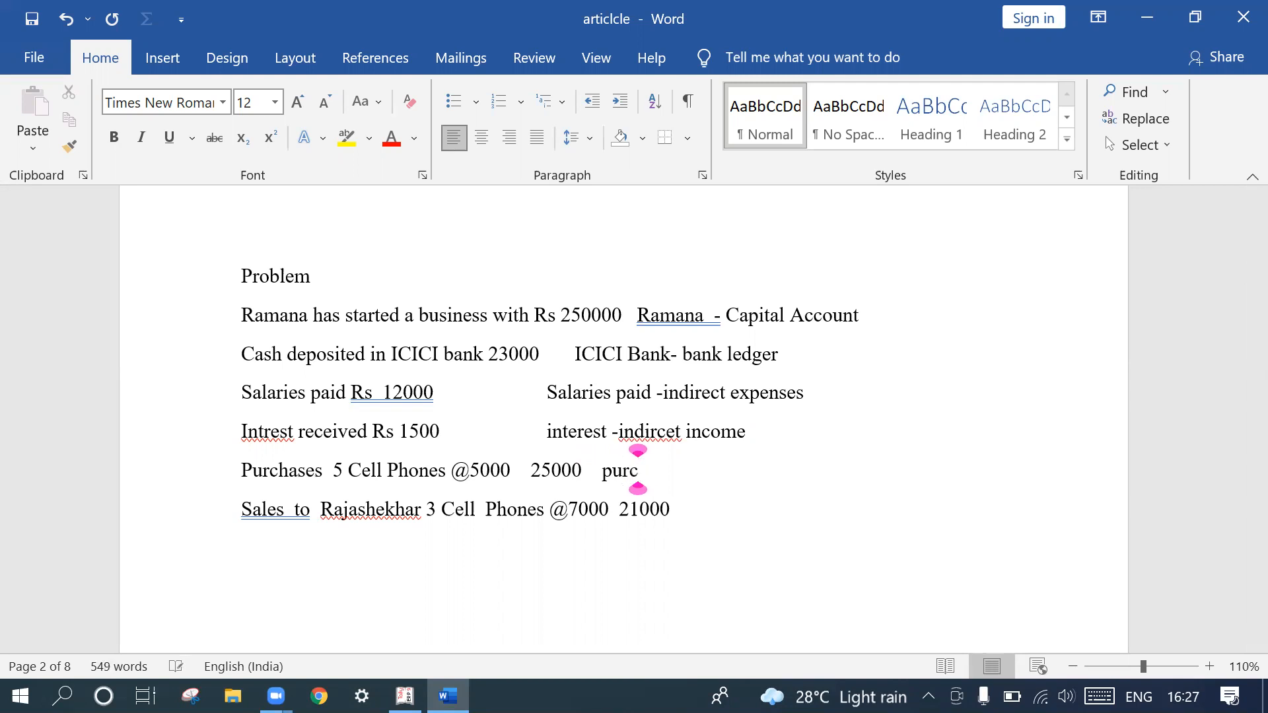
text(hases )
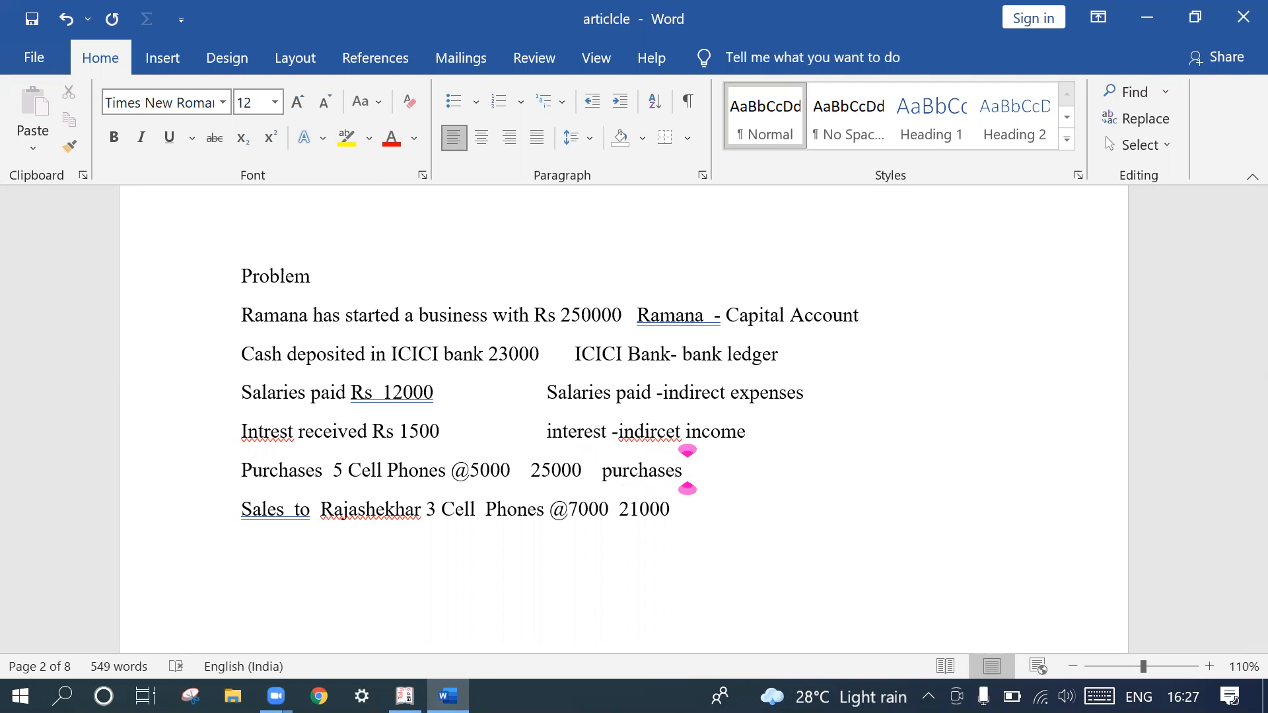
text(- pur)
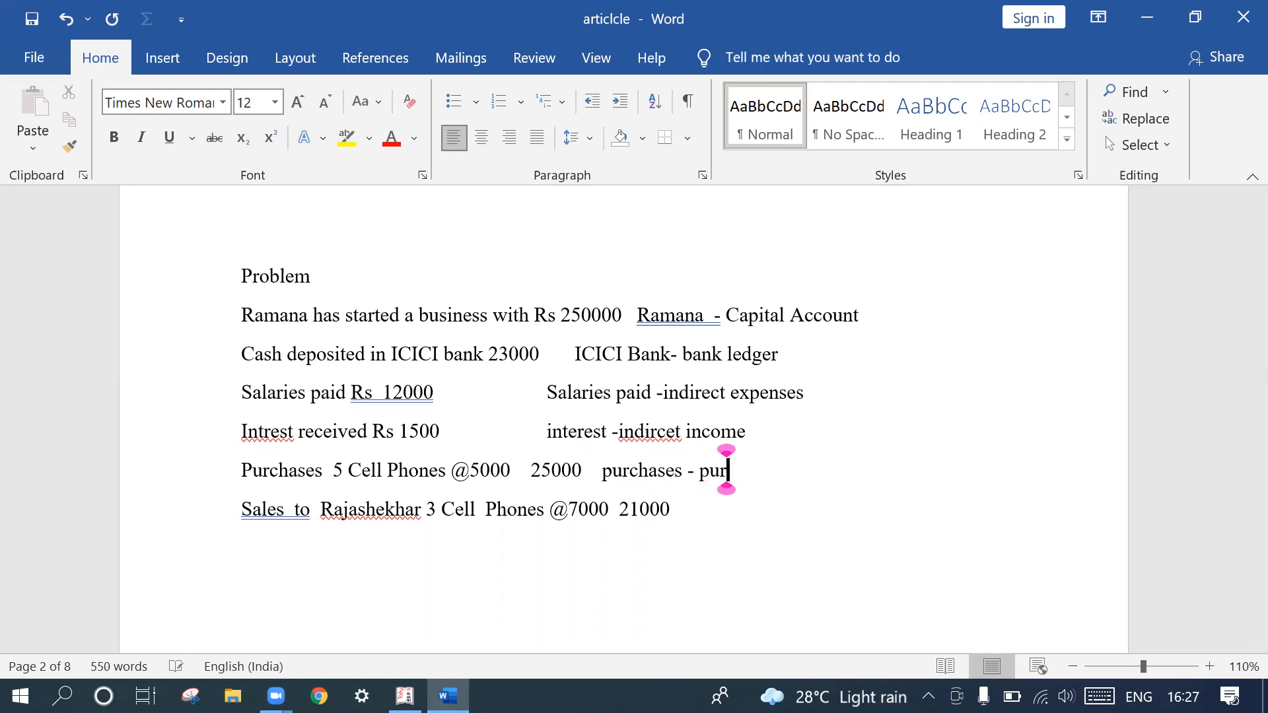
text(chses )
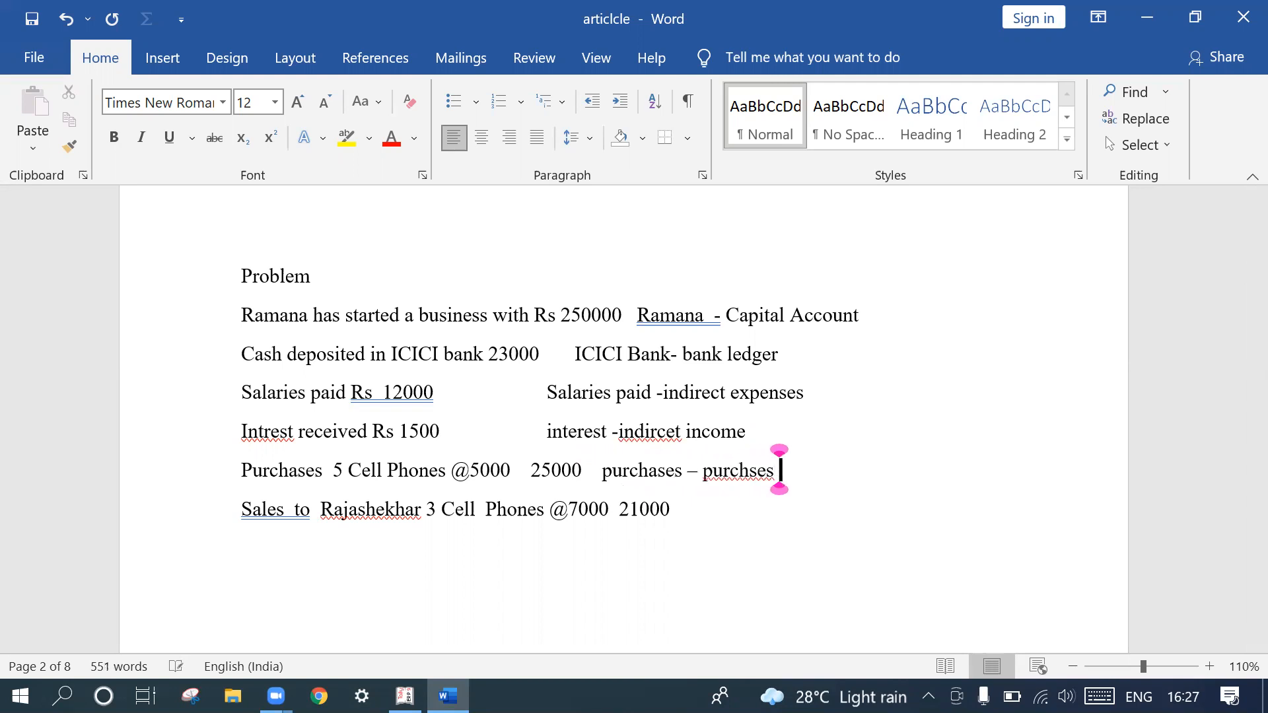
text(account)
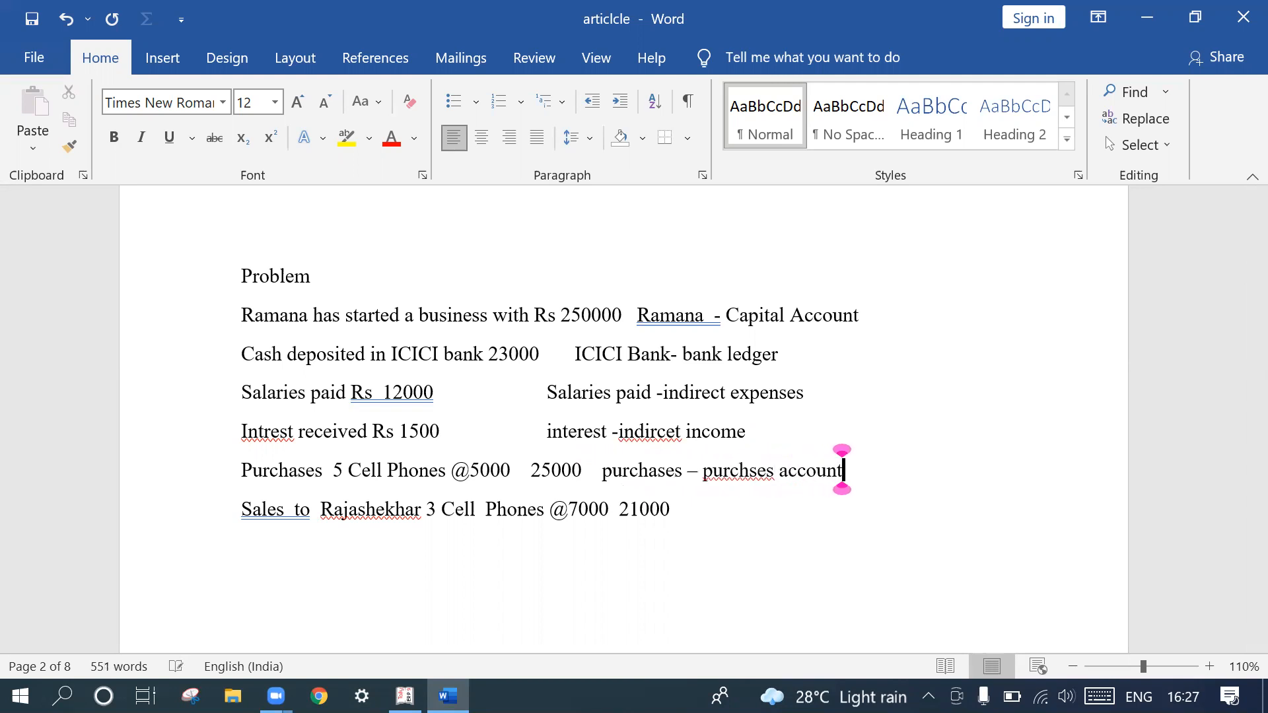
right_click(756, 480)
click(670, 57)
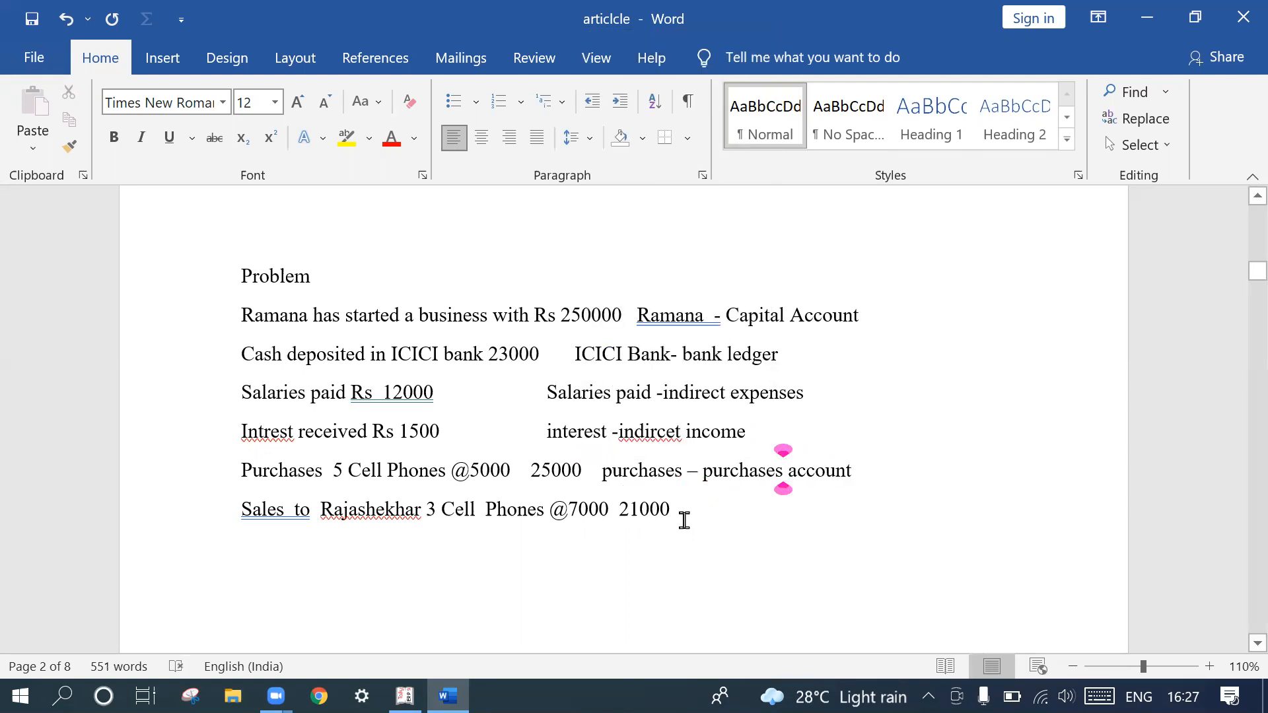
- Add the customer's name as the ledger name after the amount on the cell phone sales line, set apart from it by a tab
click(677, 500)
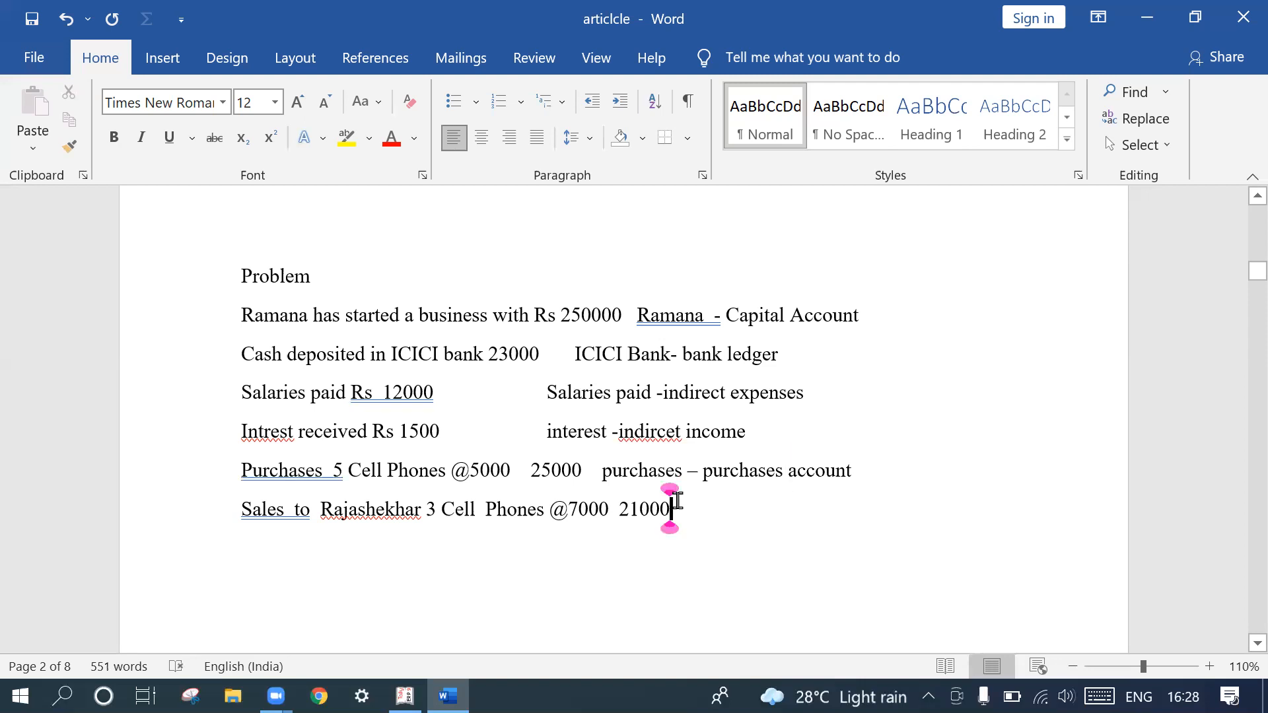
key(Tab)
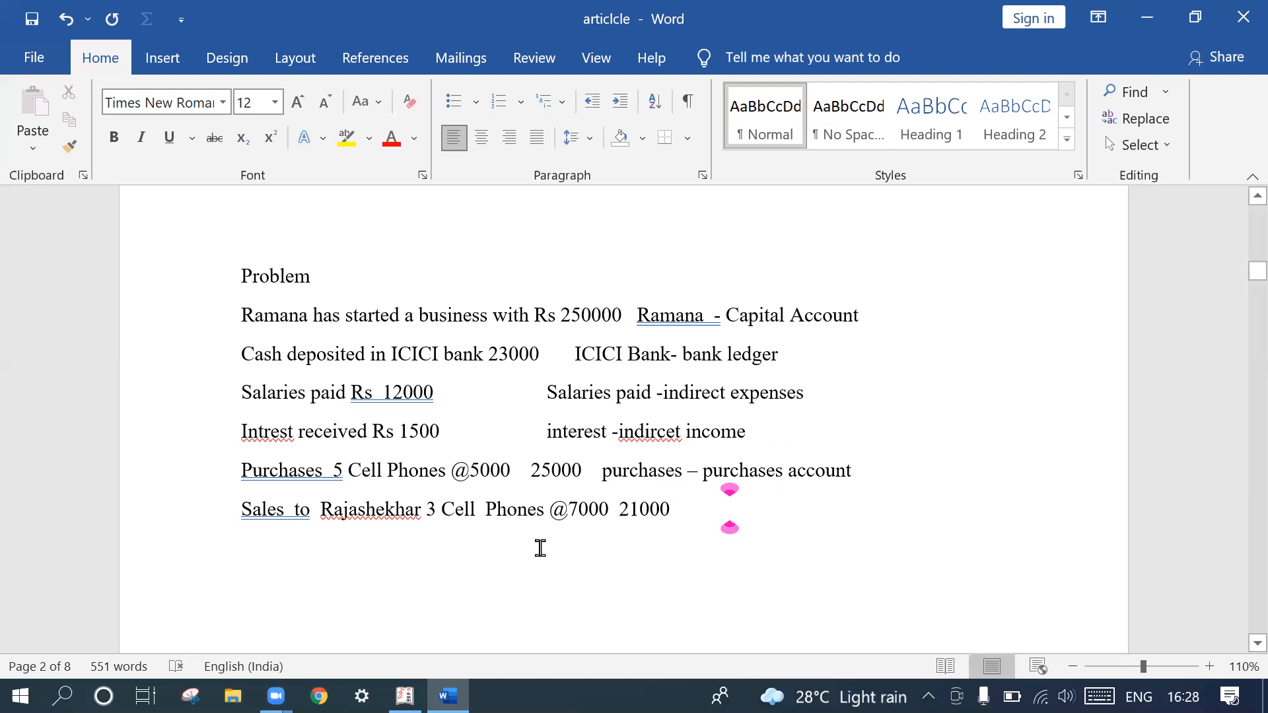
text(ra)
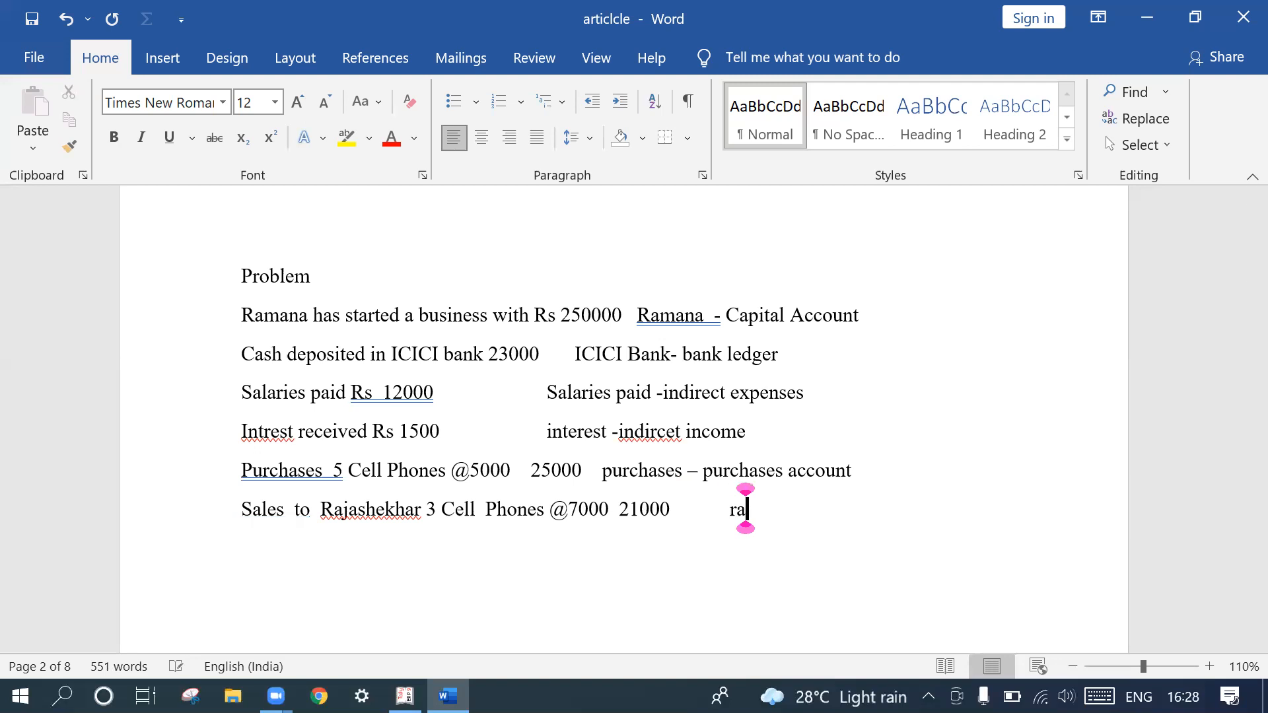
key(BackSpace)
key(BackSpace)
text(rajasheka)
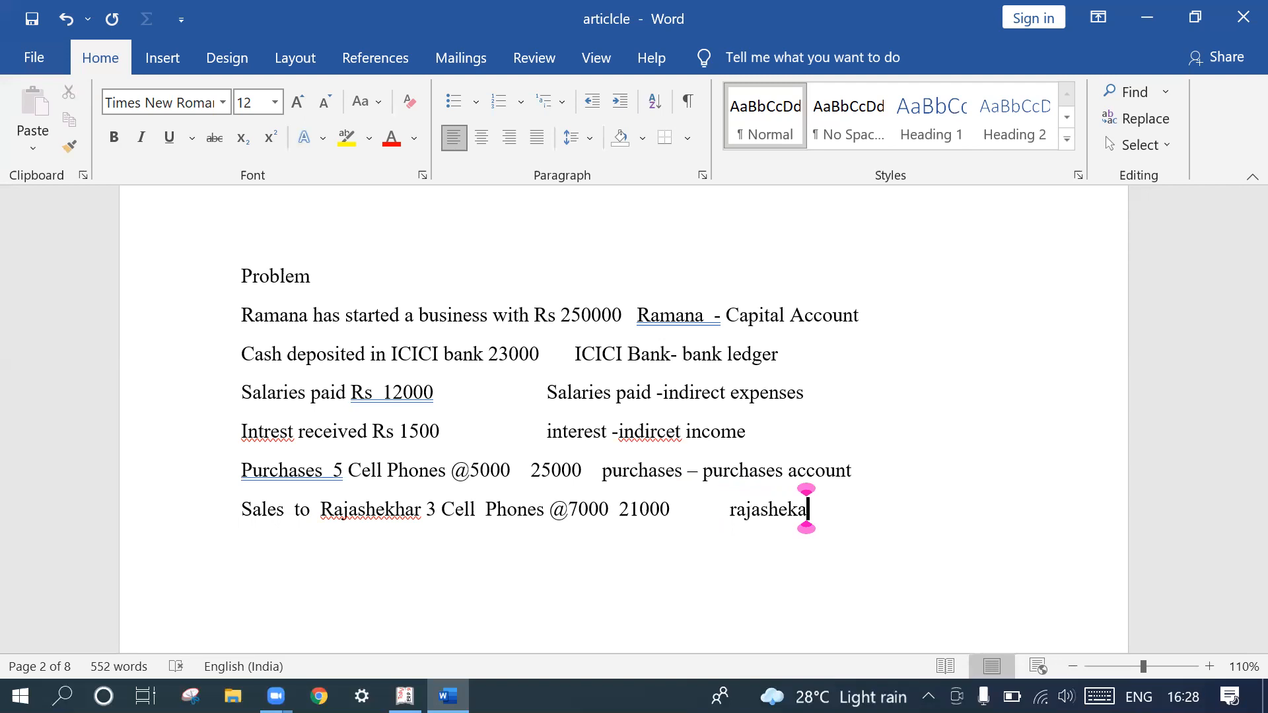
text(ar)
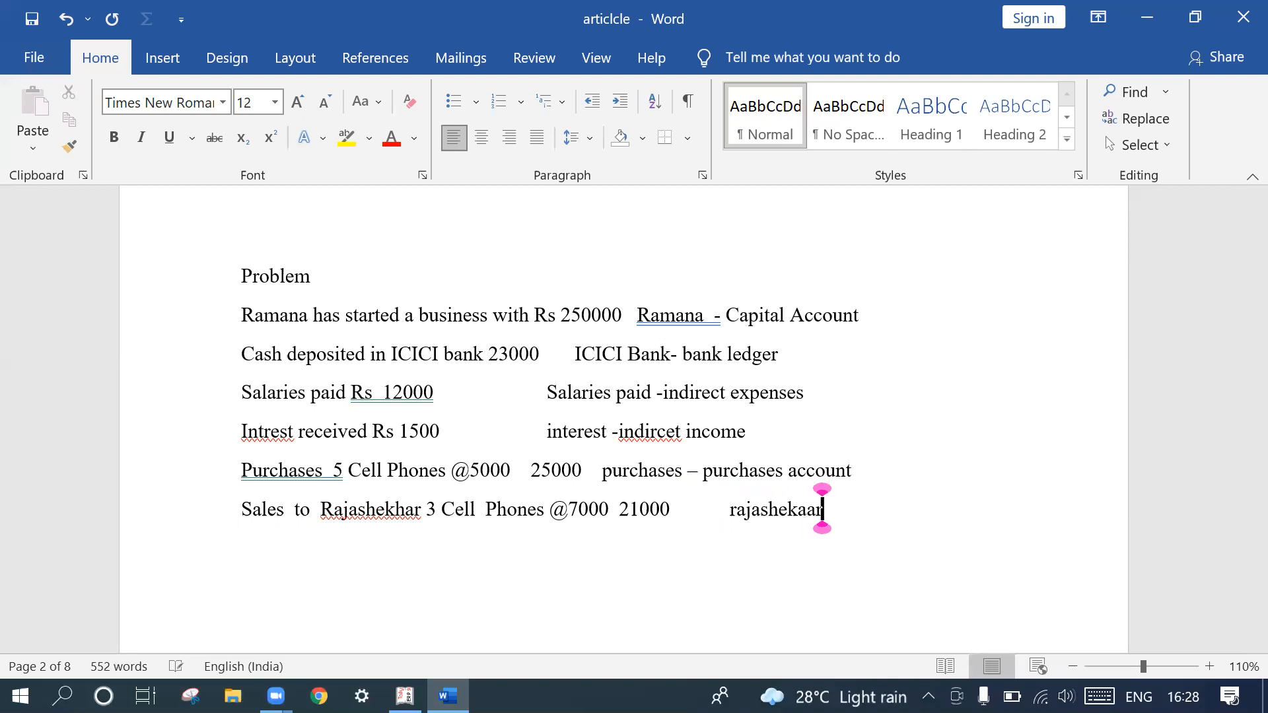
- Complete the sales line's ledger note with the group "-sundry debtor" after the customer's name
text( is)
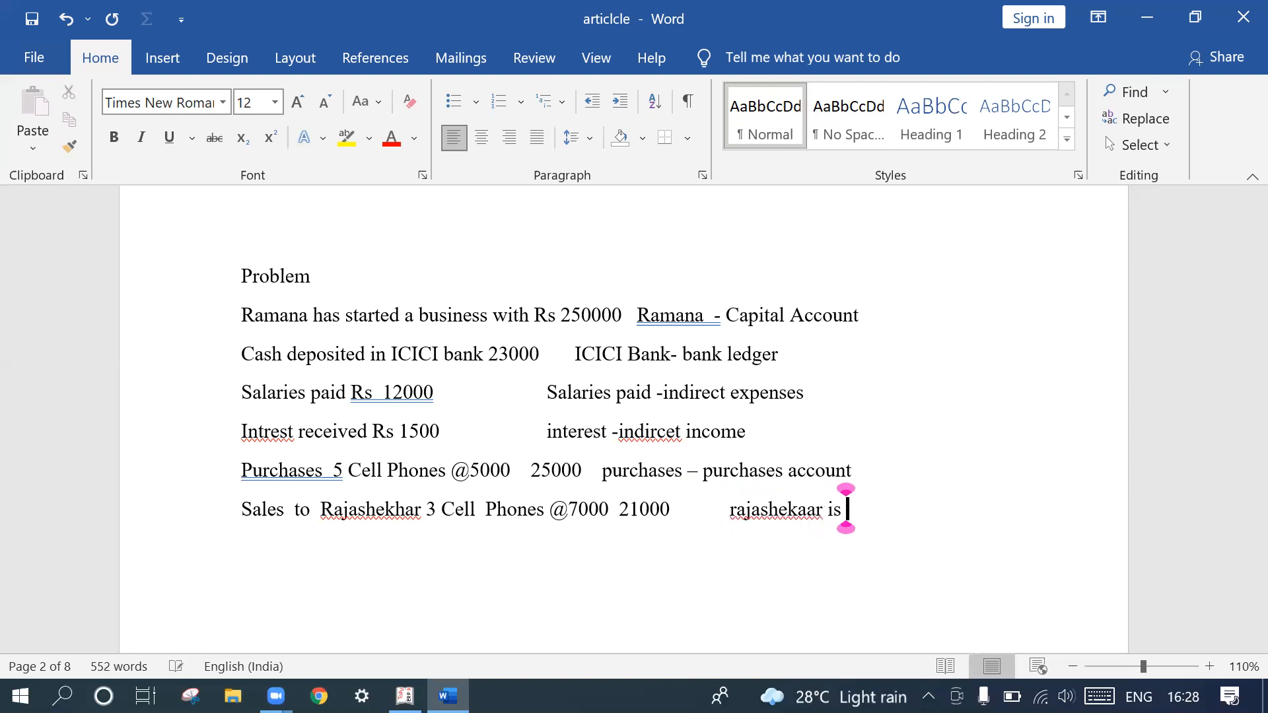
key(BackSpace)
key(BackSpace)
text(-sund)
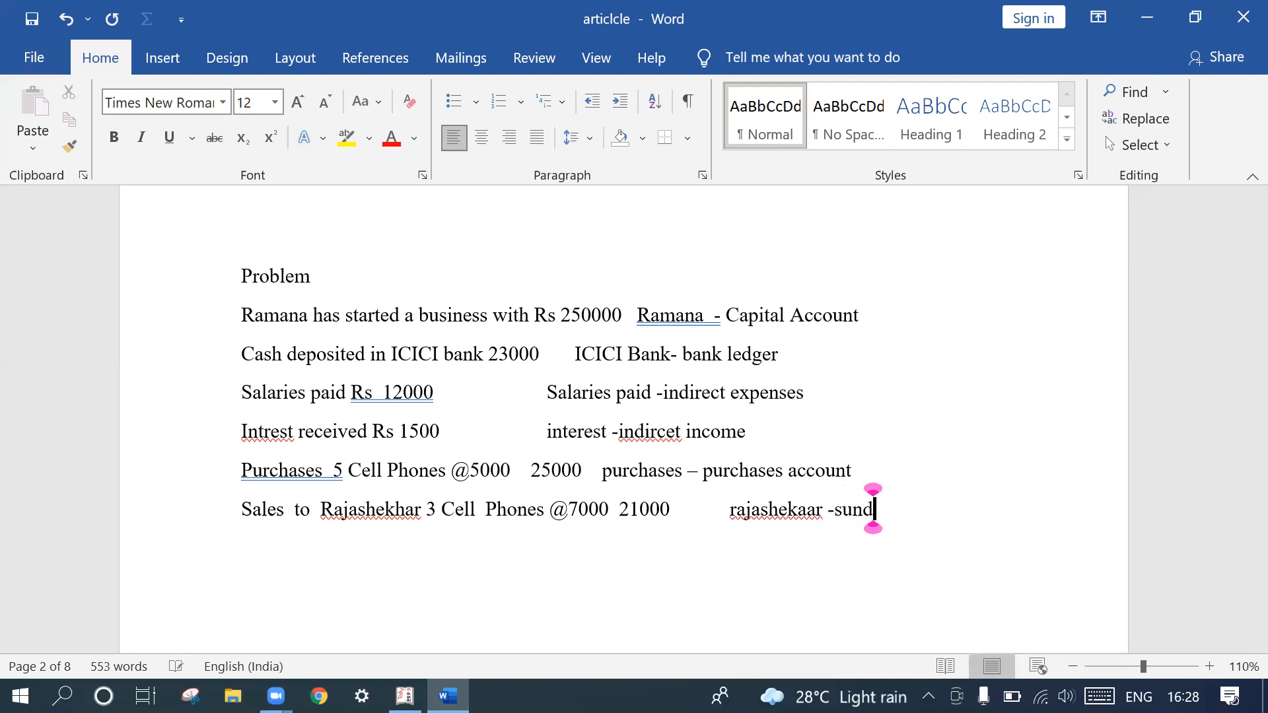
text(ry )
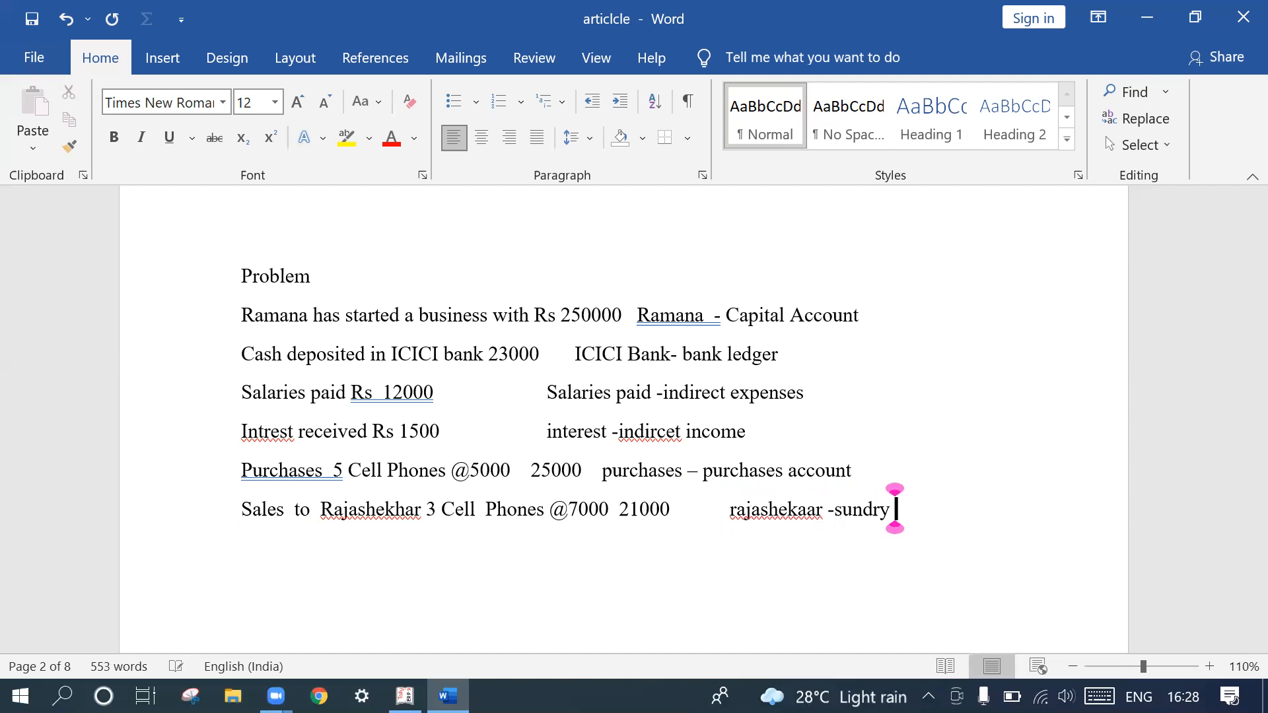
text(debtor)
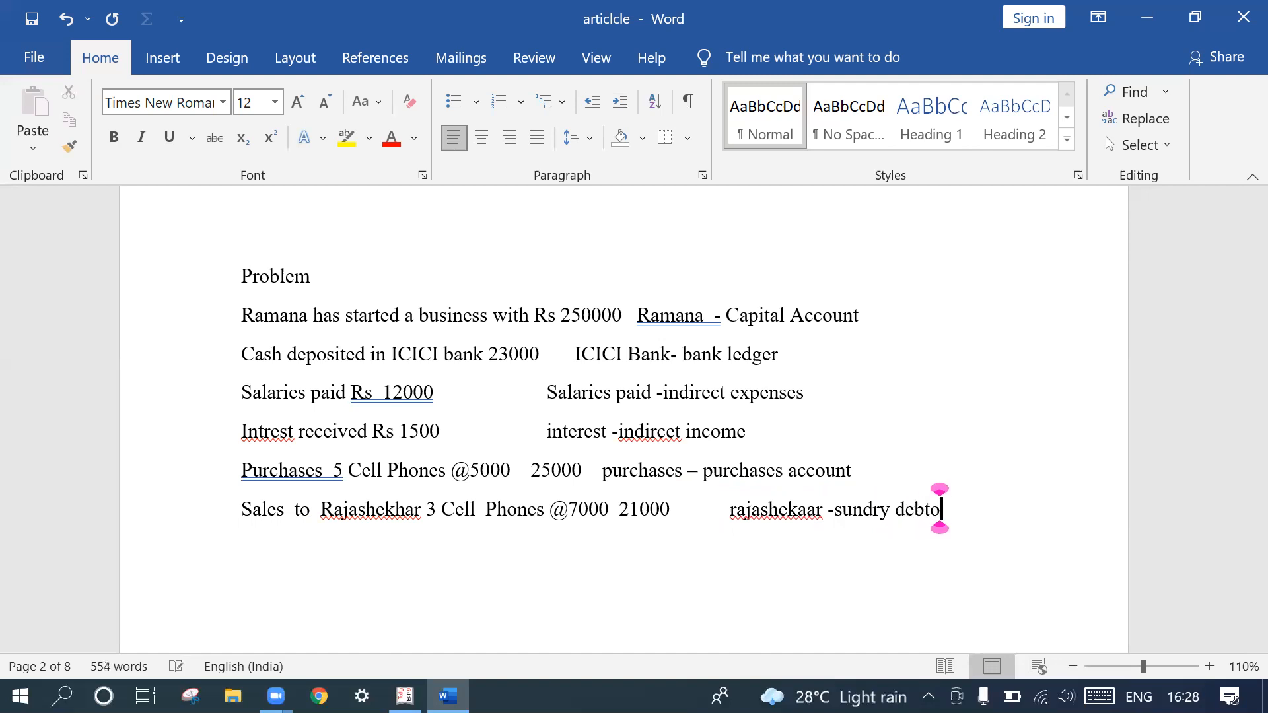